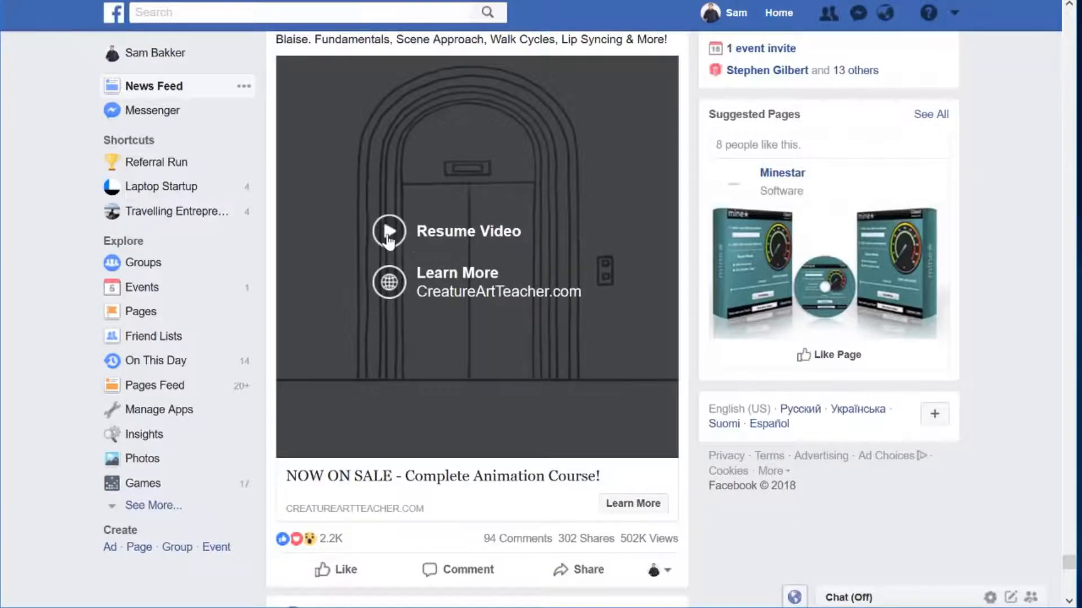
Play the Complete Animation Course ad video in the Facebook news feed and pause it.
click(385, 236)
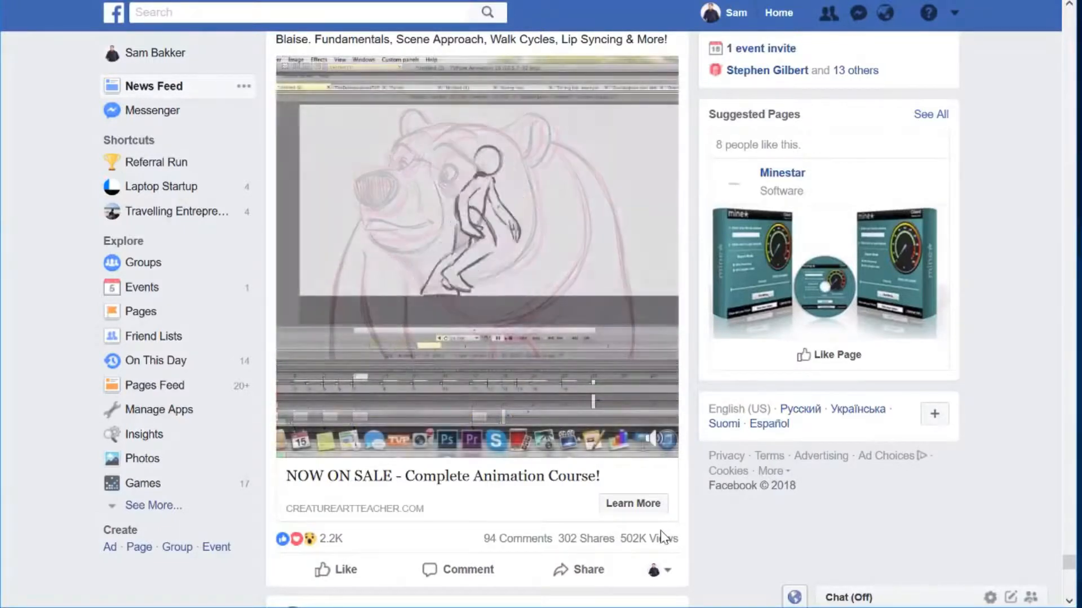
click(303, 442)
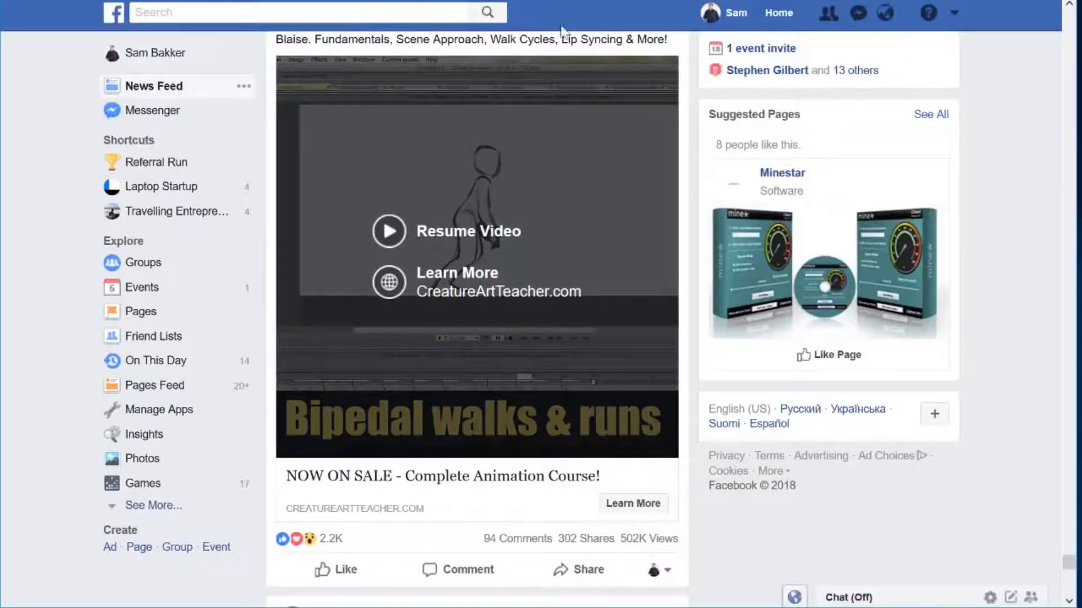
Find the Patron ad video further down the feed, mute it, skip ahead to about its middle and pause it.
scroll(511, 214, down, 10)
click(421, 263)
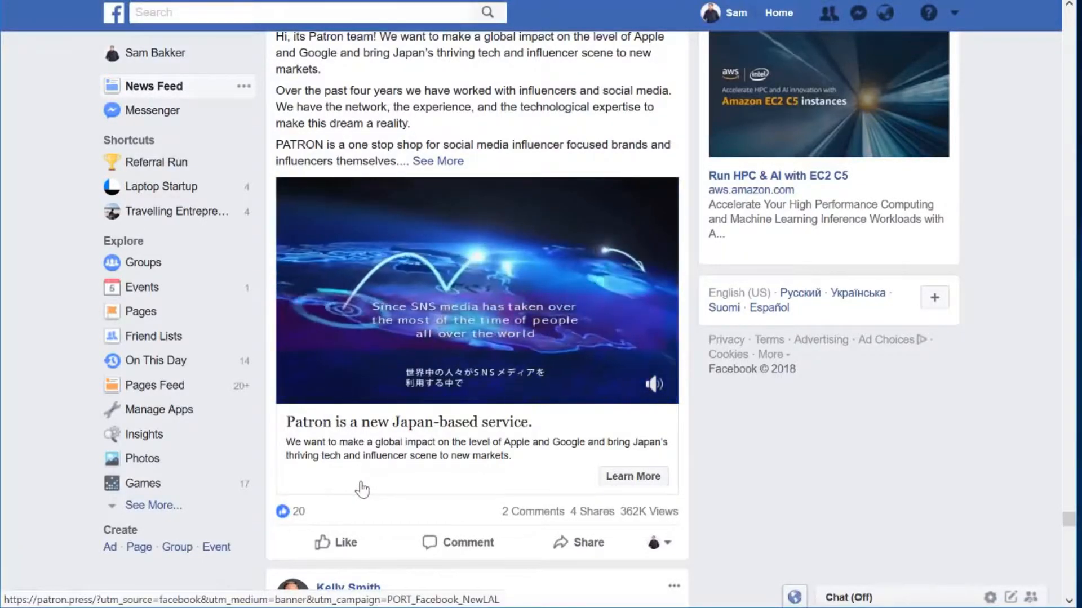
mouse_move(653, 384)
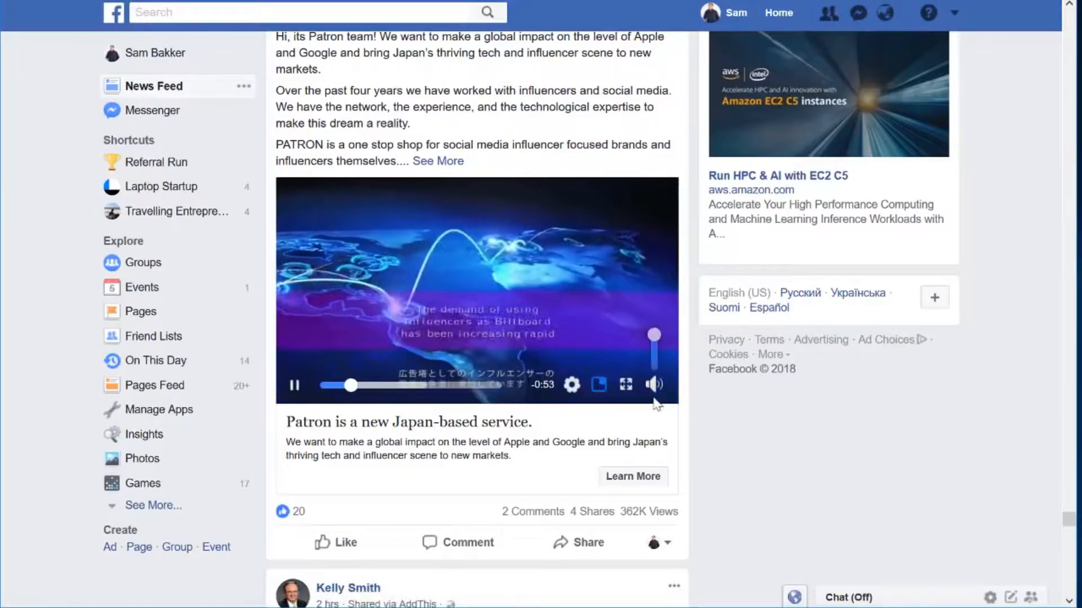
click(651, 355)
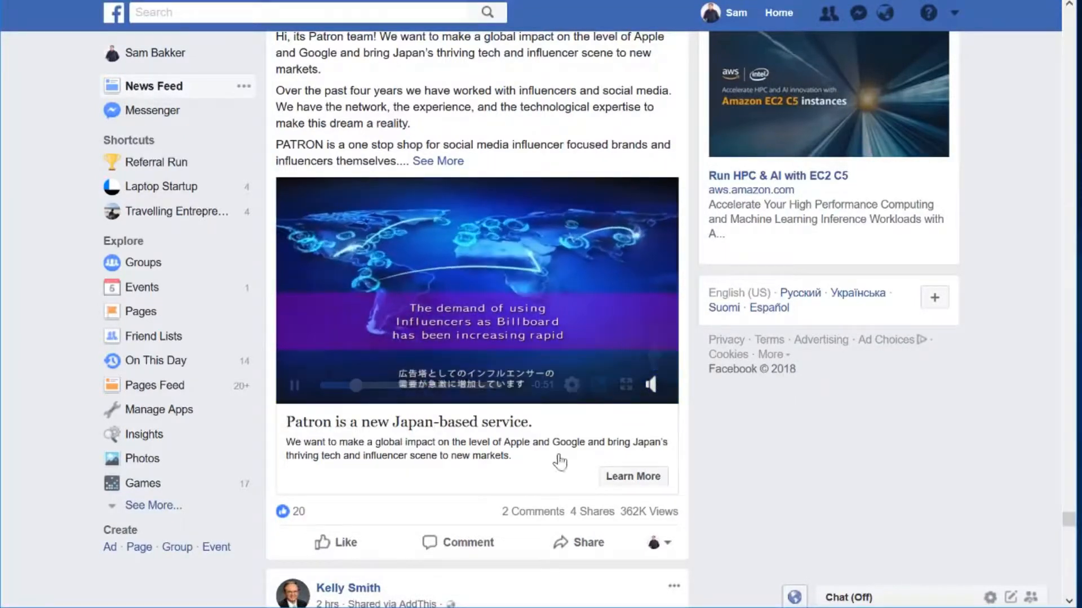
click(399, 389)
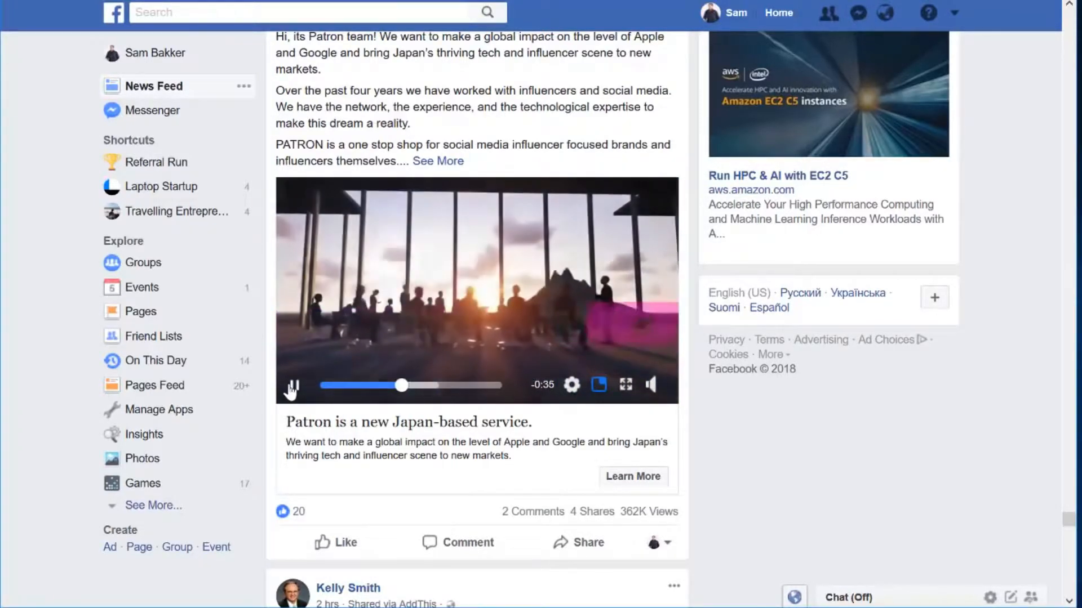
click(294, 385)
Highlight the view count of the Lifesaving Shoes video further down the feed and pause the video.
scroll(515, 376, down, 15)
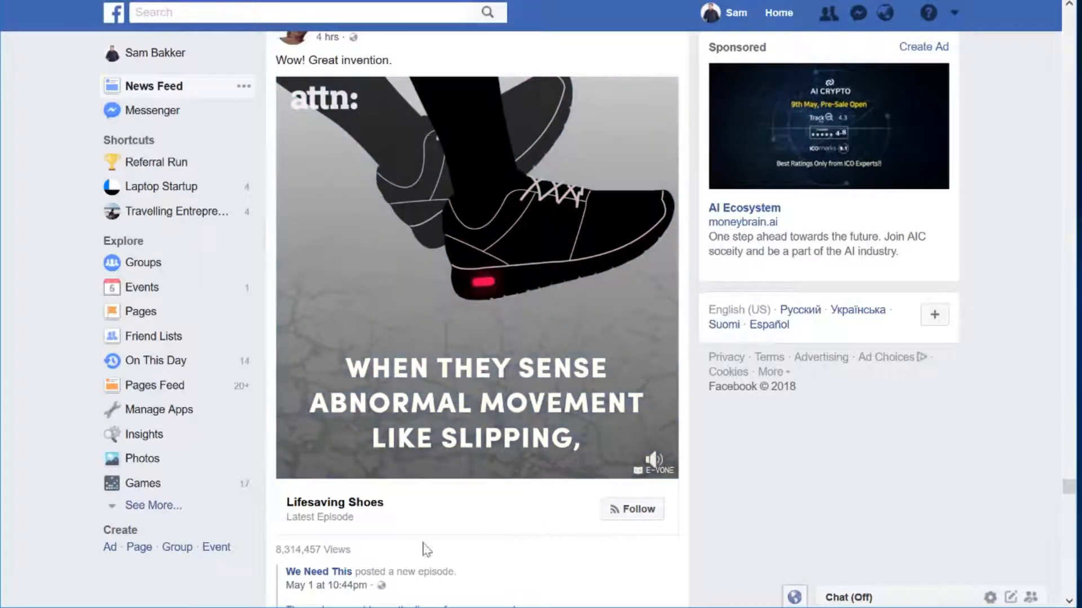
drag(283, 550, 296, 559)
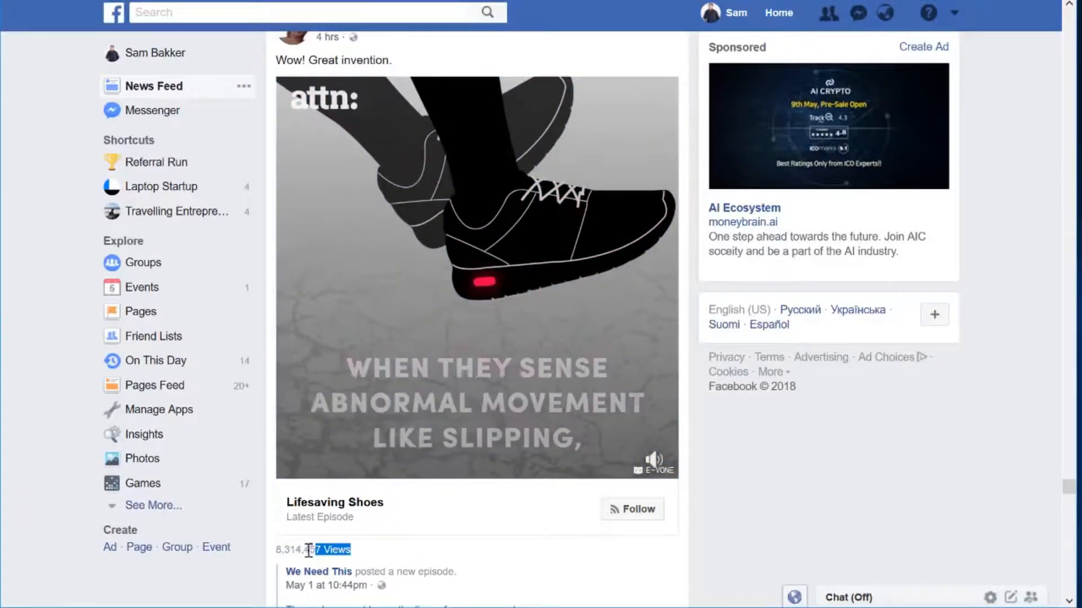
click(287, 553)
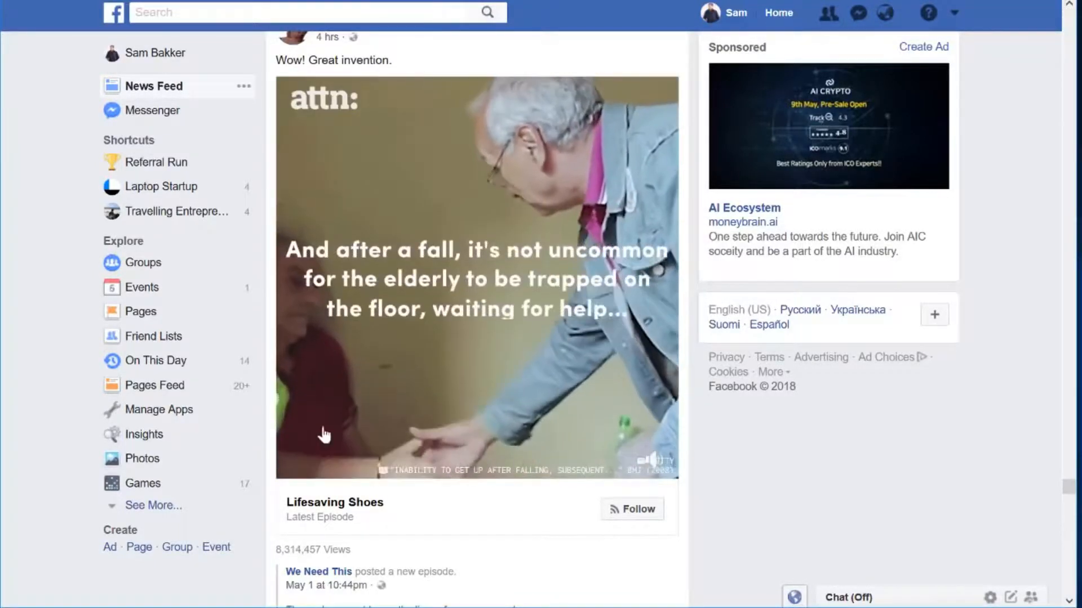
click(295, 462)
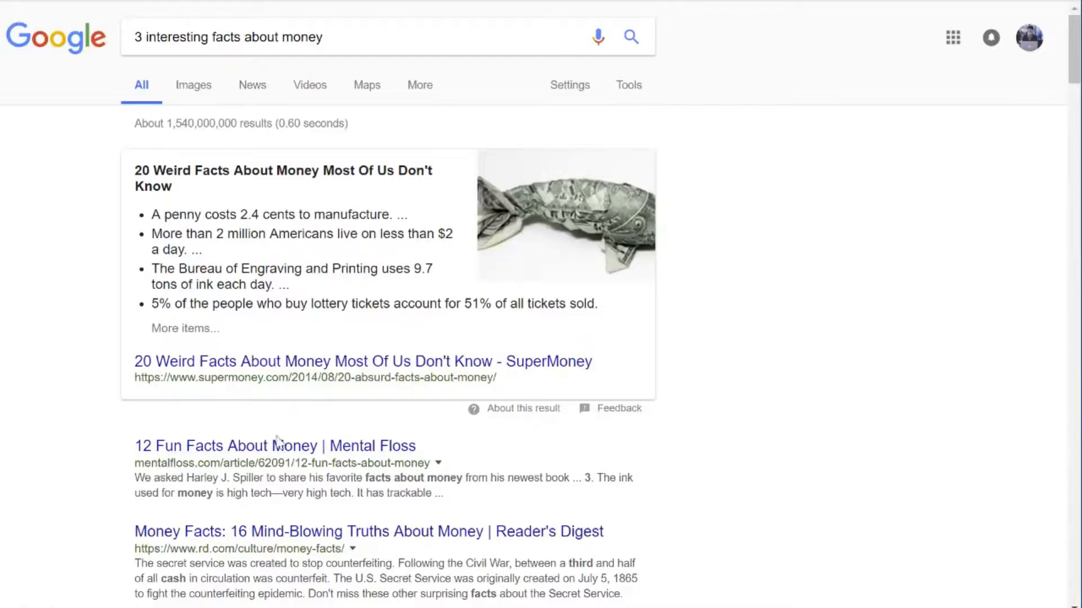
Look through the Google results for "3 interesting facts about money" and "Consulting advice" for usable article content.
scroll(277, 439, down, 6)
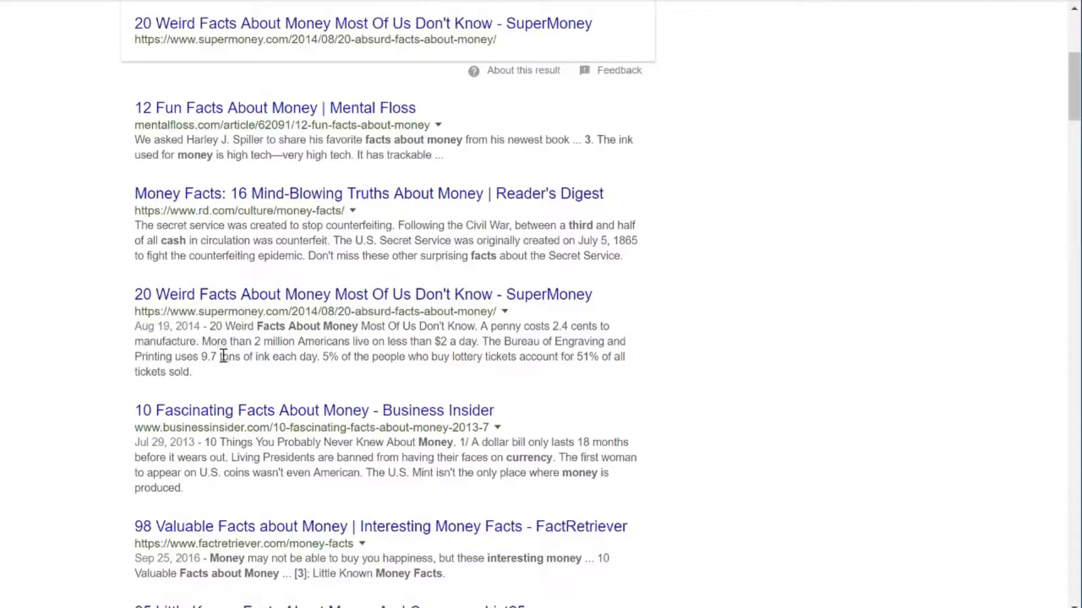
scroll(366, 344, down, 3)
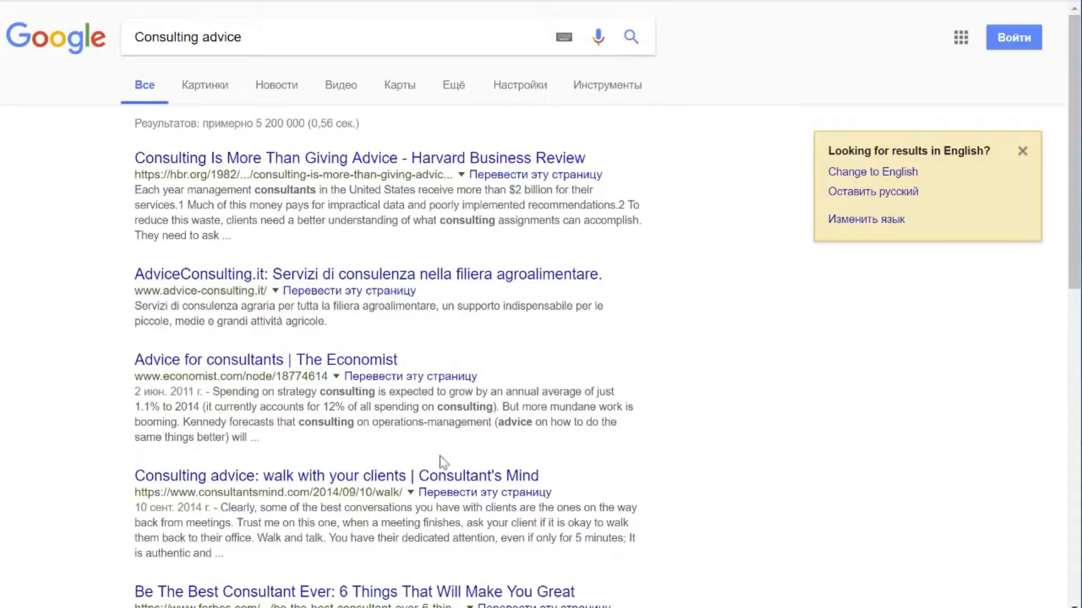
scroll(442, 459, down, 5)
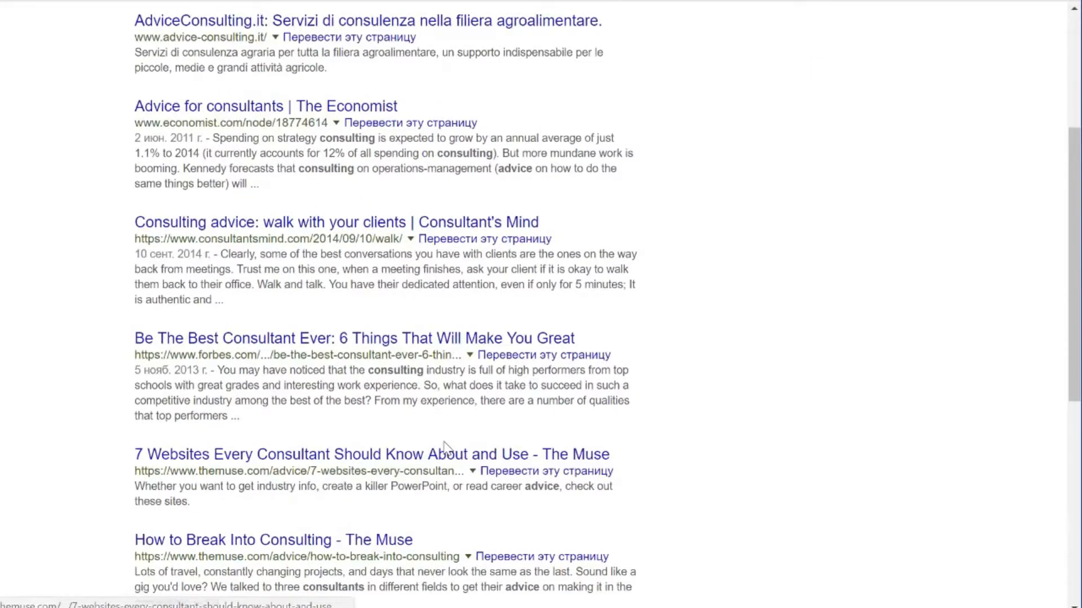
scroll(527, 258, down, 8)
scroll(507, 347, up, 4)
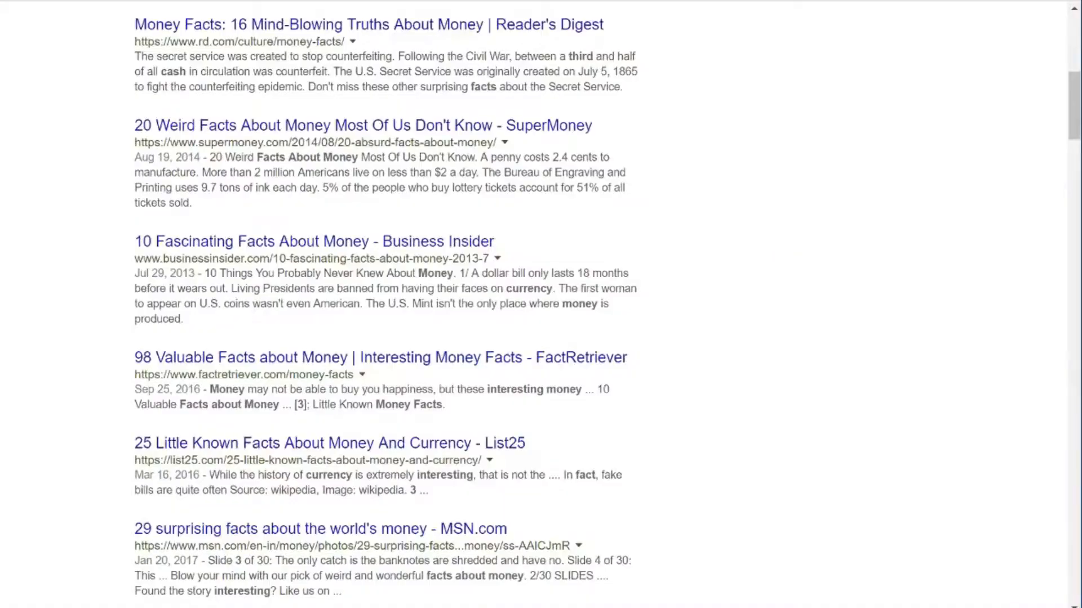
scroll(349, 287, up, 9)
scroll(417, 431, up, 1)
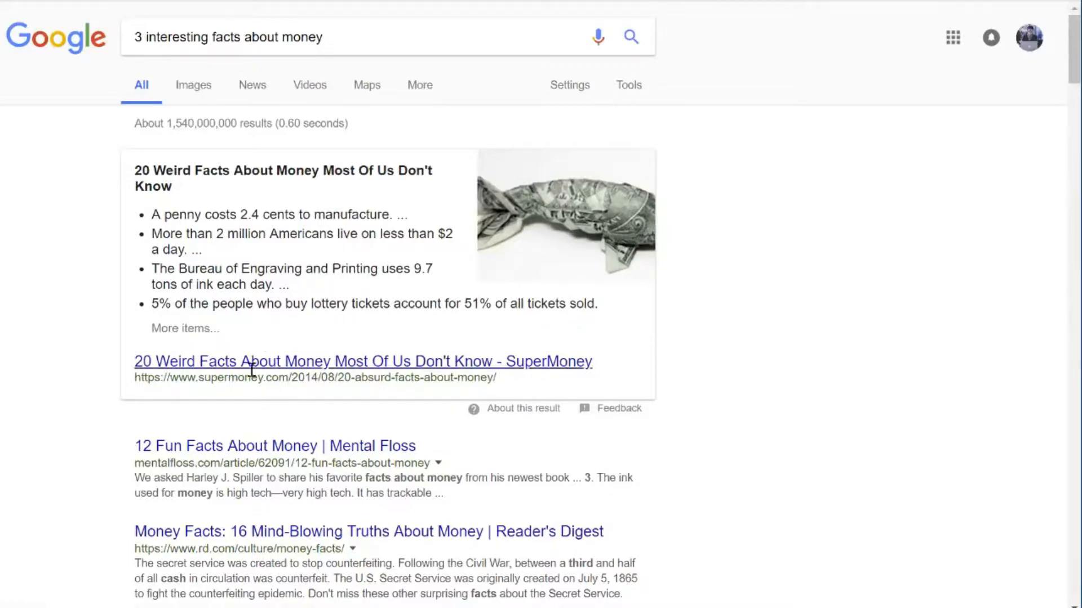
scroll(248, 363, down, 3)
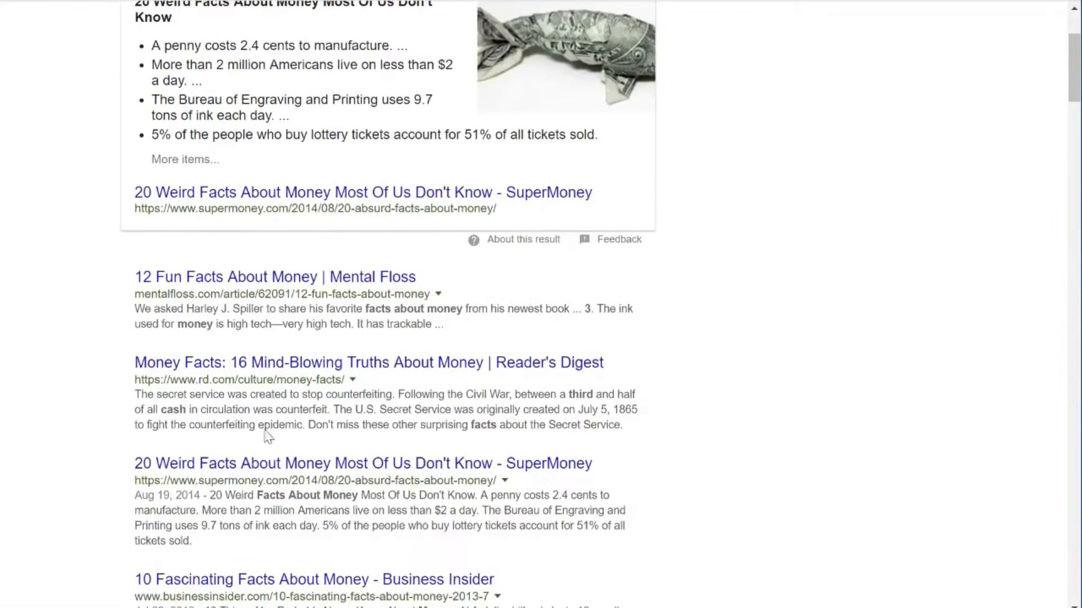
click(262, 277)
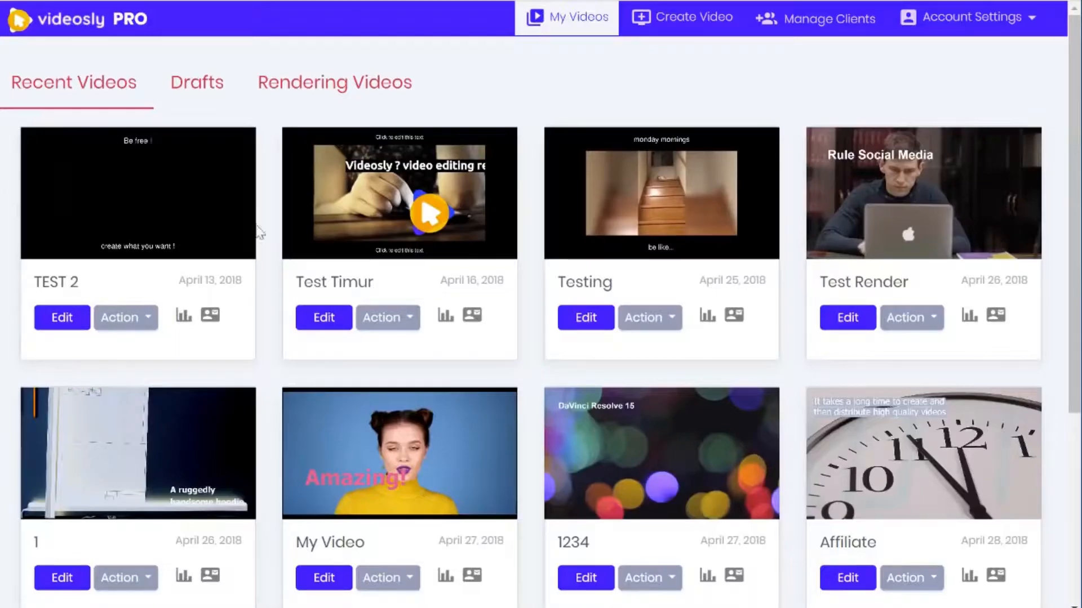
click(678, 29)
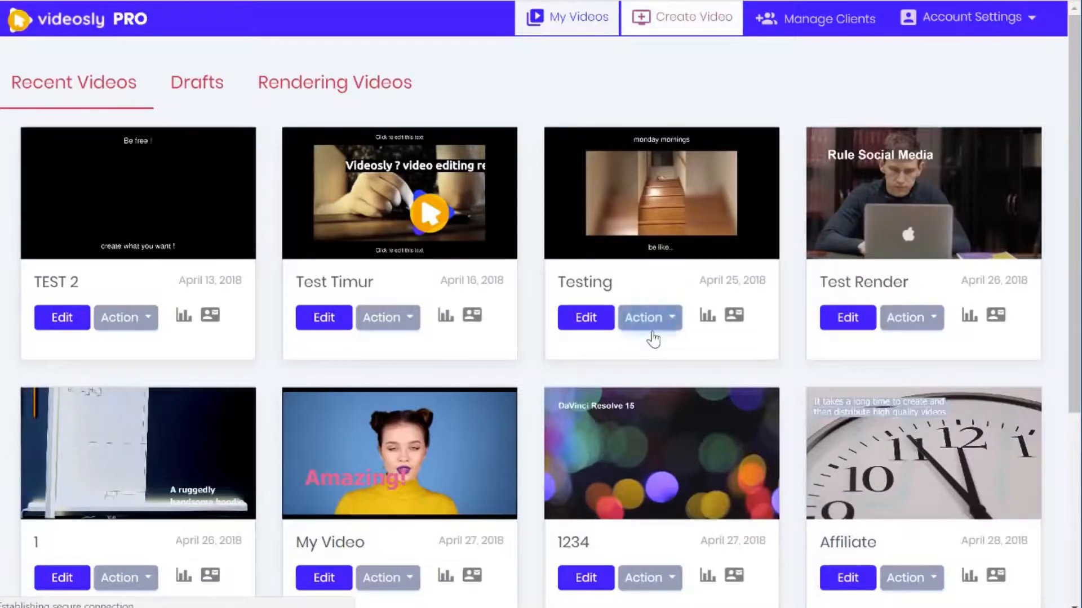
click(404, 246)
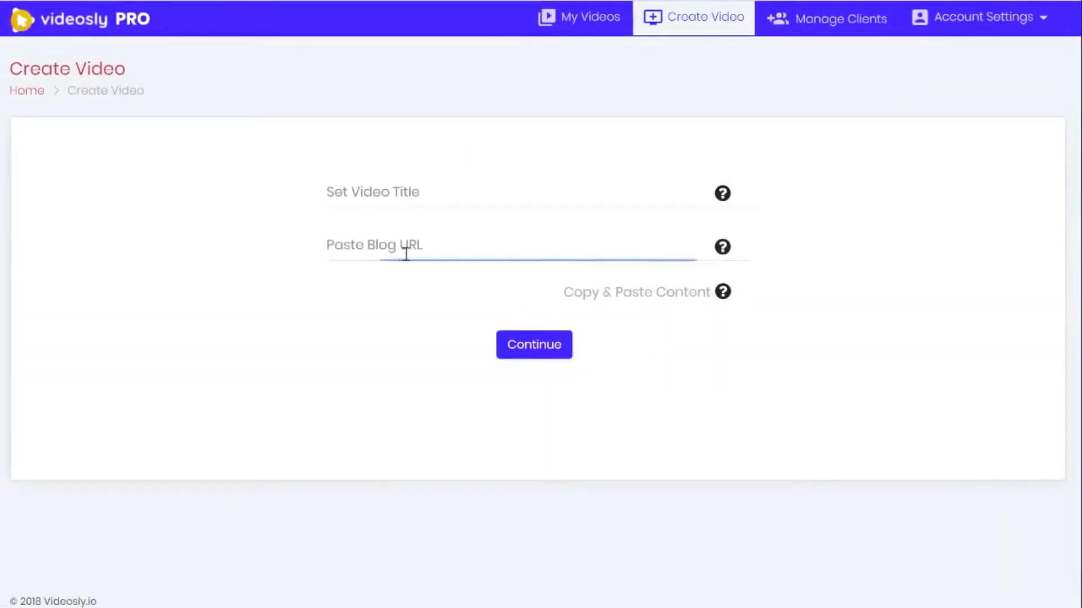
text(http://mentalfloss.com/article/62091/12-fun-facts-about-money)
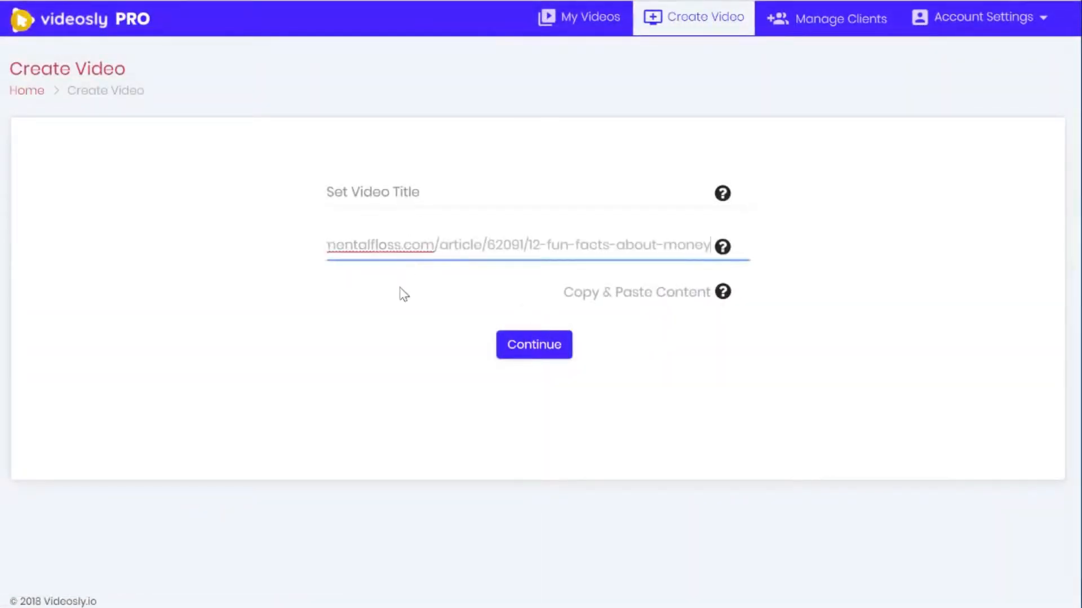
click(388, 245)
drag(446, 243, 194, 237)
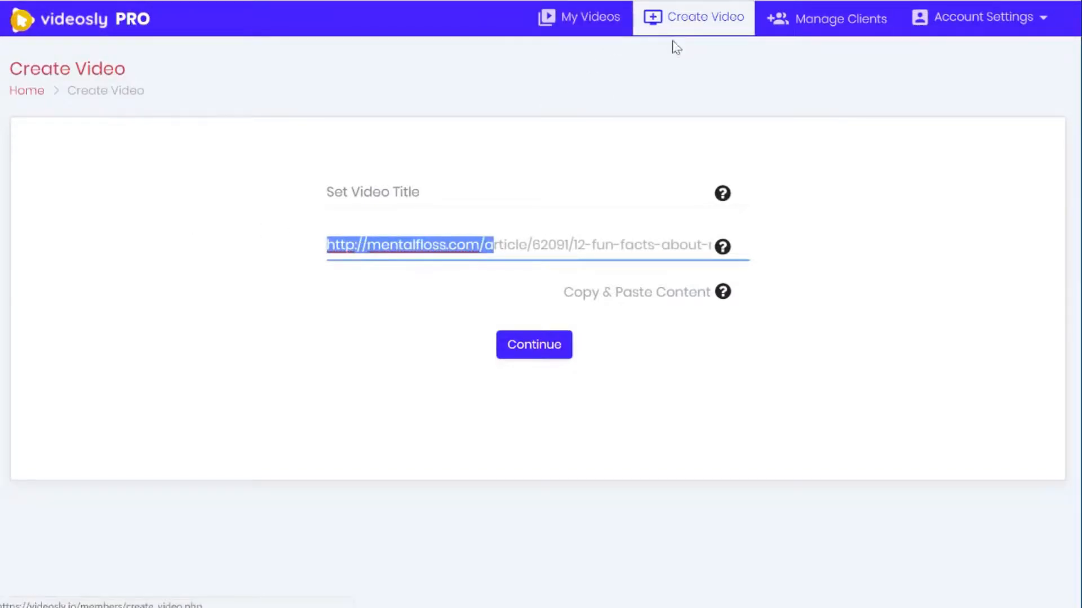
click(491, 245)
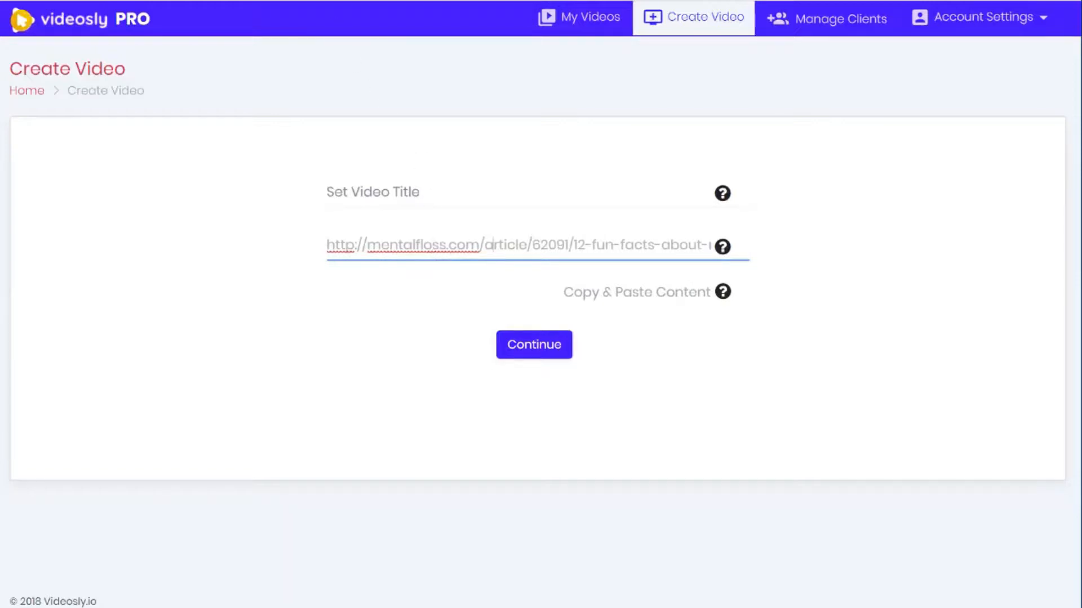
Switch to the Mental Floss article in the browser and copy the text of facts 2 to 5, without the leading number.
key(Return)
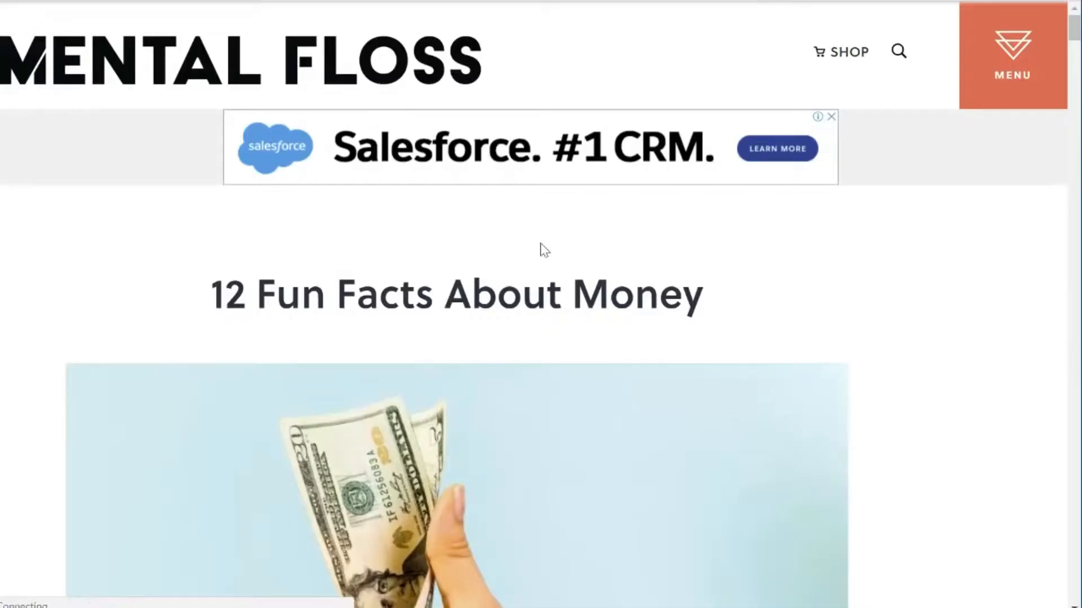
scroll(541, 256, down, 10)
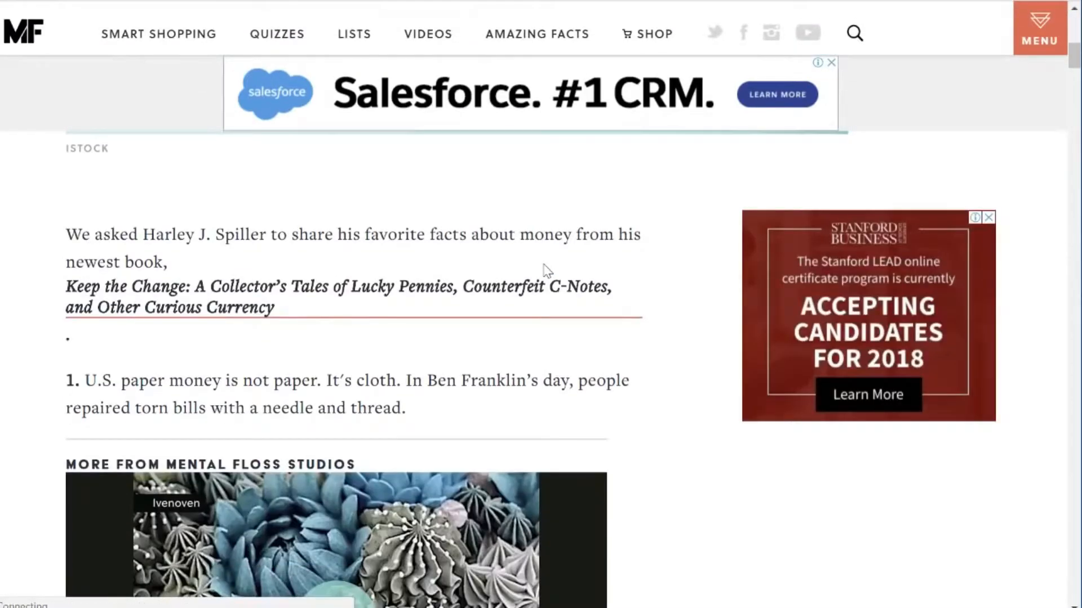
scroll(539, 262, down, 8)
scroll(536, 277, down, 5)
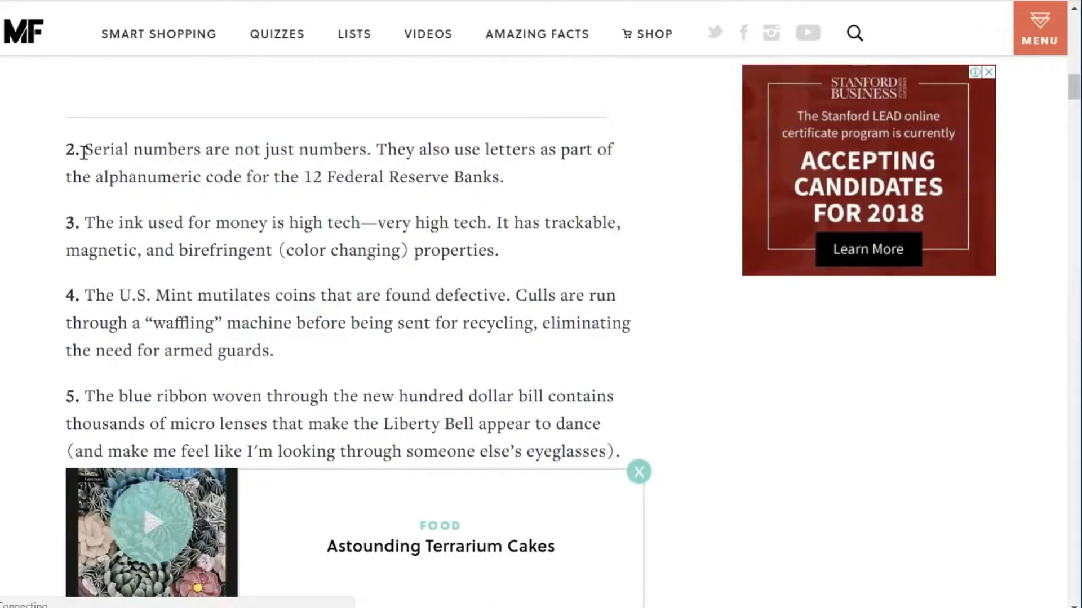
drag(84, 151, 618, 452)
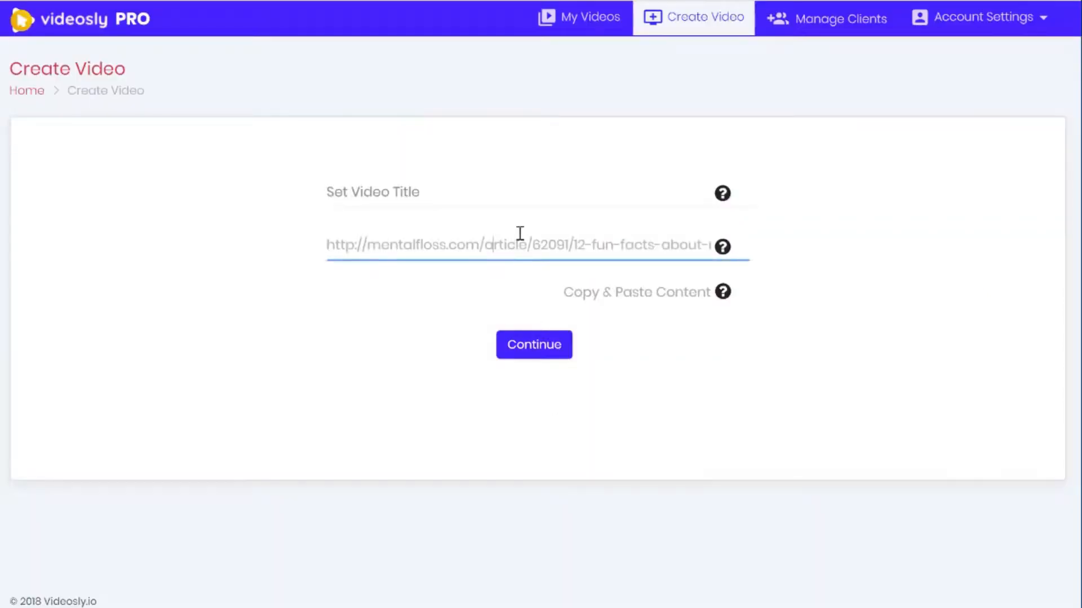
Return to Videosly and paste the copied facts as the new video's Copy & Paste Content.
click(590, 293)
click(494, 321)
key(ctrl+v)
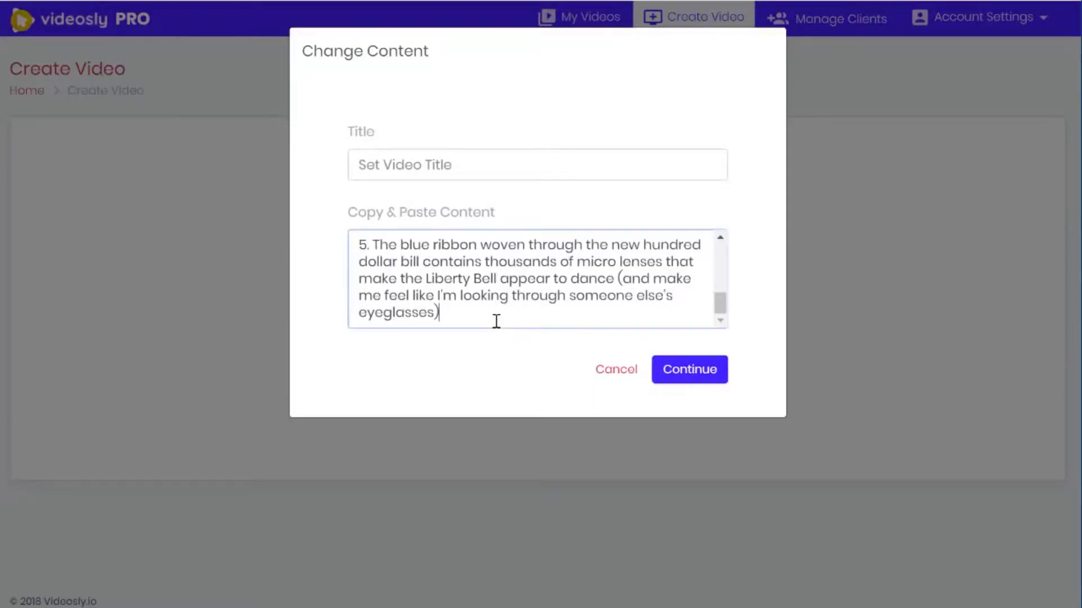
Delete the list numbers 3, 4 and 5 in front of the pasted facts in the video content.
scroll(493, 316, up, 4)
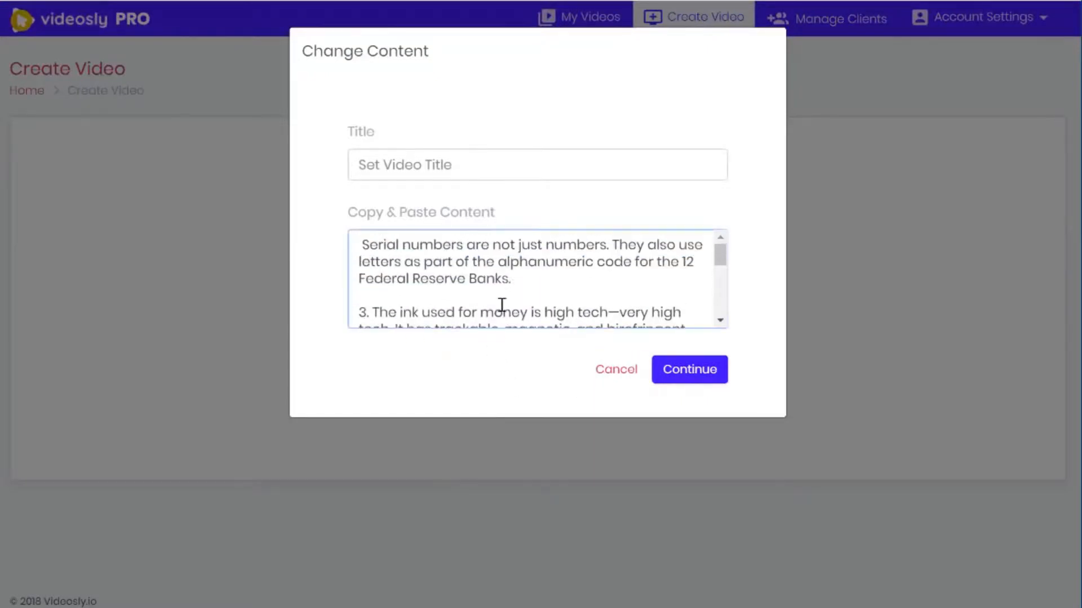
drag(371, 313, 332, 315)
key(BackSpace)
scroll(405, 297, down, 2)
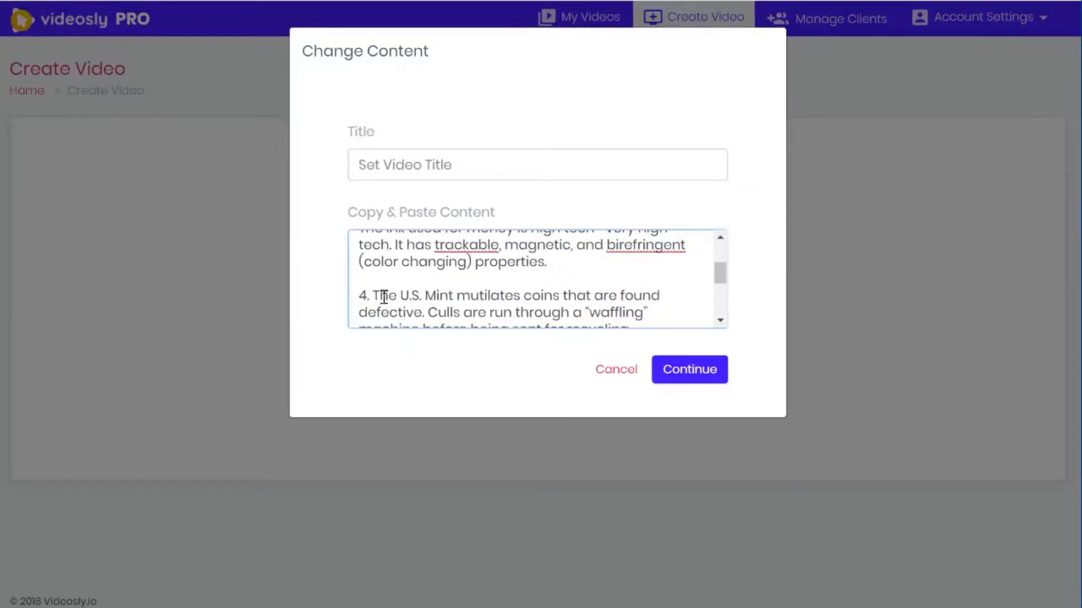
drag(377, 294, 354, 294)
key(BackSpace)
scroll(394, 293, down, 2)
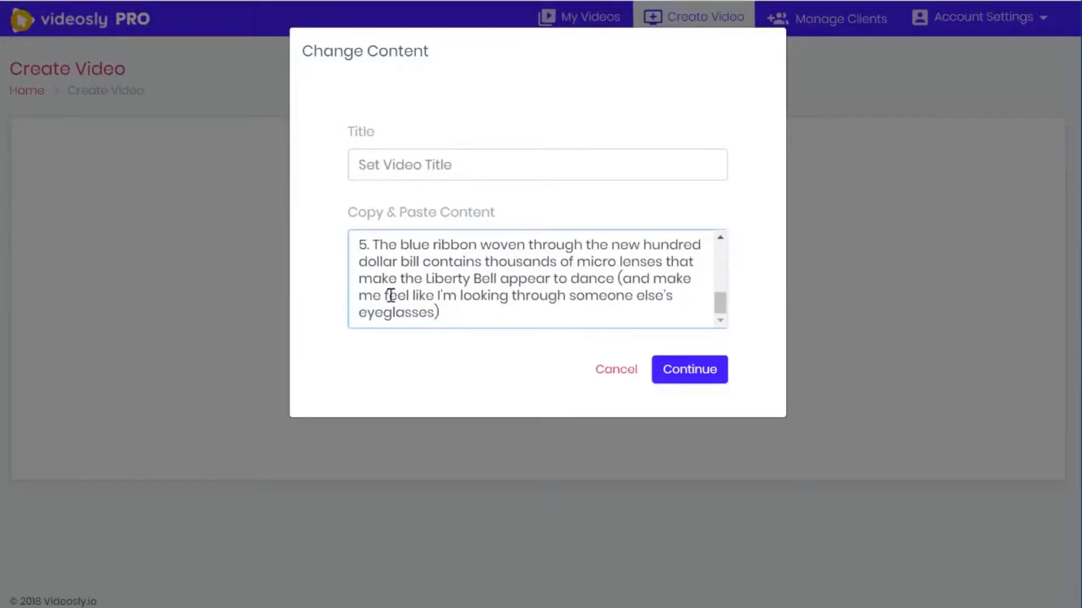
drag(374, 244, 355, 246)
key(BackSpace)
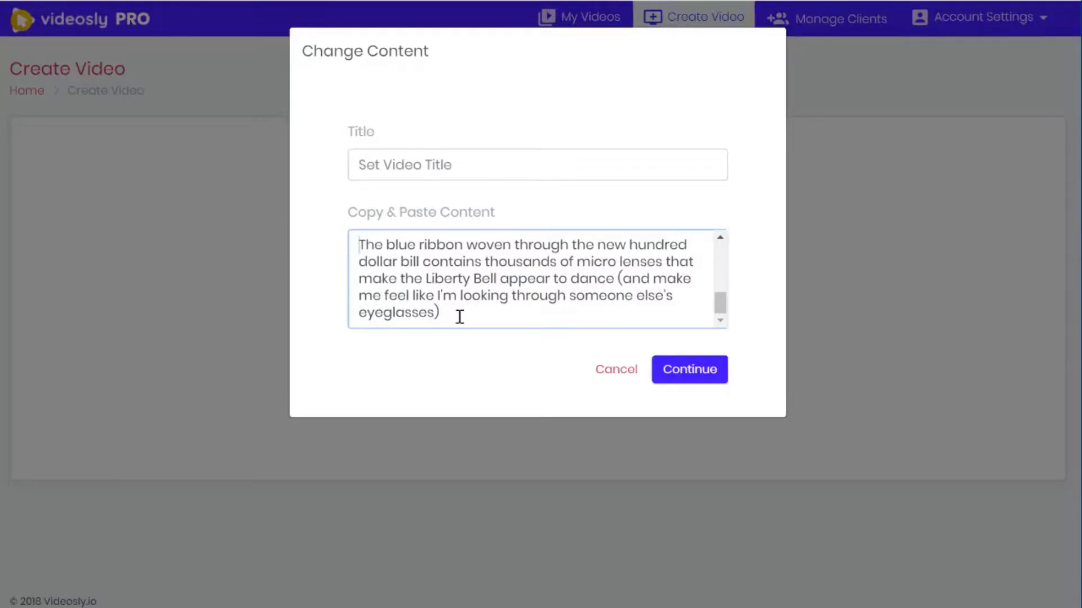
click(515, 307)
key(Return)
key(Return)
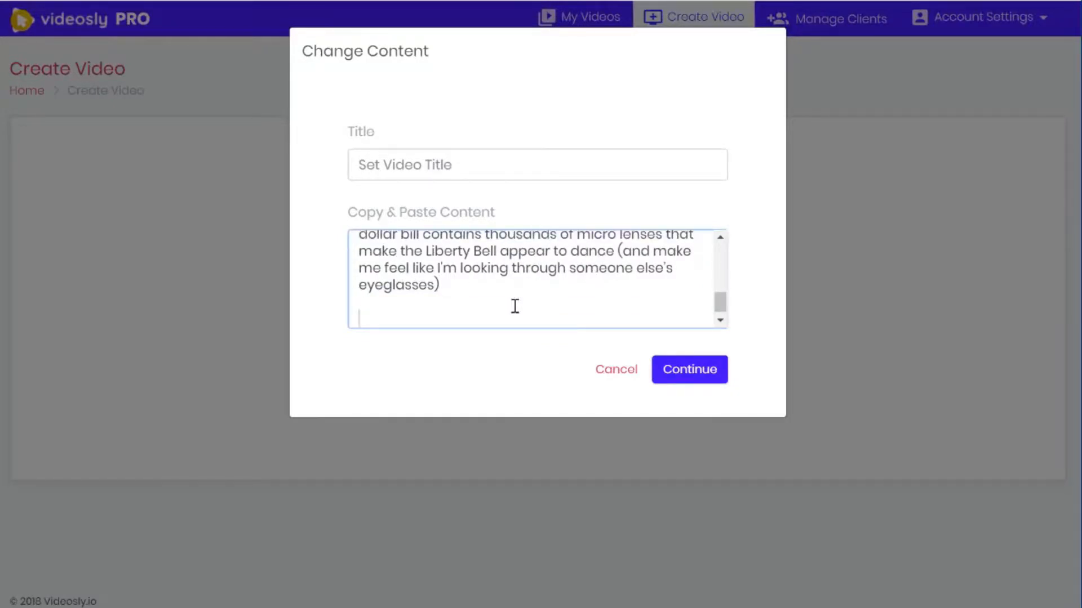
text(uif)
key(BackSpace)
key(BackSpace)
key(BackSpace)
key(BackSpace)
text(if you)
key(BackSpace)
key(BackSpace)
key(BackSpace)
text(If you would lii)
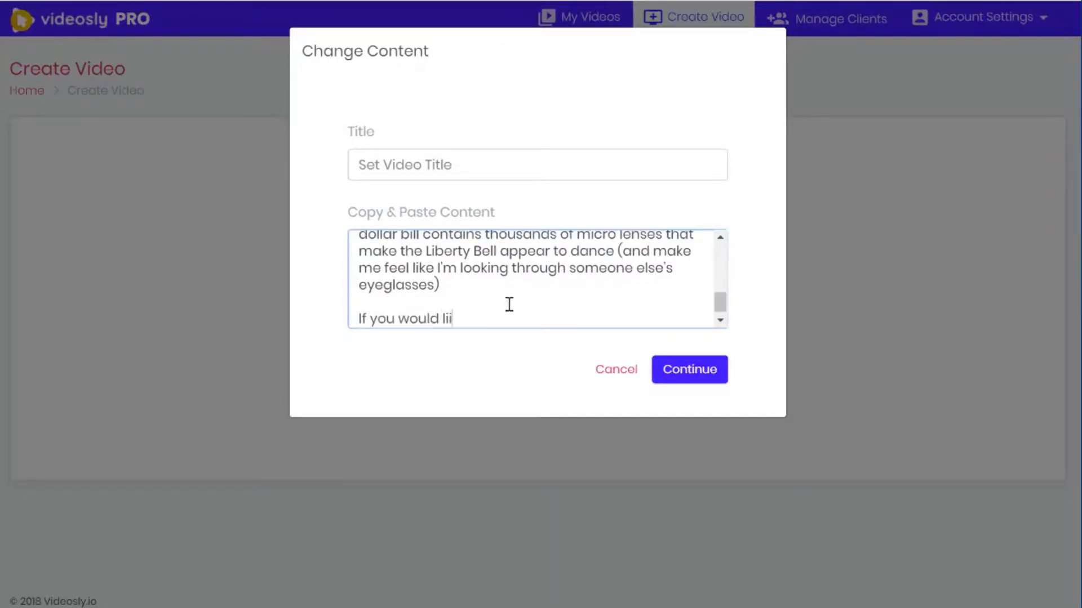
key(BackSpace)
text(ke to learn a s)
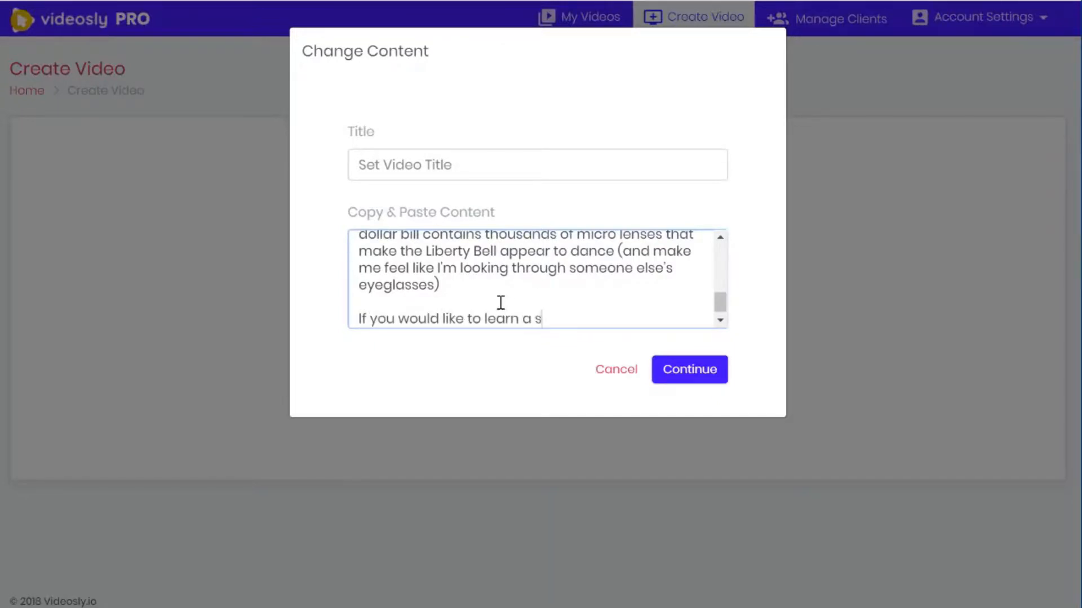
text(trategy for generat)
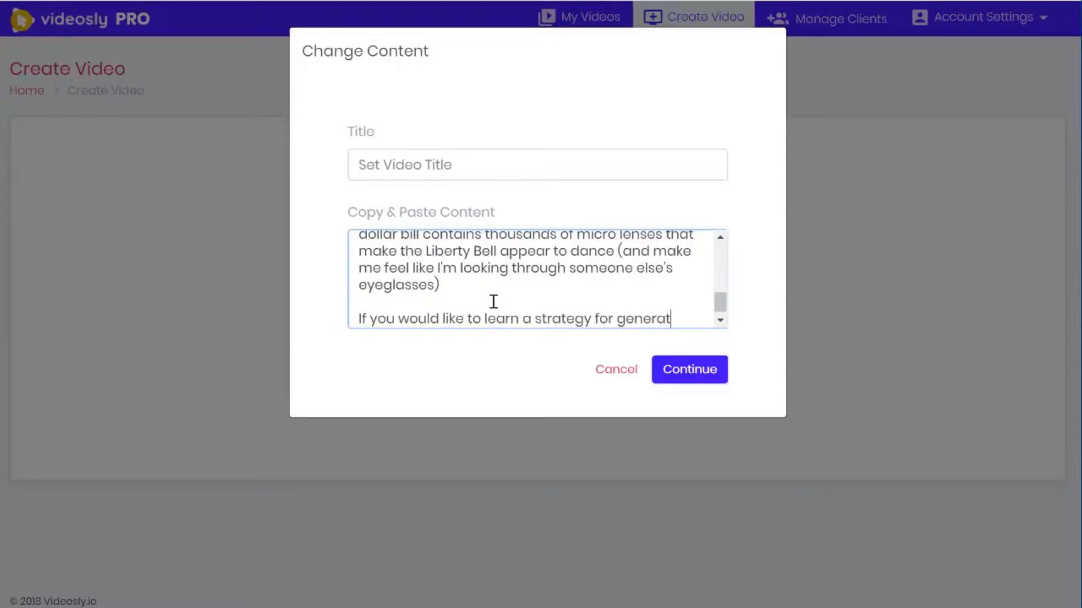
text(ing more s)
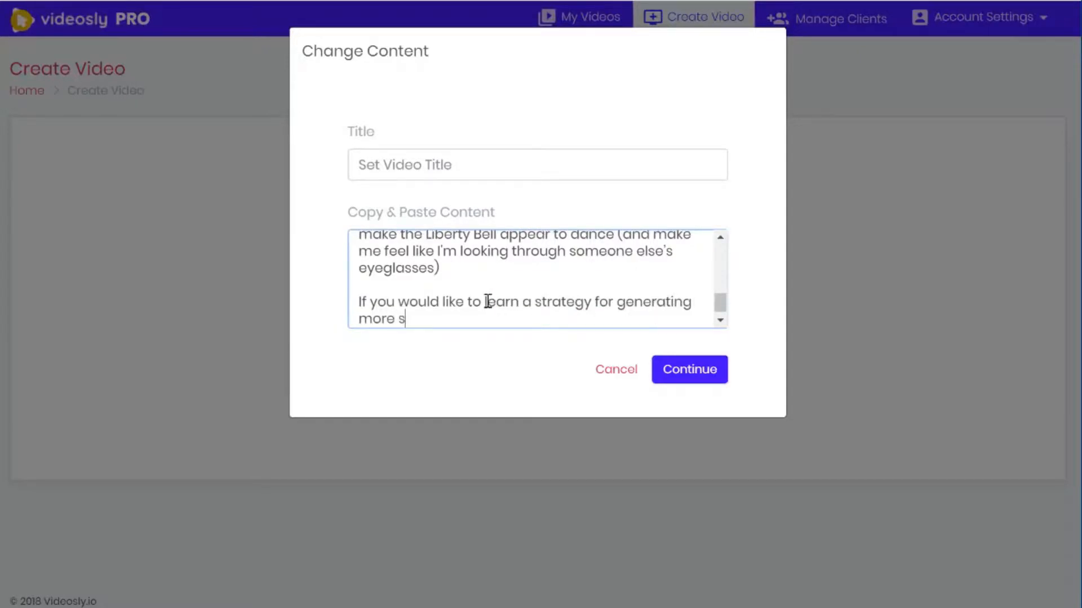
text(ide income from)
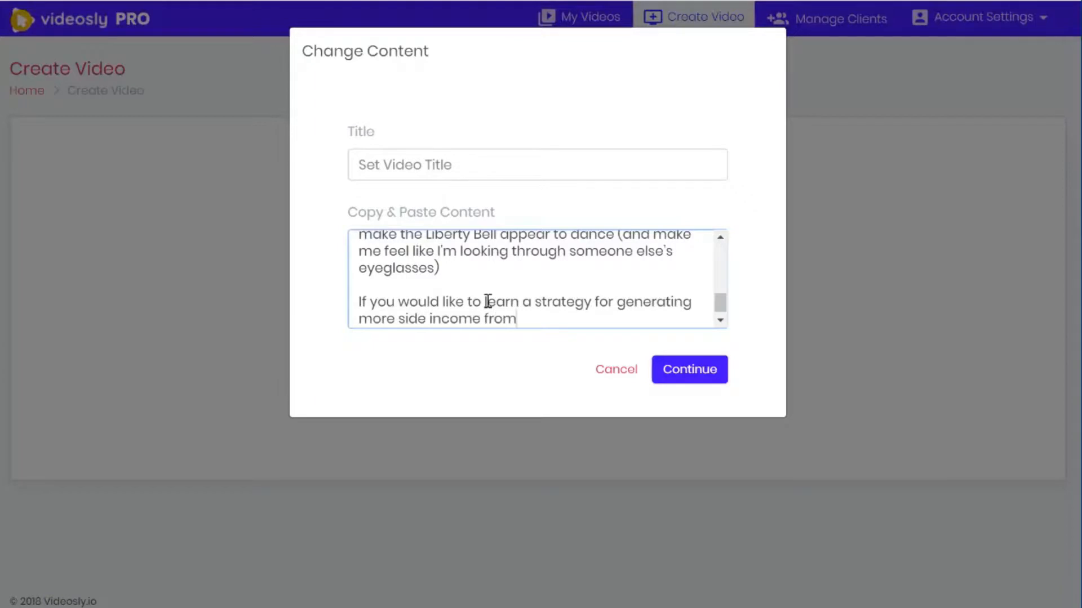
text( a online business)
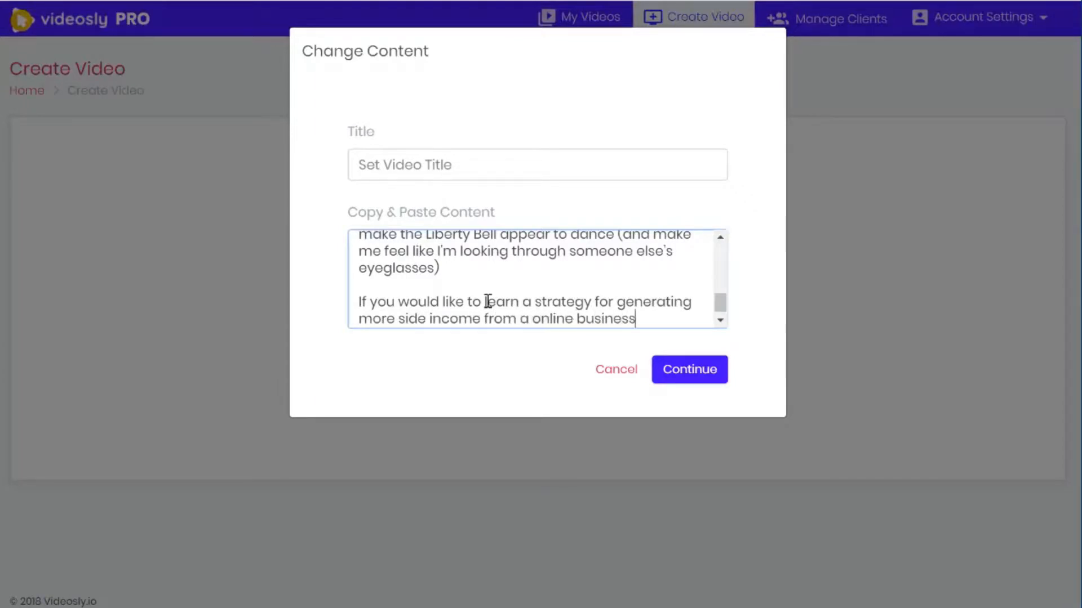
text(. Go here now:)
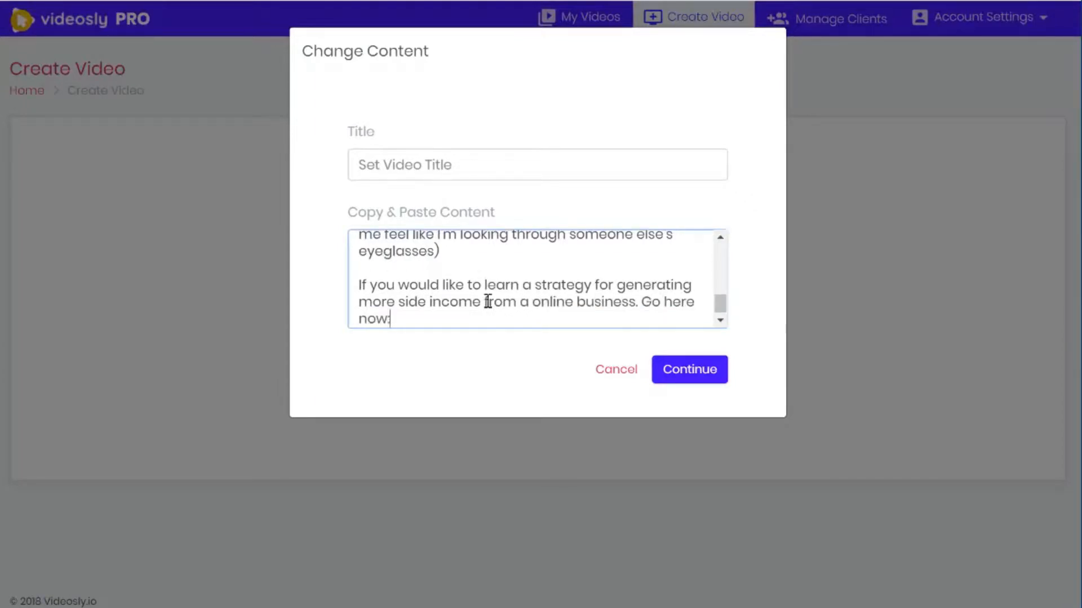
text( http://videodomain.com)
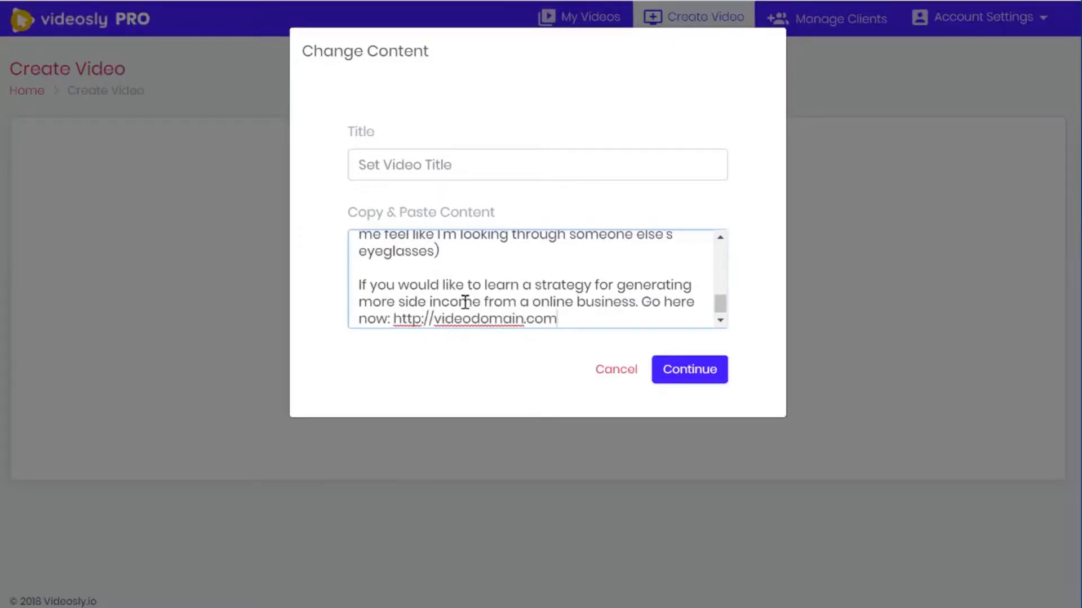
Insert the heading "4 Interesting facts about money" above the first fact in the content, followed by a blank line.
scroll(465, 302, up, 10)
click(361, 243)
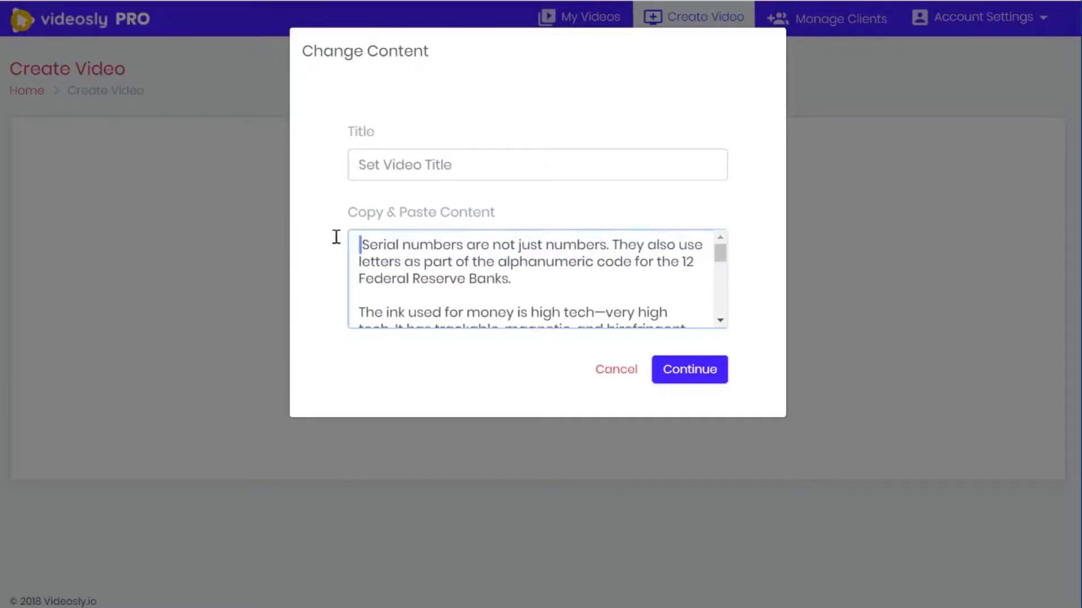
key(Return)
key(Return)
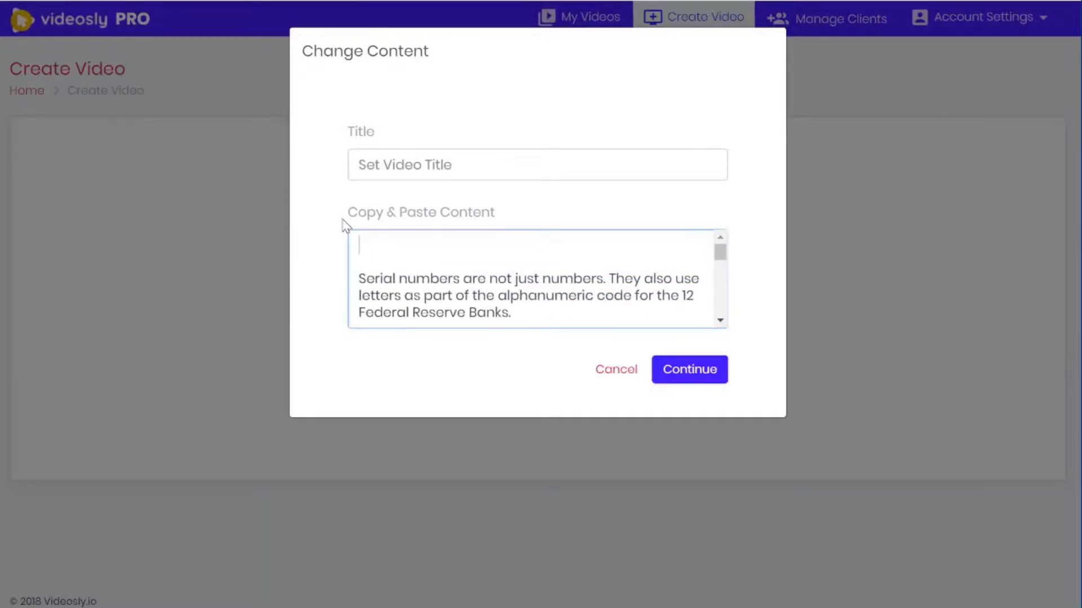
text(4 Interesting facts about money)
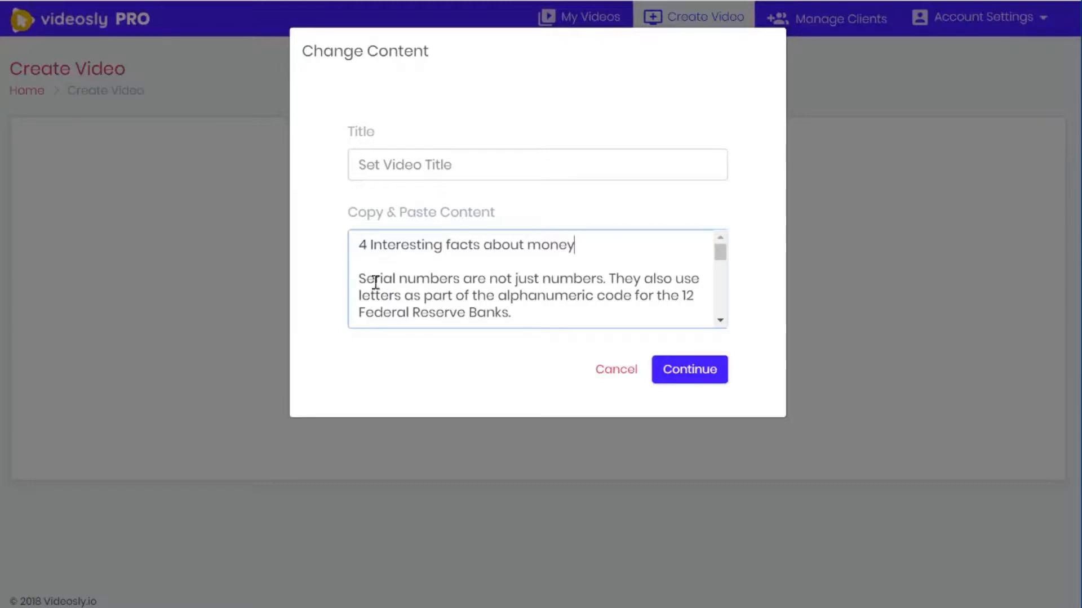
Set the video title to "Make Money Video" and continue to the slide selection.
click(416, 173)
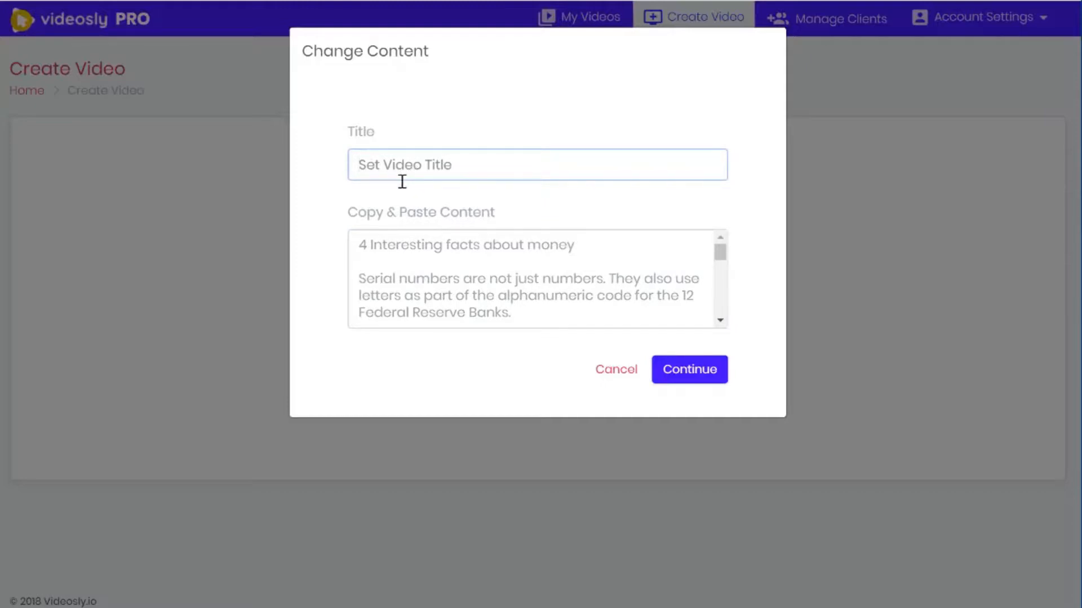
text(V)
key(BackSpace)
text(Make Money Video)
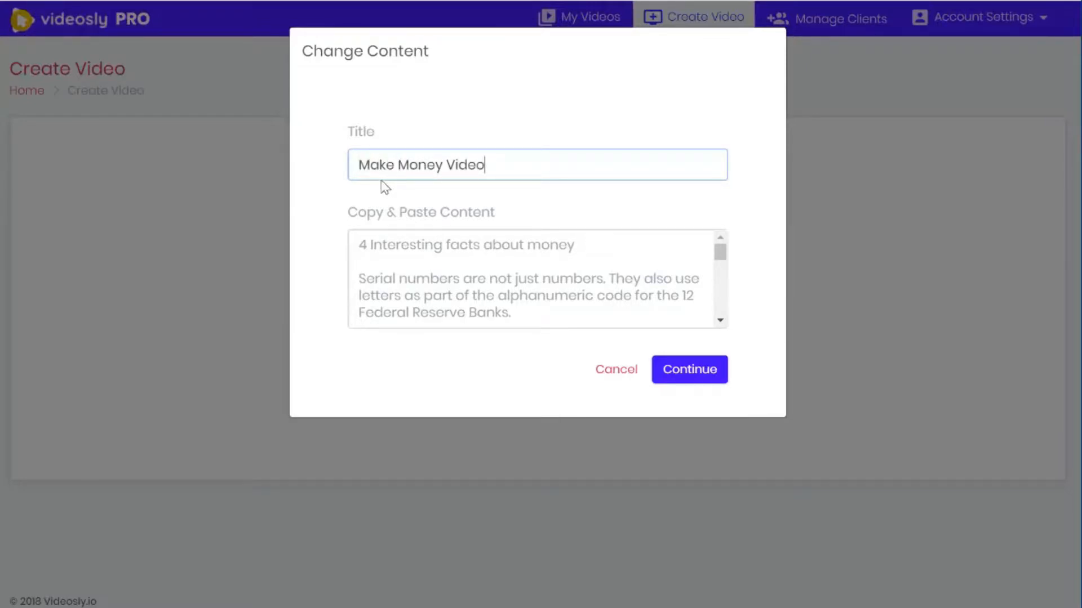
click(683, 366)
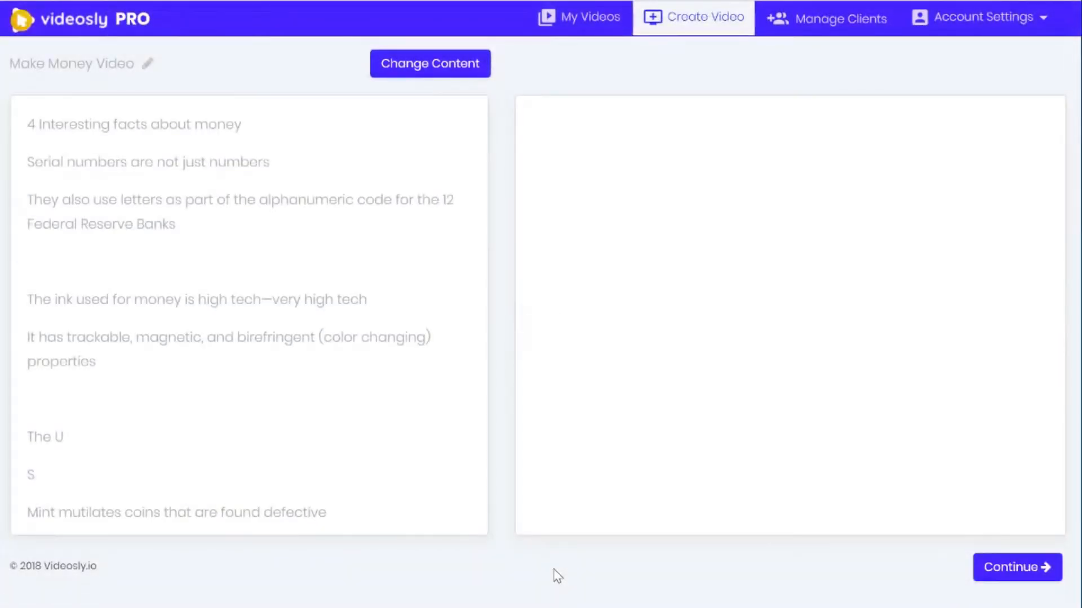
Add slides from the content's first five sentences, from "4 Interesting facts about money" through "It has trackable, magnetic, and birefringent (color changing) properties".
click(172, 133)
click(193, 170)
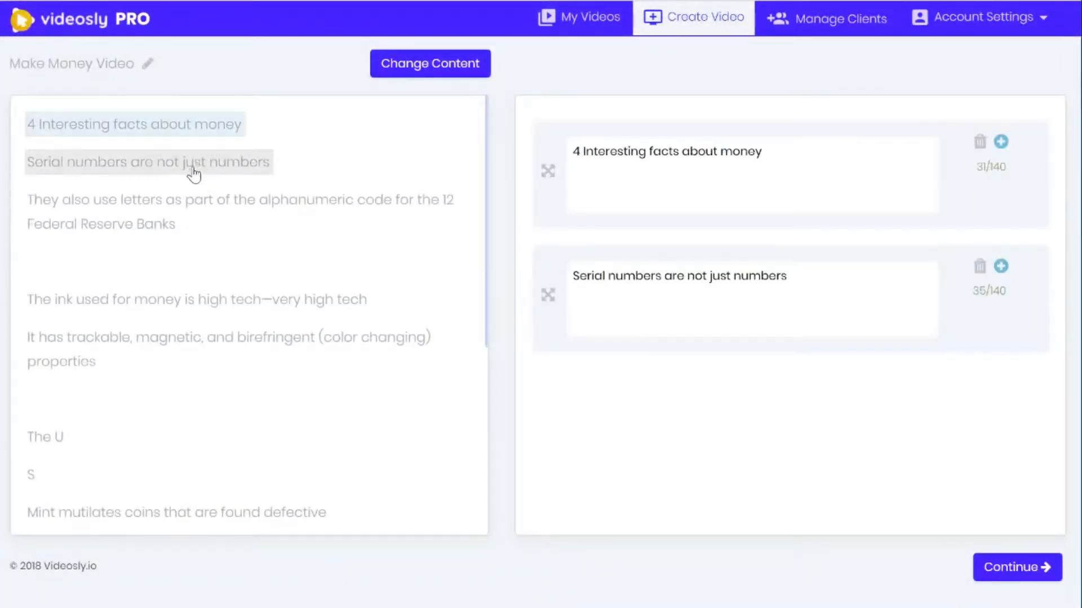
click(177, 212)
click(175, 310)
click(167, 341)
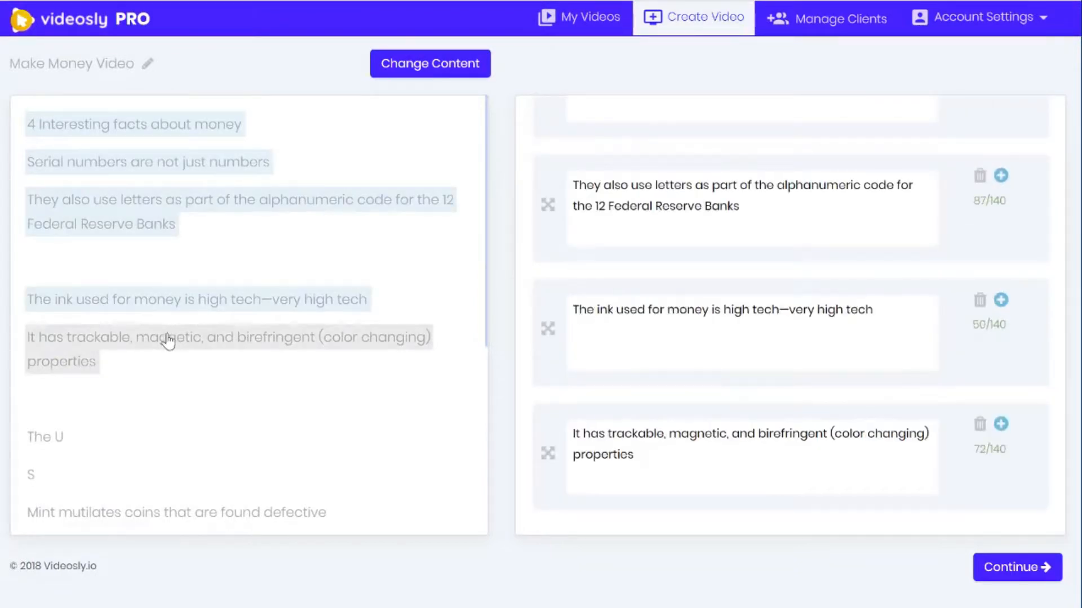
Add slides from the sentences about the Mint mutilating coins, culls being run through a "waffling" machine, and the blue ribbon.
scroll(168, 341, down, 5)
click(149, 379)
click(150, 421)
scroll(148, 426, down, 5)
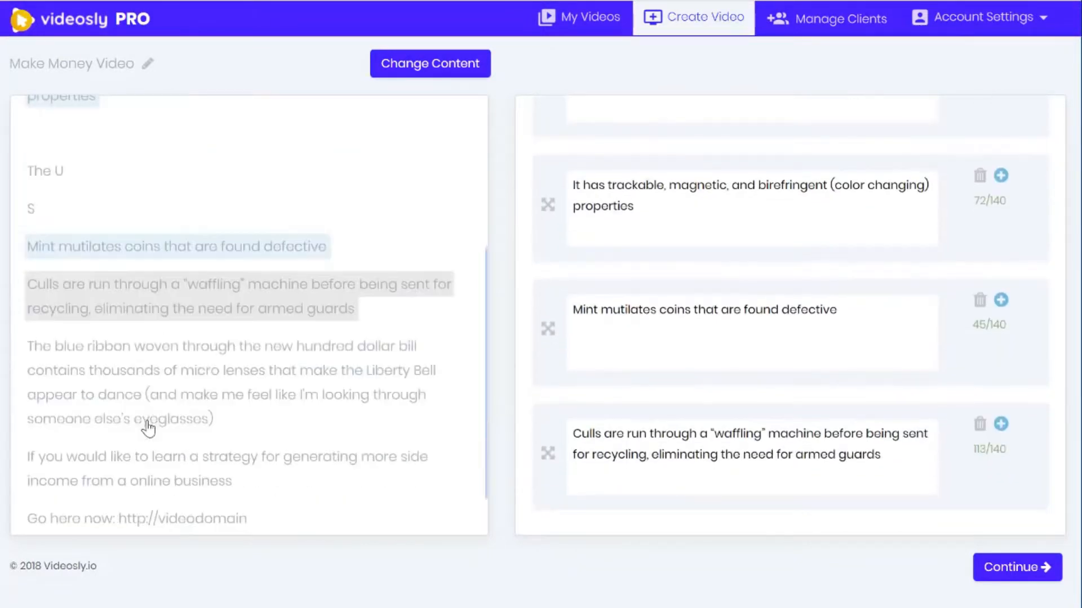
click(152, 412)
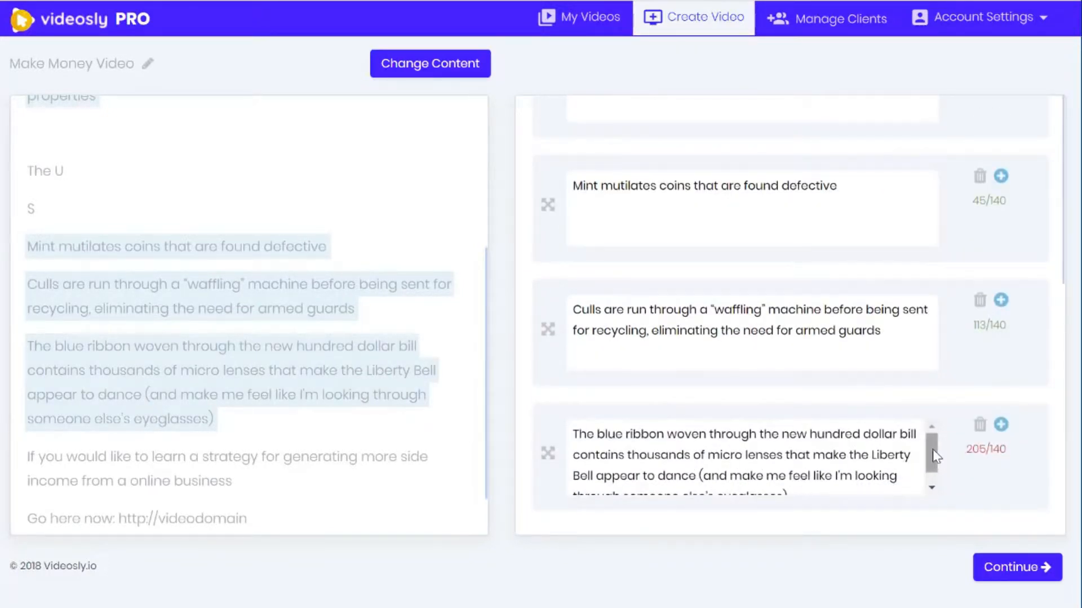
Delete the parenthetical remark "(and make me feel like I'm looking through someone else's eyeglasses)" from the blue ribbon slide.
scroll(932, 448, down, 1)
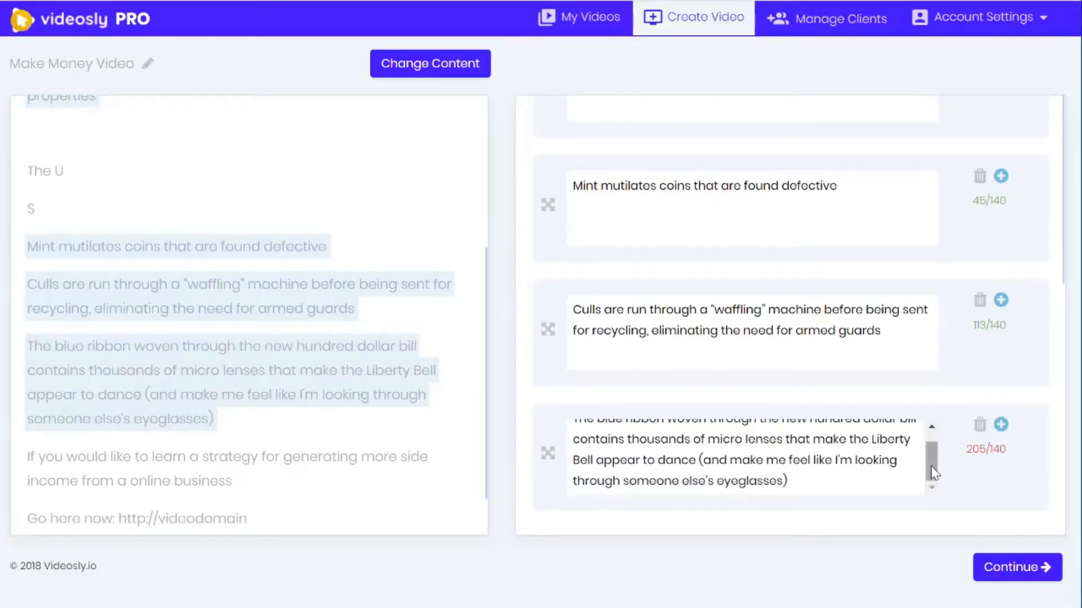
mouse_move(930, 466)
mouse_down()
mouse_move(931, 451)
mouse_move(927, 481)
mouse_move(927, 465)
mouse_up()
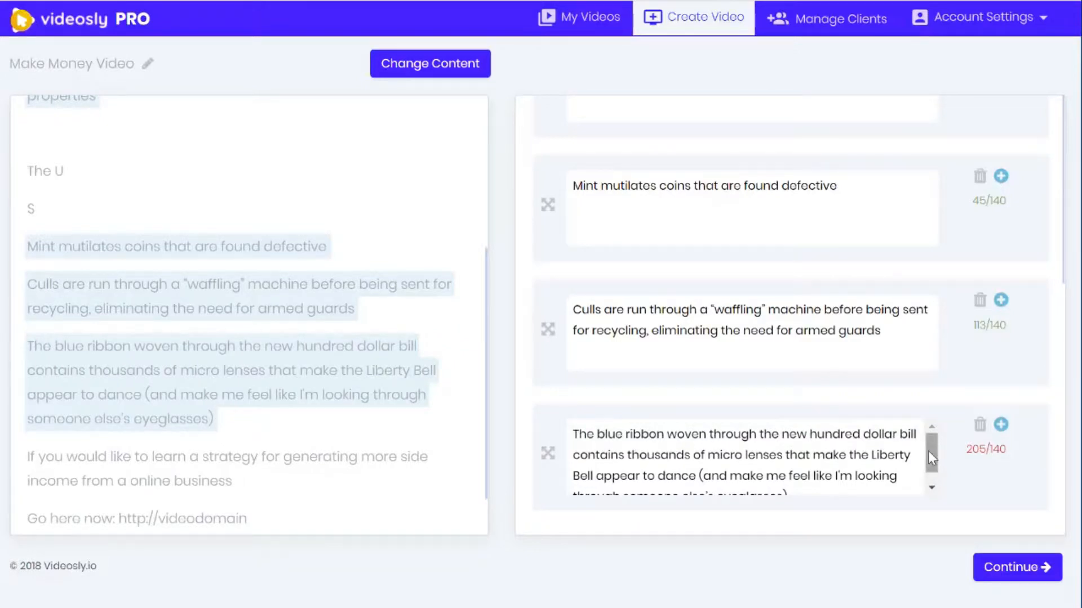
drag(928, 452, 930, 479)
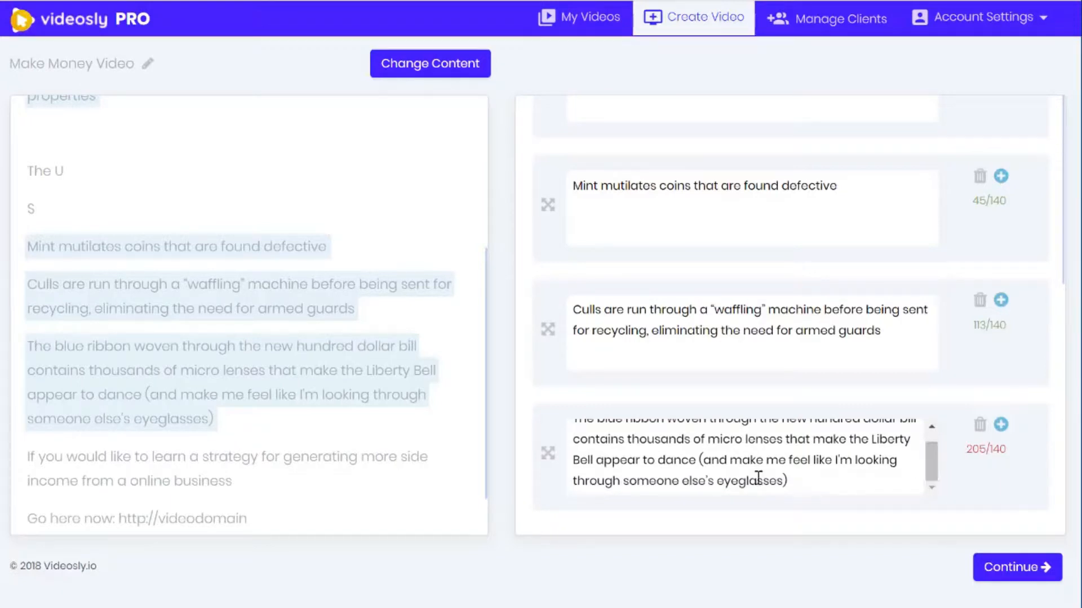
drag(696, 460, 804, 499)
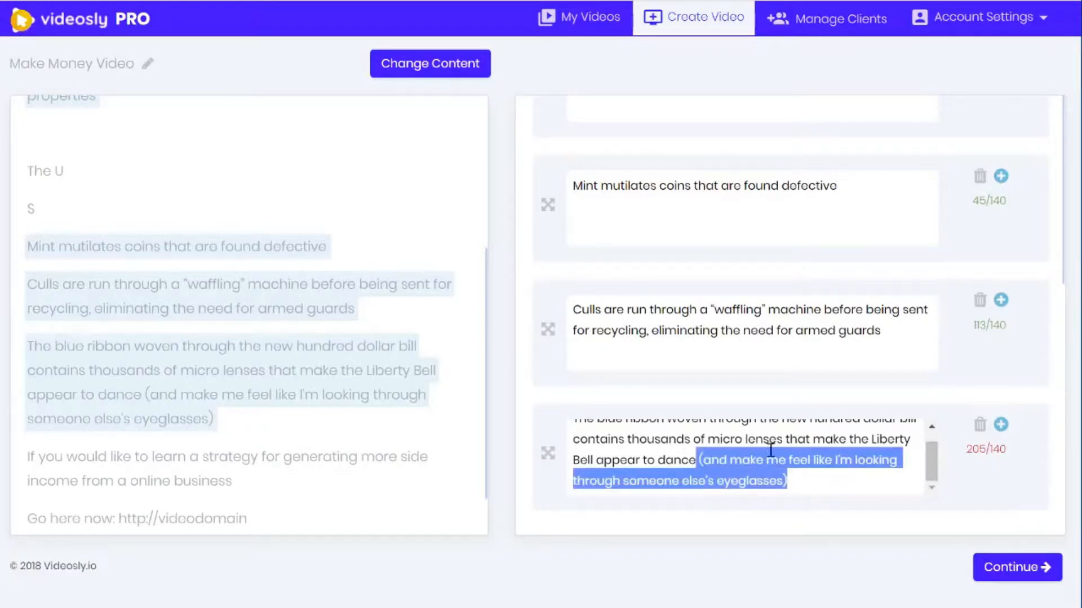
key(BackSpace)
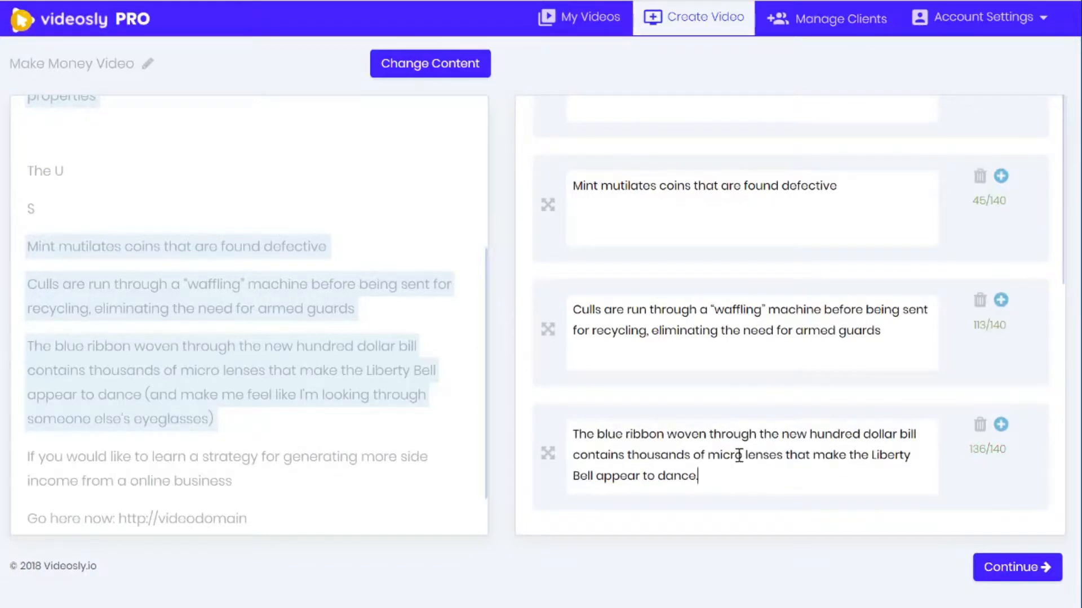
scroll(276, 414, down, 1)
click(278, 411)
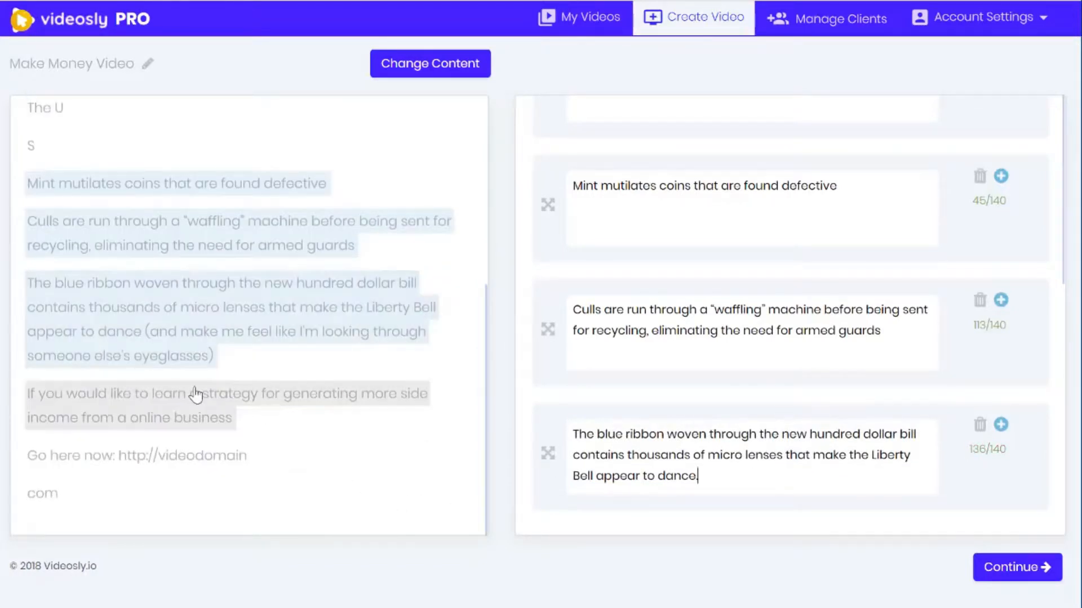
click(186, 454)
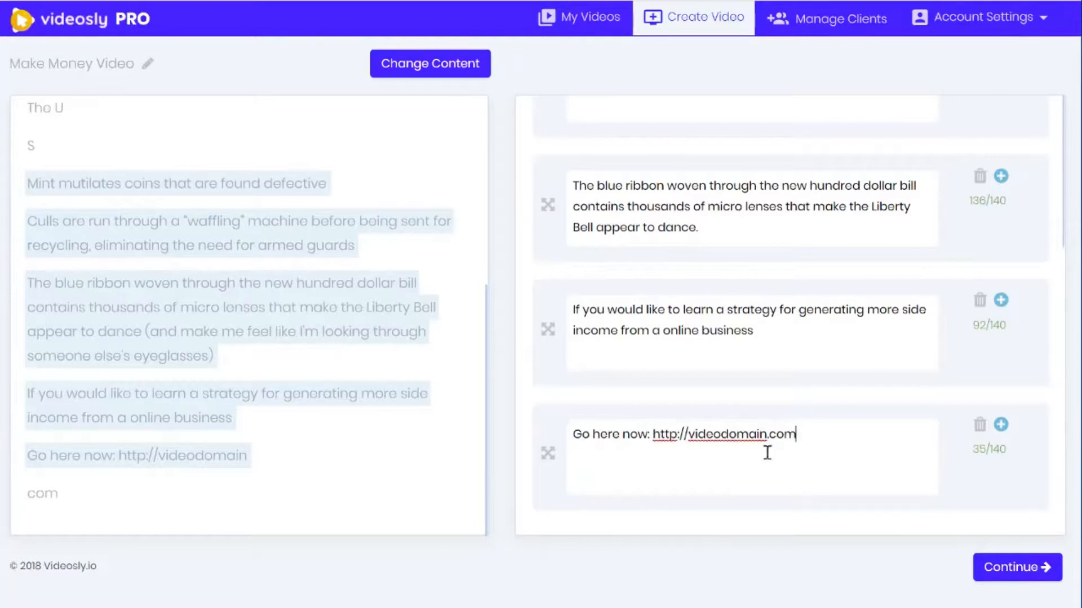
drag(723, 434, 697, 429)
key(BackSpace)
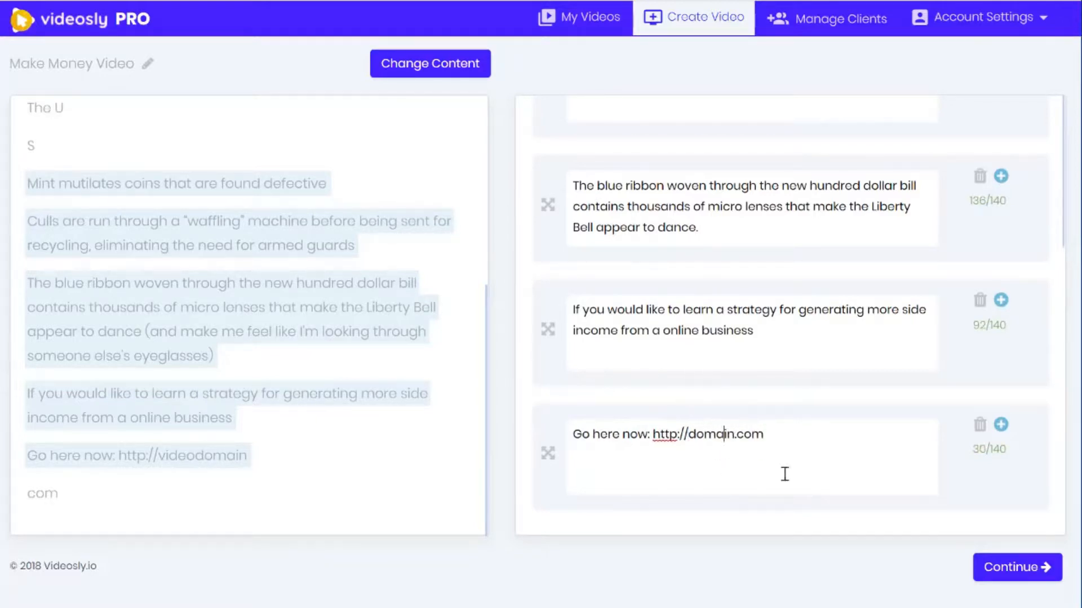
Review the assembled slide texts from start to end and continue to the visual slide editor.
scroll(823, 472, up, 10)
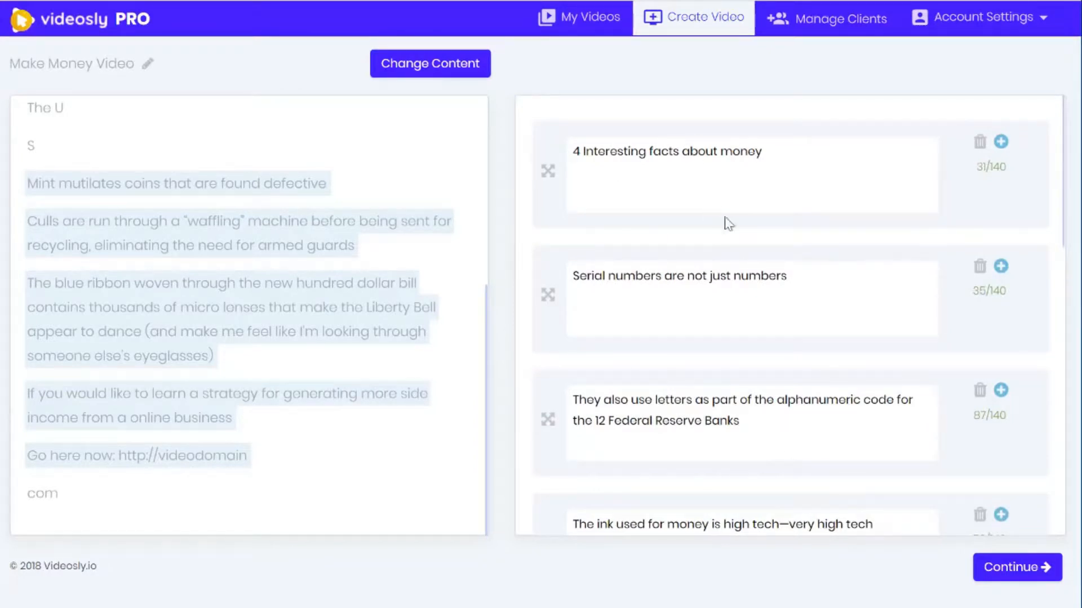
scroll(728, 224, down, 5)
scroll(725, 369, up, 5)
click(996, 571)
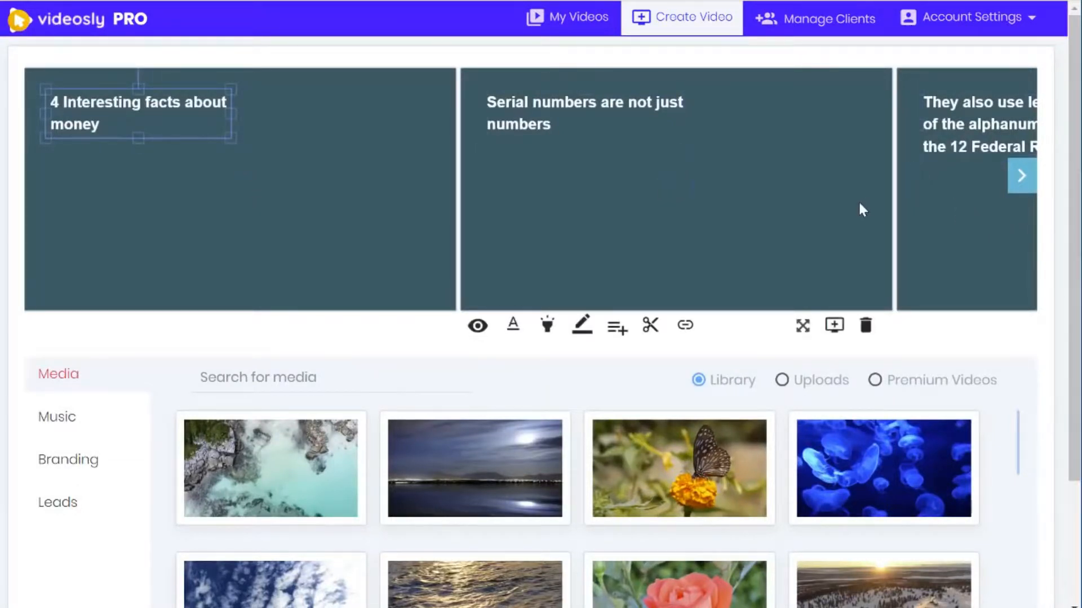
Move the text blocks of the first three slides down and inward, closer to the middle of each slide.
drag(103, 145, 153, 205)
drag(518, 121, 567, 197)
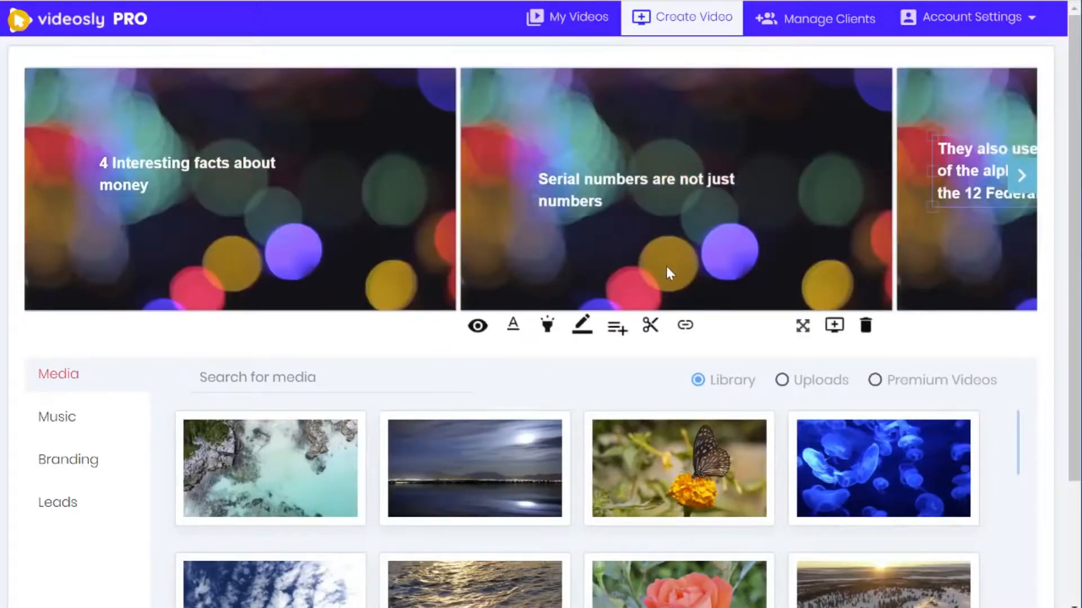
click(1021, 176)
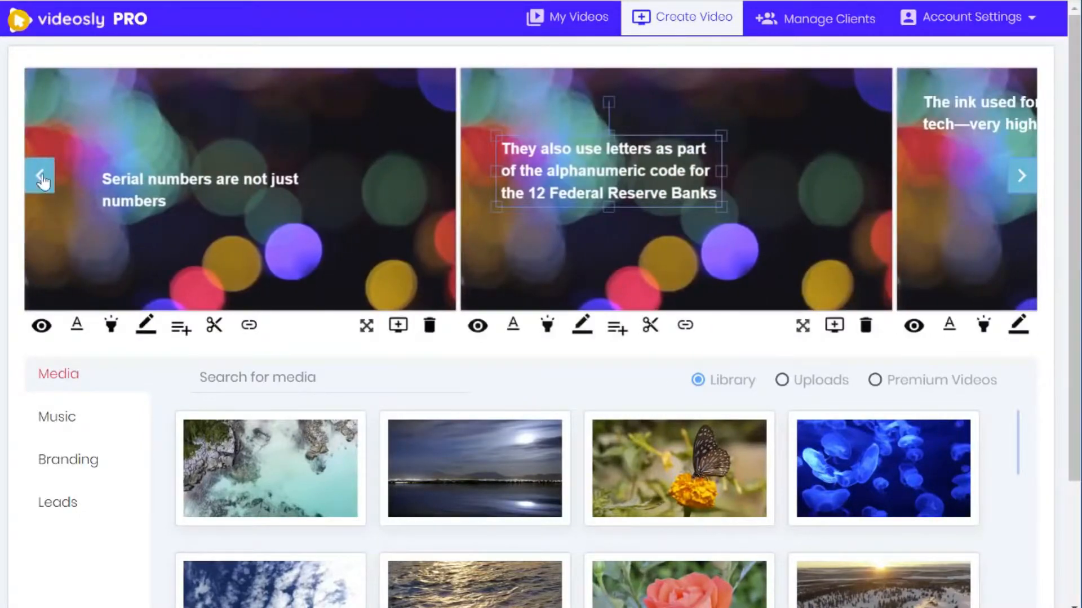
click(41, 176)
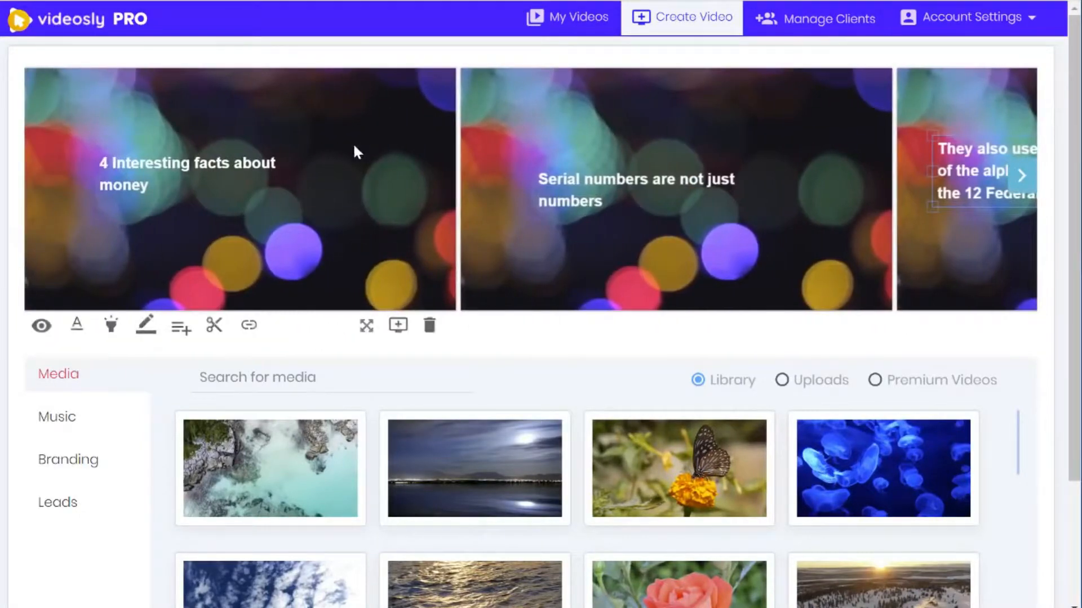
Move the text of the "It has trackable, magnetic" slide closer to the middle and set its font color to black (#000000).
click(1022, 176)
click(1021, 176)
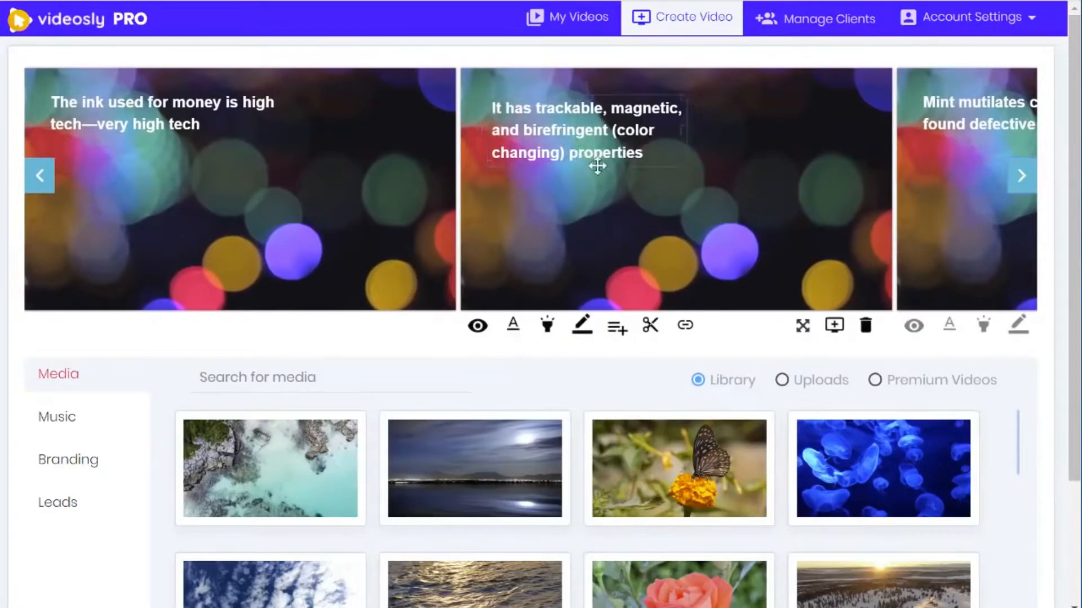
drag(599, 166, 623, 232)
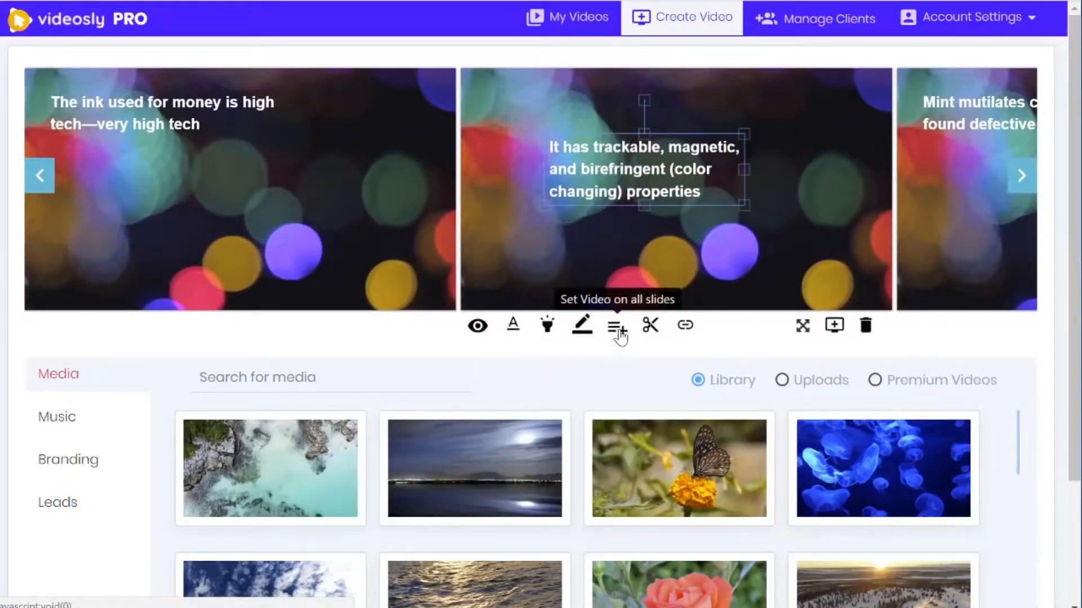
click(513, 325)
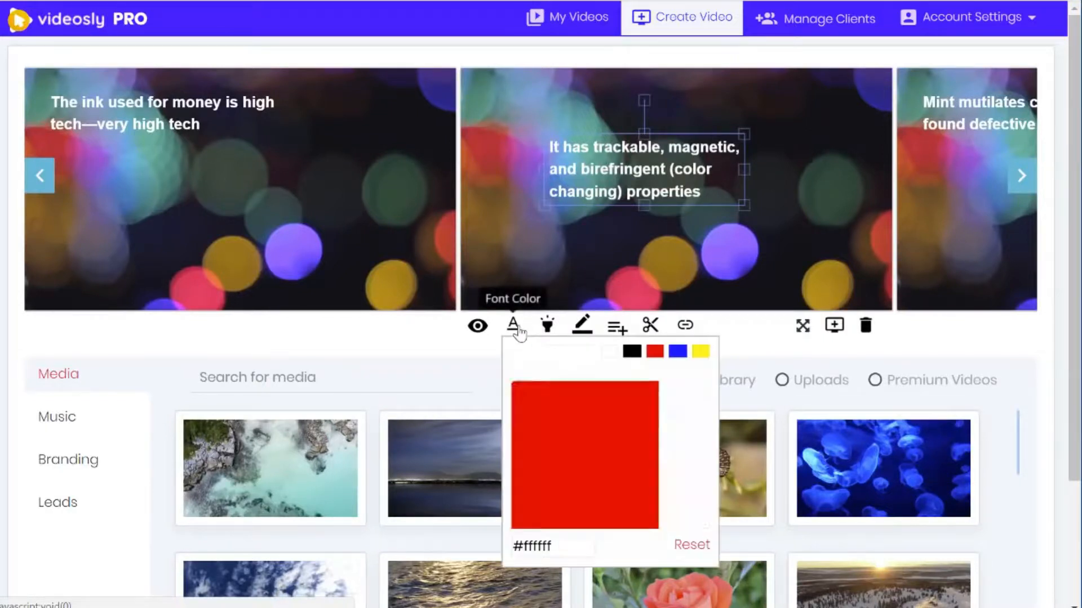
click(646, 394)
mouse_move(647, 385)
mouse_down()
mouse_move(627, 478)
mouse_move(677, 450)
mouse_move(680, 516)
mouse_move(683, 377)
mouse_up()
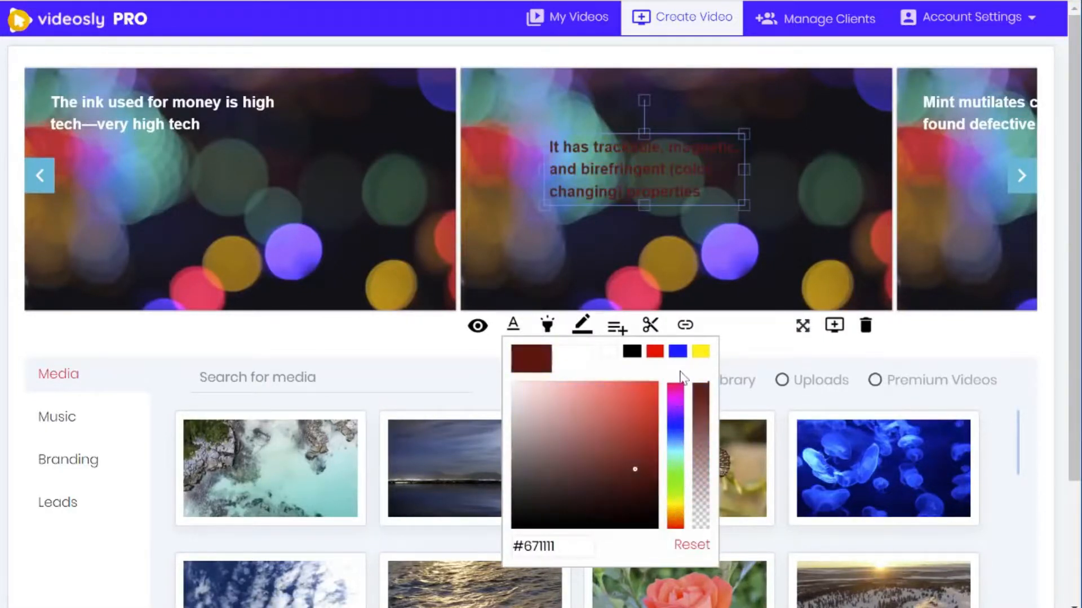
drag(609, 421, 528, 541)
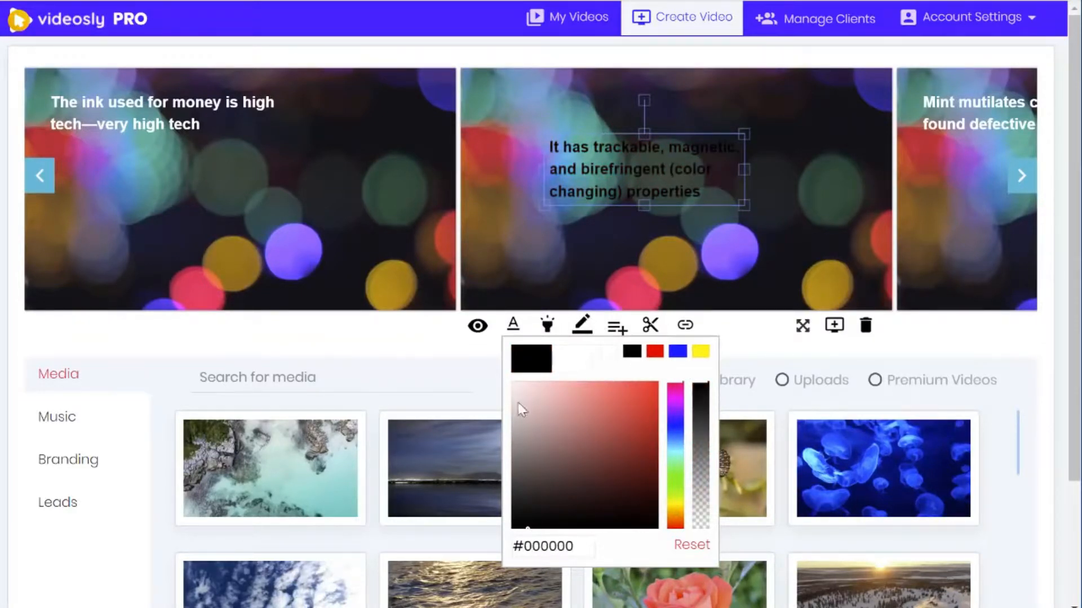
Apply a white (#ffffff) highlight behind the black text of the "It has trackable, magnetic" slide and shift the text down and inward.
click(550, 329)
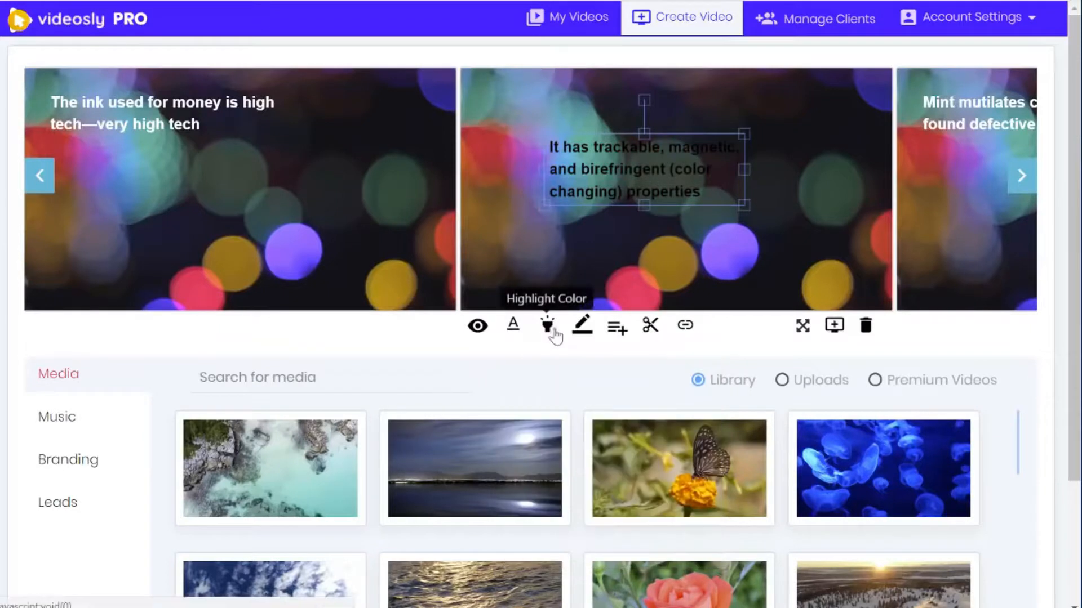
click(541, 332)
mouse_move(585, 414)
mouse_down()
mouse_move(697, 396)
mouse_move(559, 416)
mouse_move(583, 418)
mouse_move(572, 442)
mouse_up()
click(641, 356)
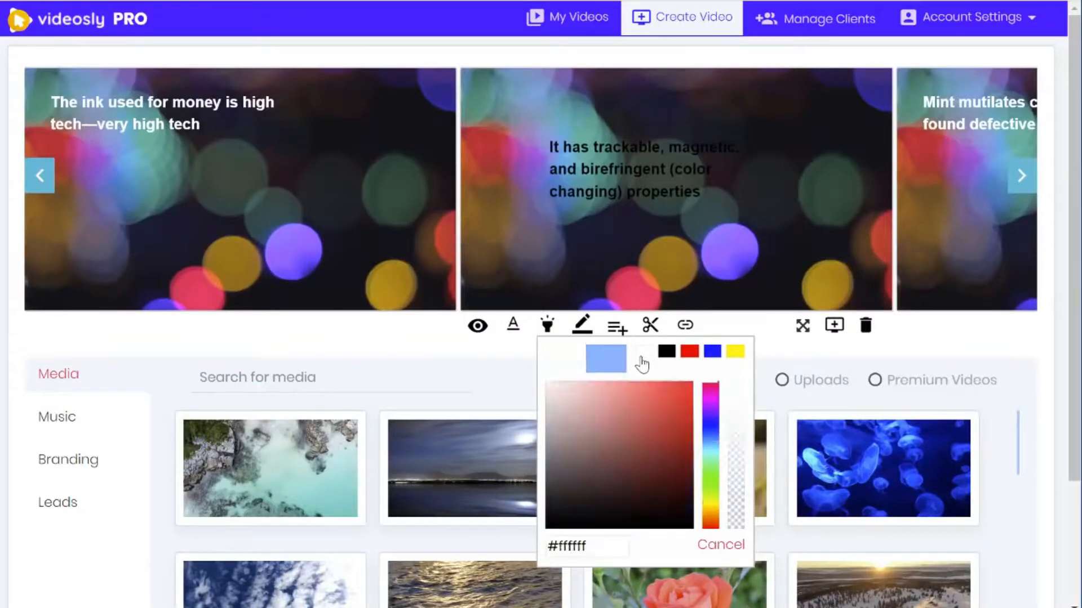
click(777, 355)
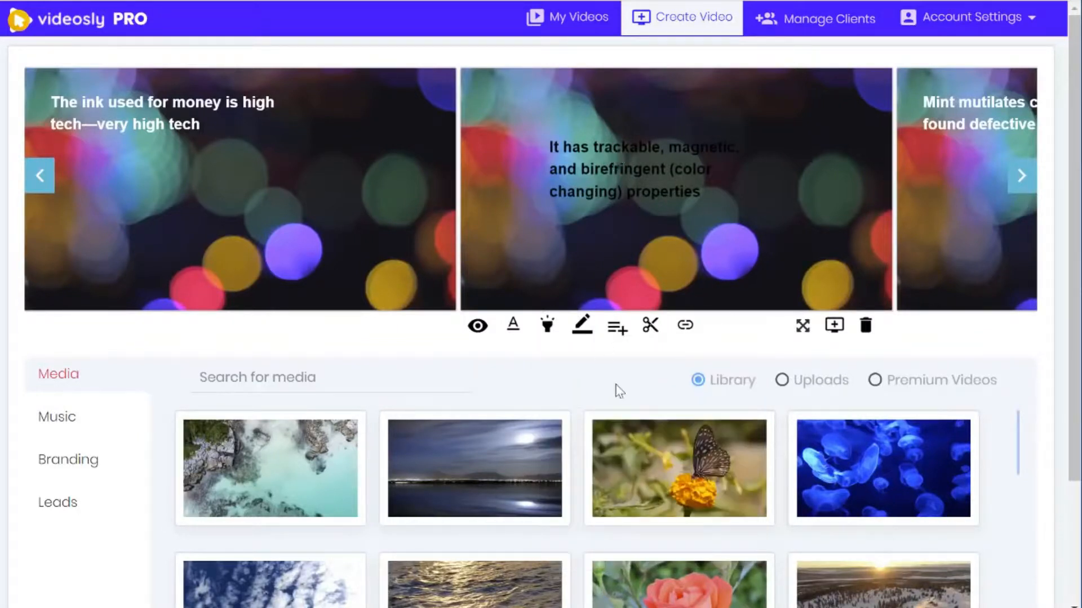
drag(627, 181, 659, 188)
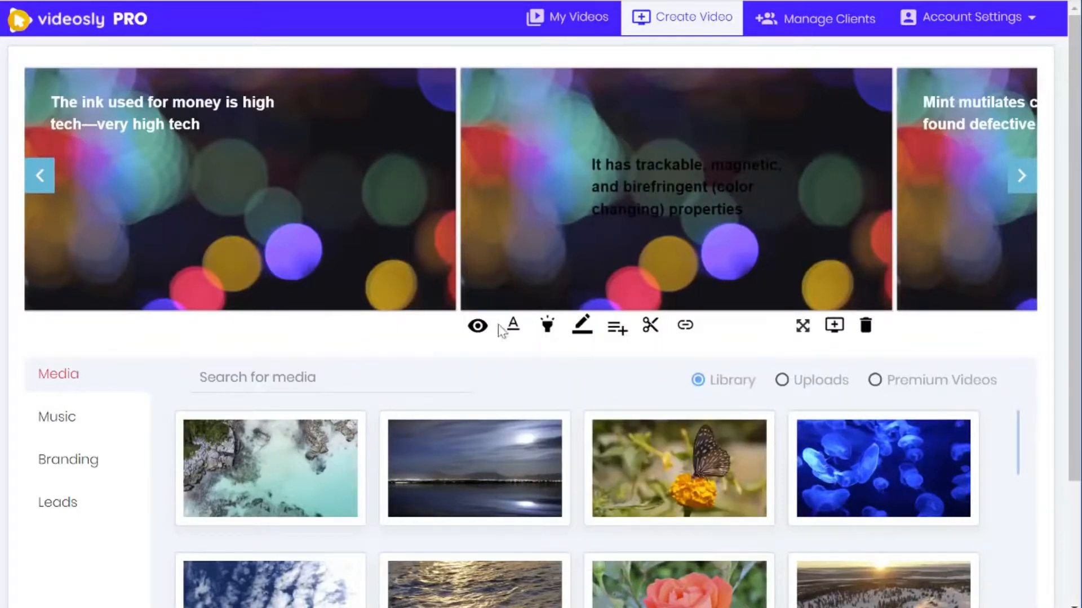
click(584, 328)
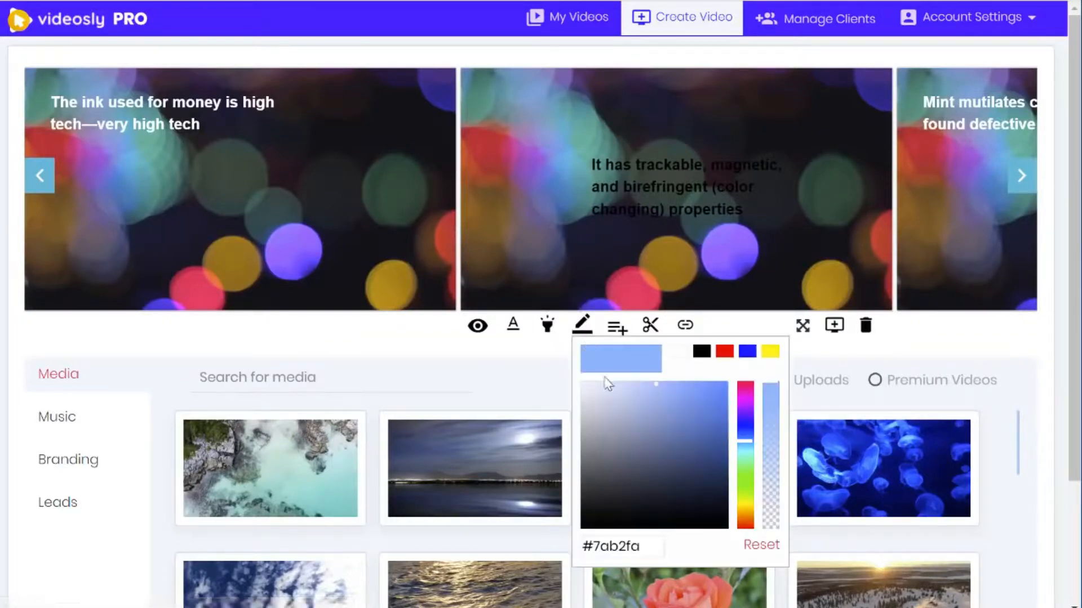
drag(607, 385, 502, 405)
click(498, 369)
Move the highlighted text block to the lower-left corner of its slide and make it slightly narrower.
drag(672, 185, 556, 256)
click(635, 259)
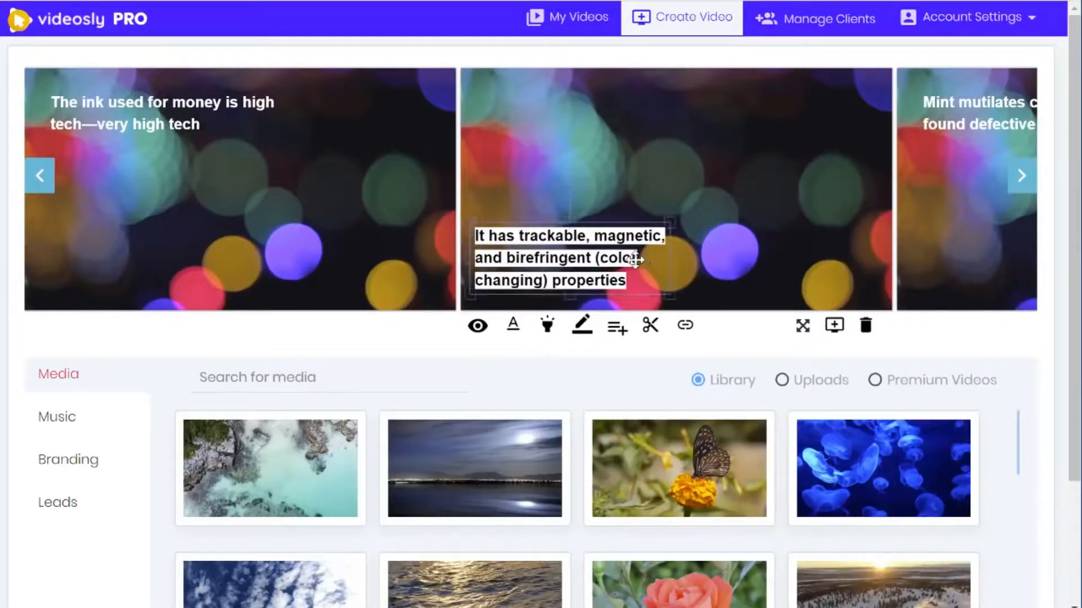
mouse_move(671, 258)
mouse_down()
mouse_move(707, 254)
mouse_move(661, 257)
mouse_up()
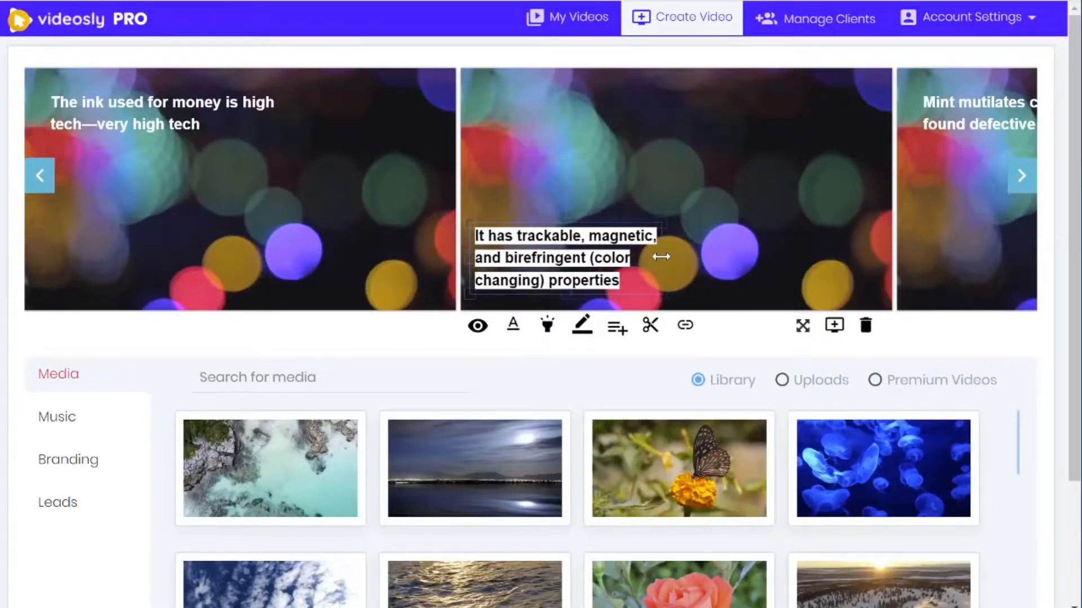
Shorten the highlighted text to the single line "It has trackable, magnetic, and birefringent properties" and place it along the slide's bottom edge.
click(556, 257)
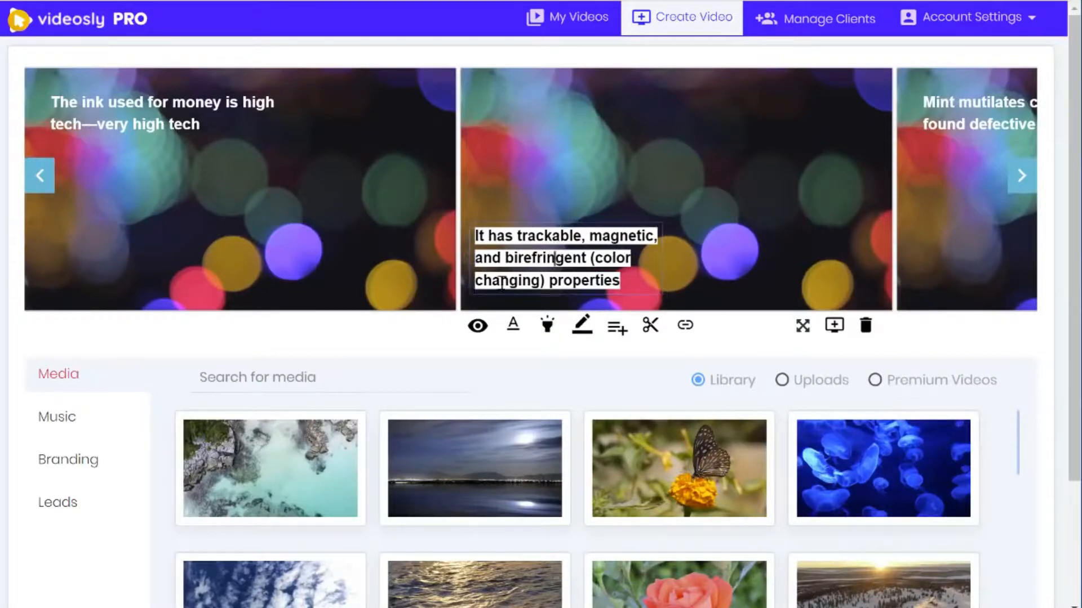
key(BackSpace)
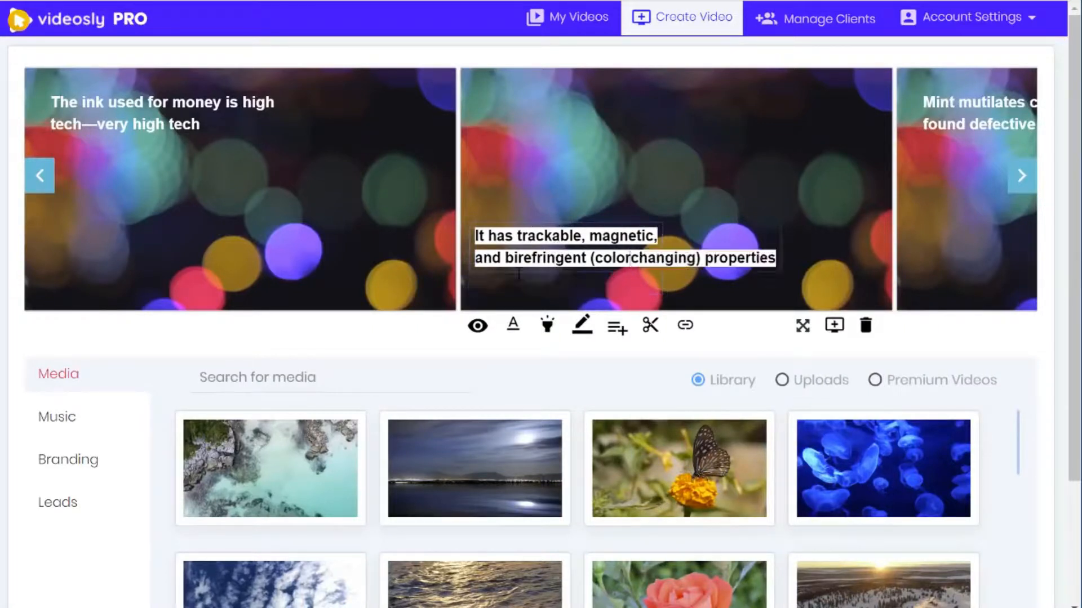
drag(591, 258, 704, 259)
key(BackSpace)
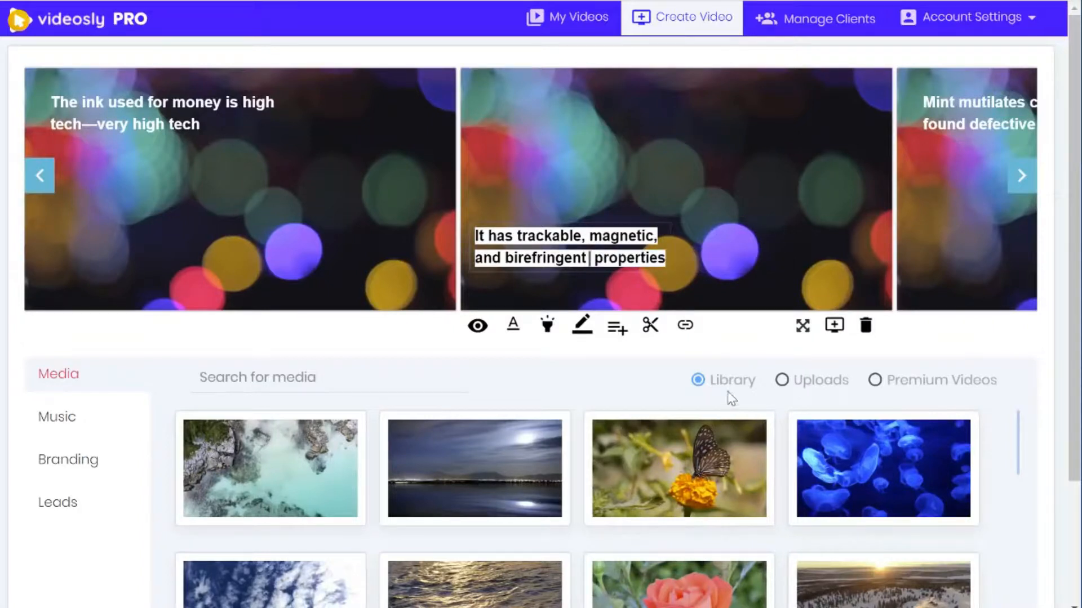
click(478, 258)
key(BackSpace)
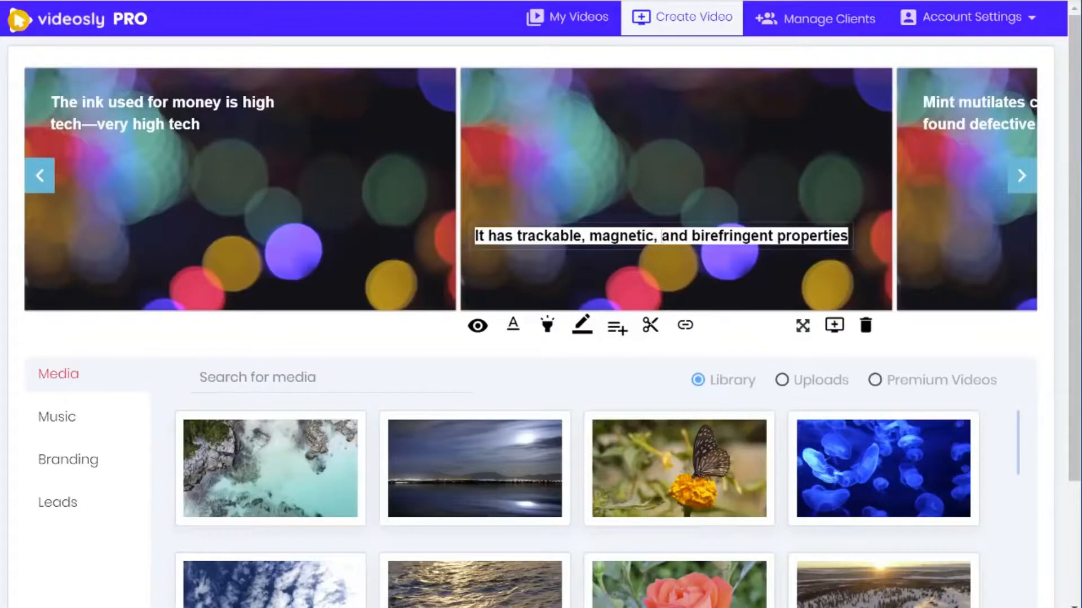
drag(533, 240, 554, 285)
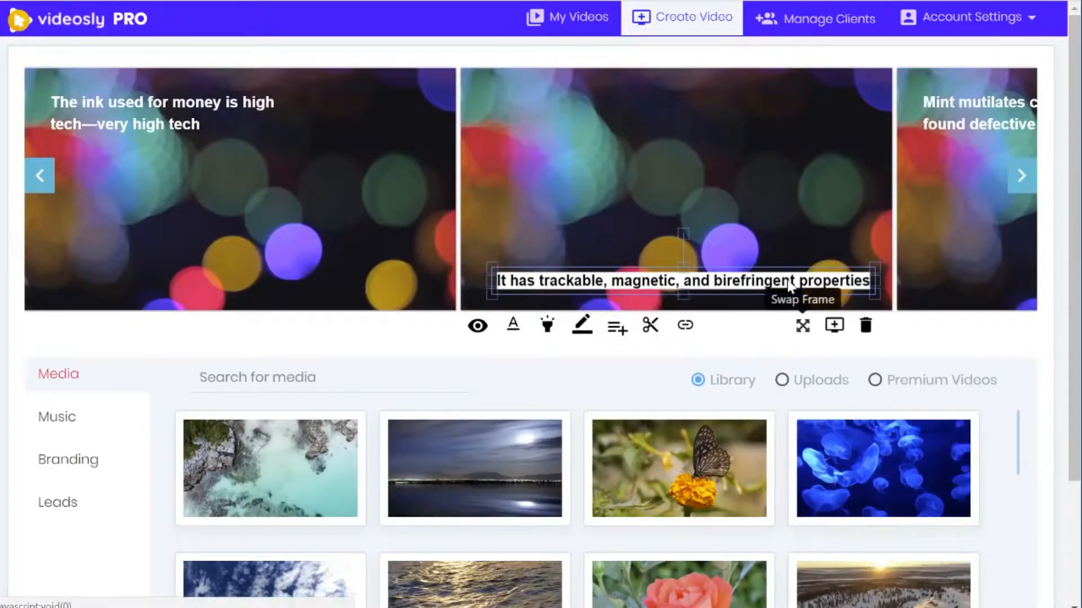
drag(802, 326, 715, 259)
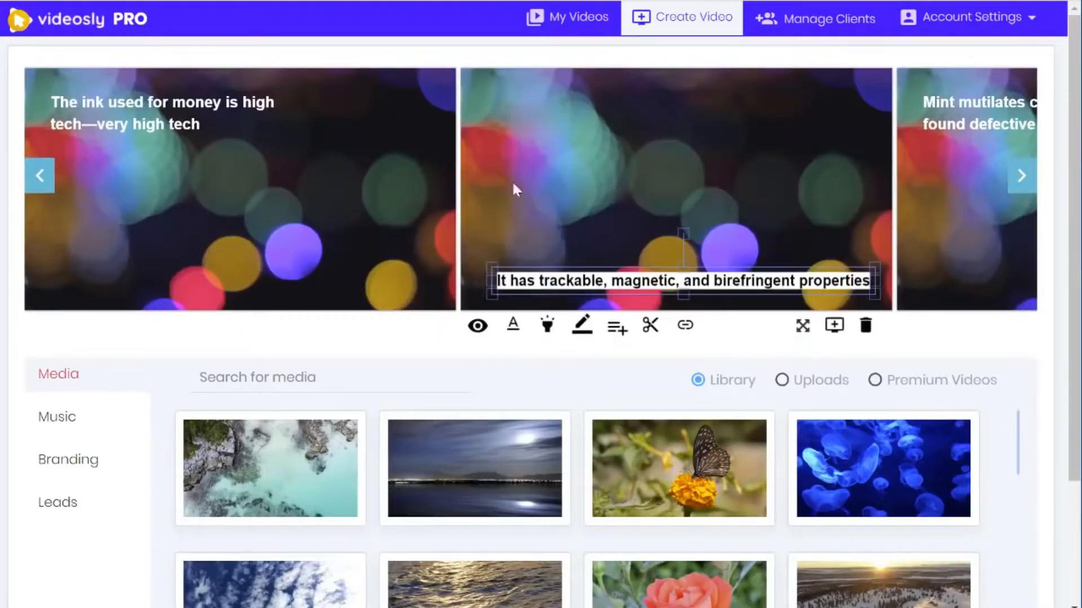
Place and preview the moonlit lake library video on the "4 Interesting facts about money" slide, and move its text up toward the left edge.
click(45, 175)
click(48, 175)
click(48, 175)
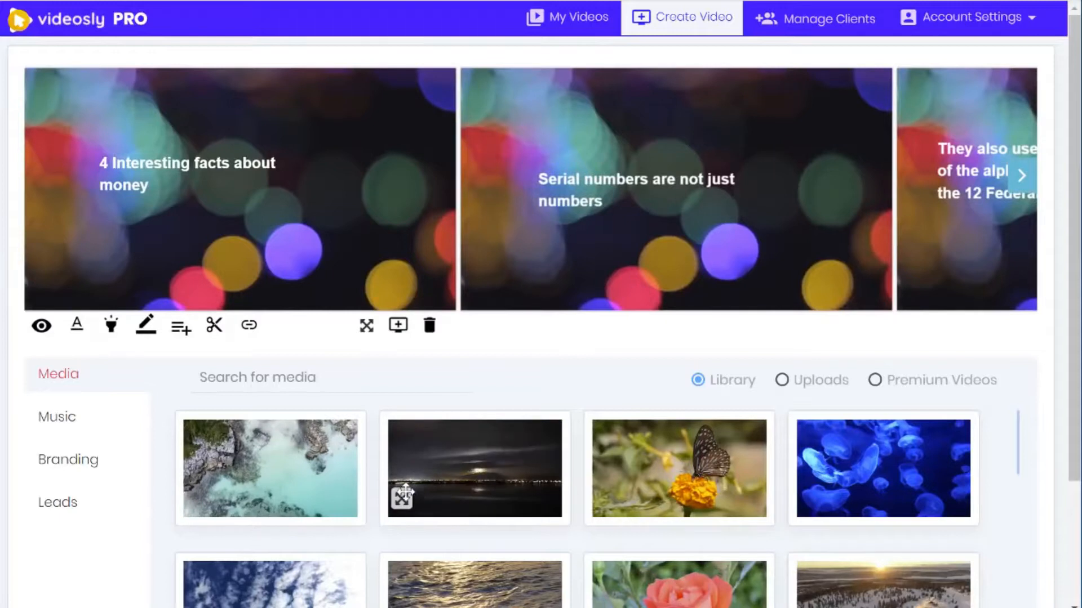
drag(405, 492, 207, 192)
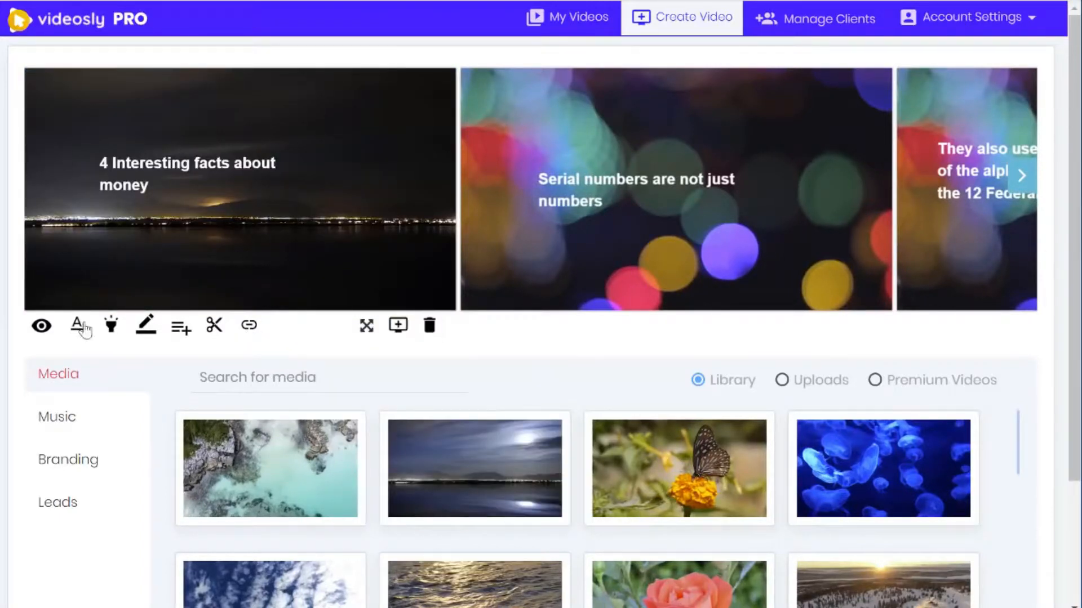
click(41, 326)
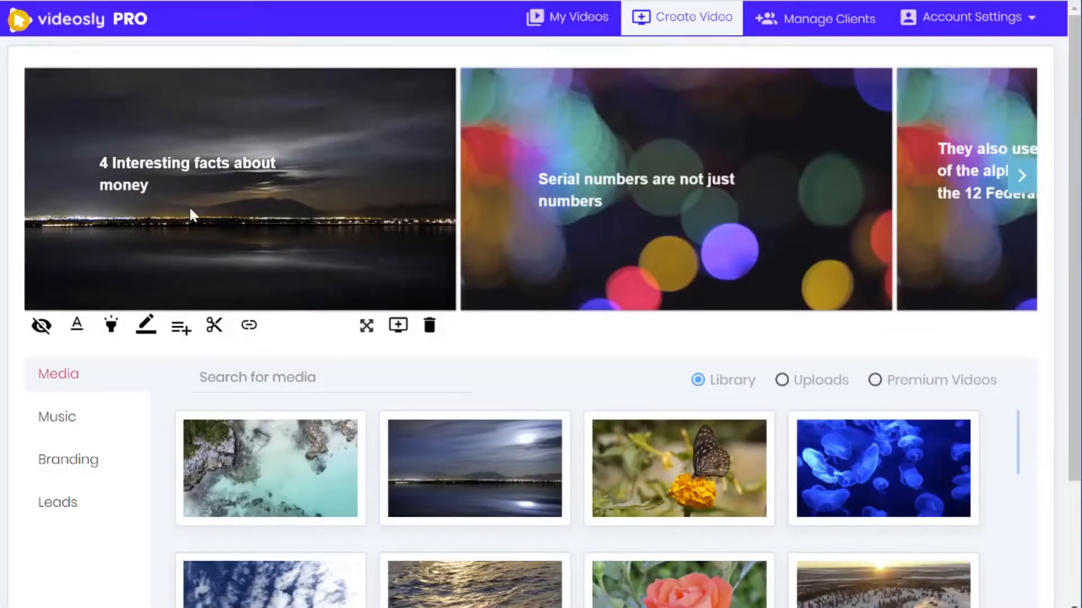
drag(204, 168, 156, 151)
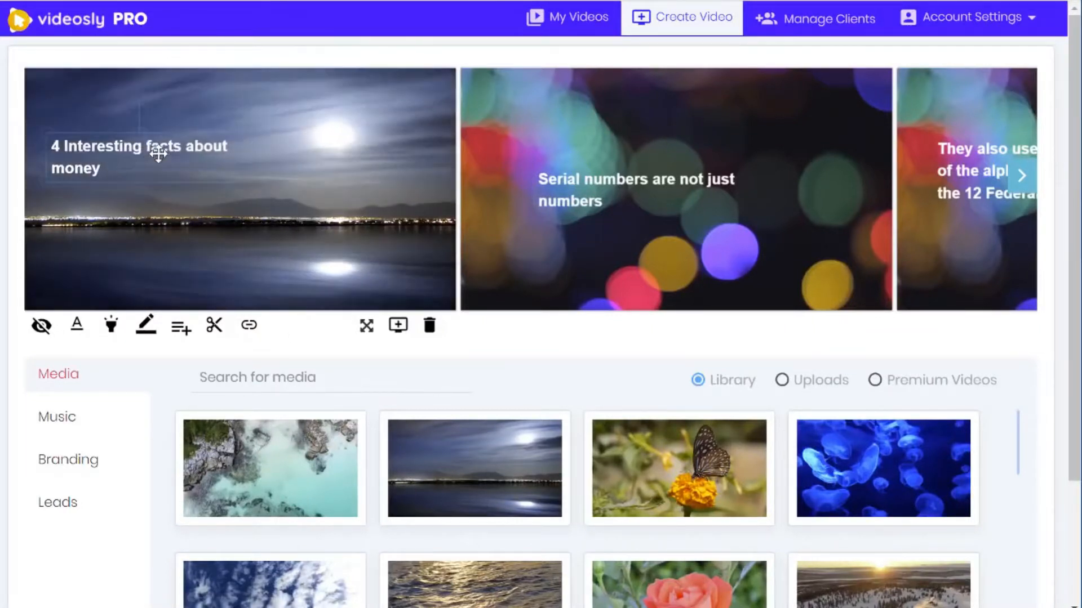
Preview tracks in the music library and select Music 13 as the video's background music.
click(51, 417)
click(198, 425)
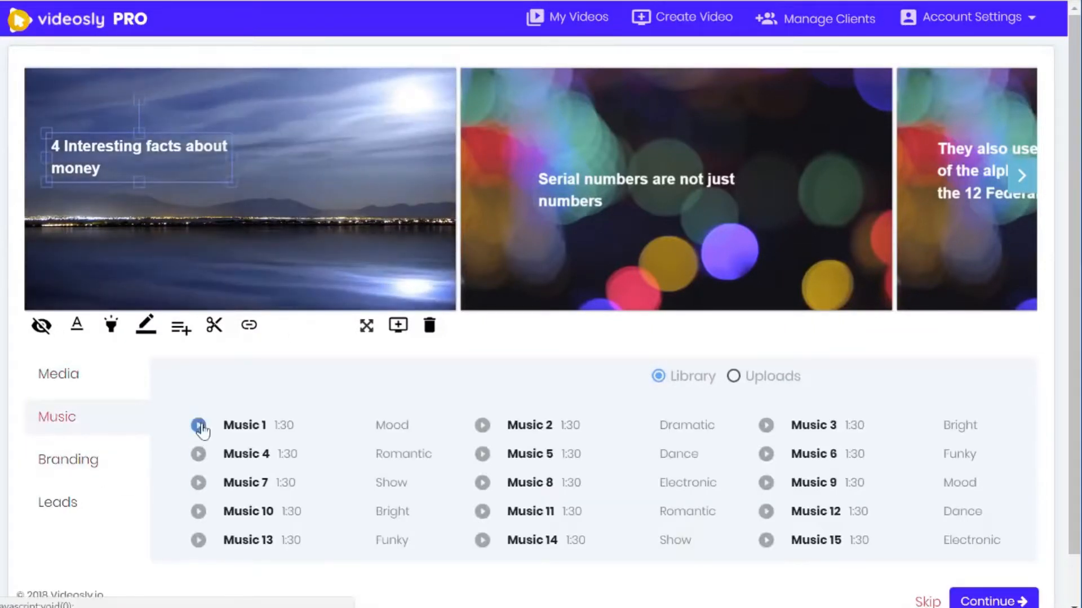
click(199, 427)
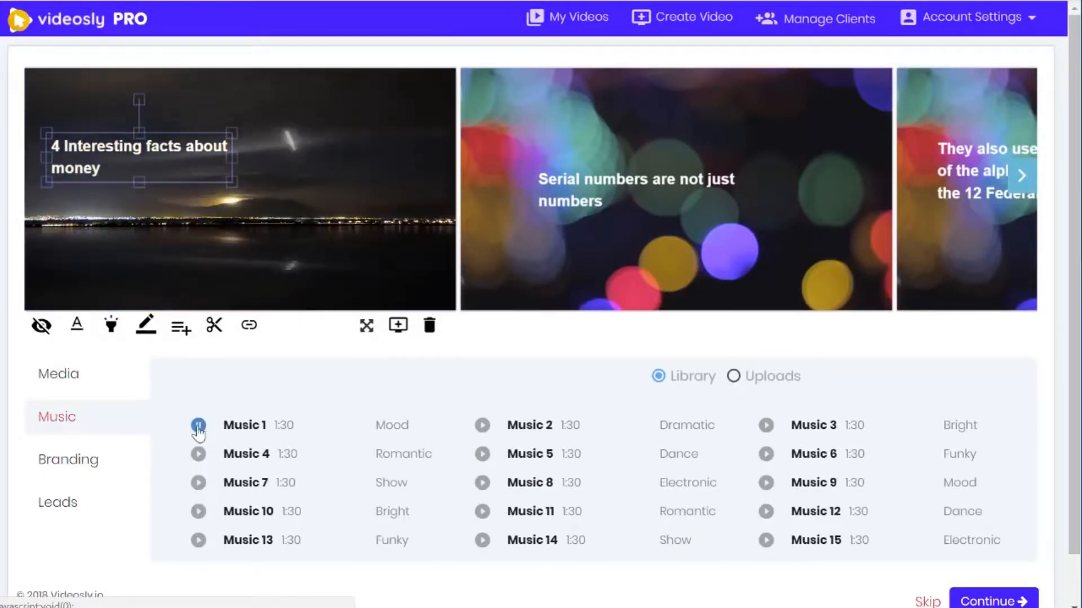
click(481, 541)
click(389, 540)
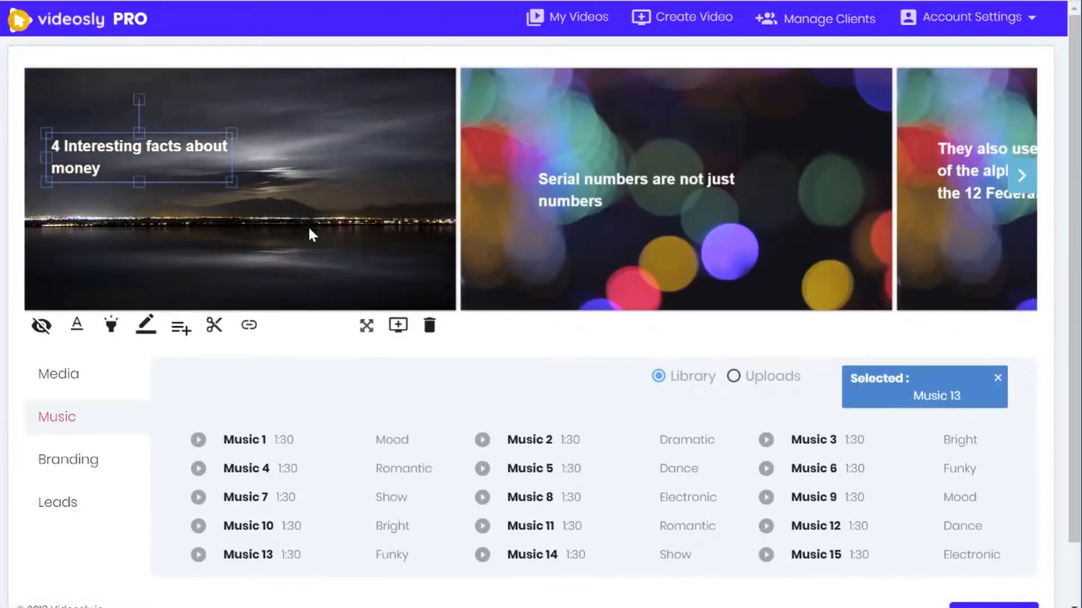
Place the uploaded clip of the curly-haired woman on blue on the "Serial numbers are not just numbers" slide and move its text up and right.
click(59, 374)
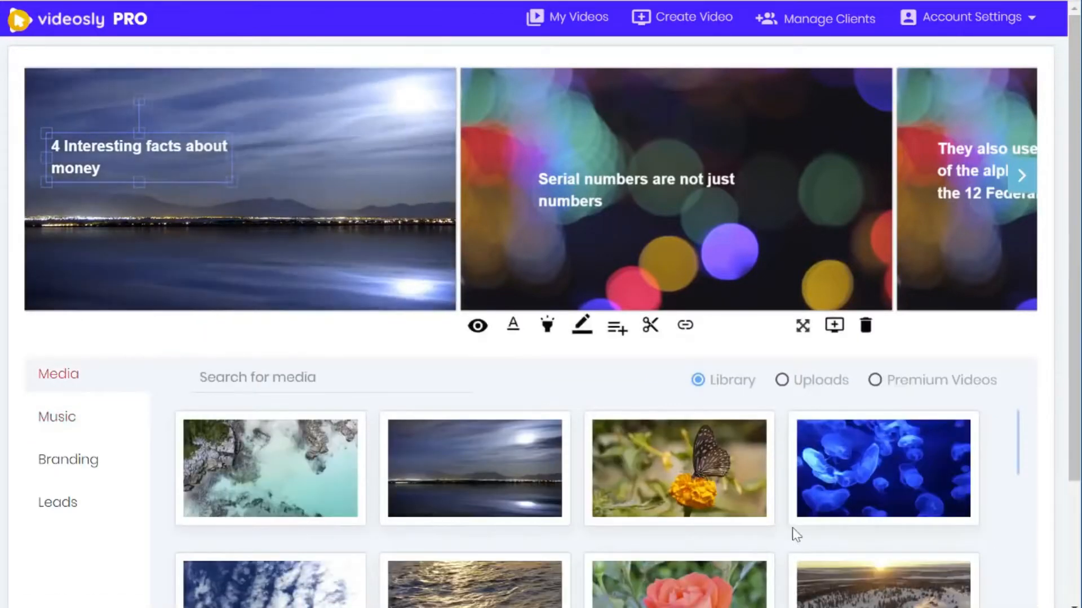
click(818, 382)
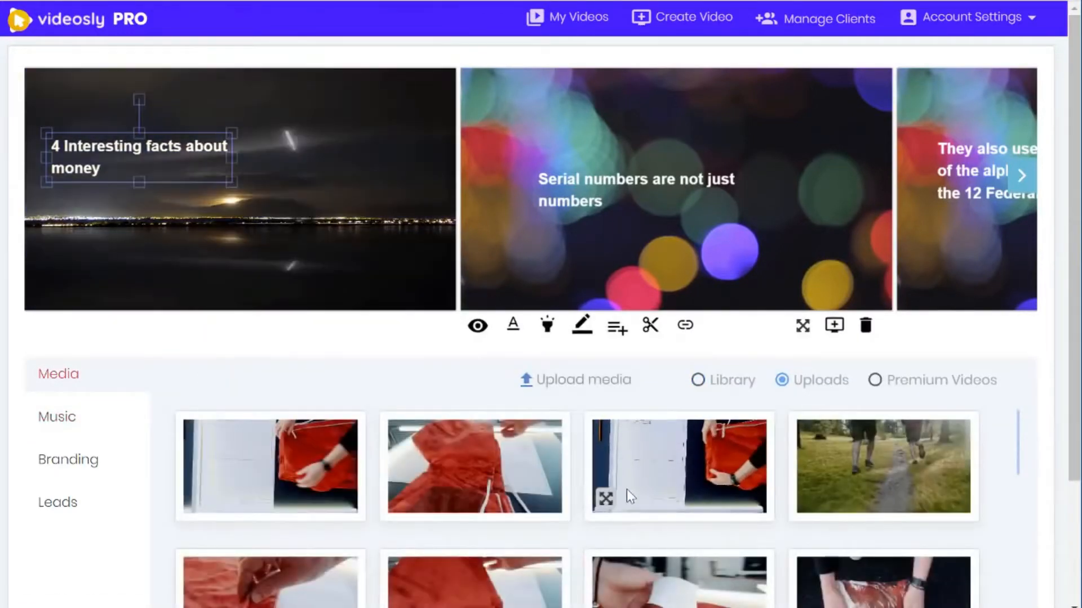
scroll(625, 489, down, 2)
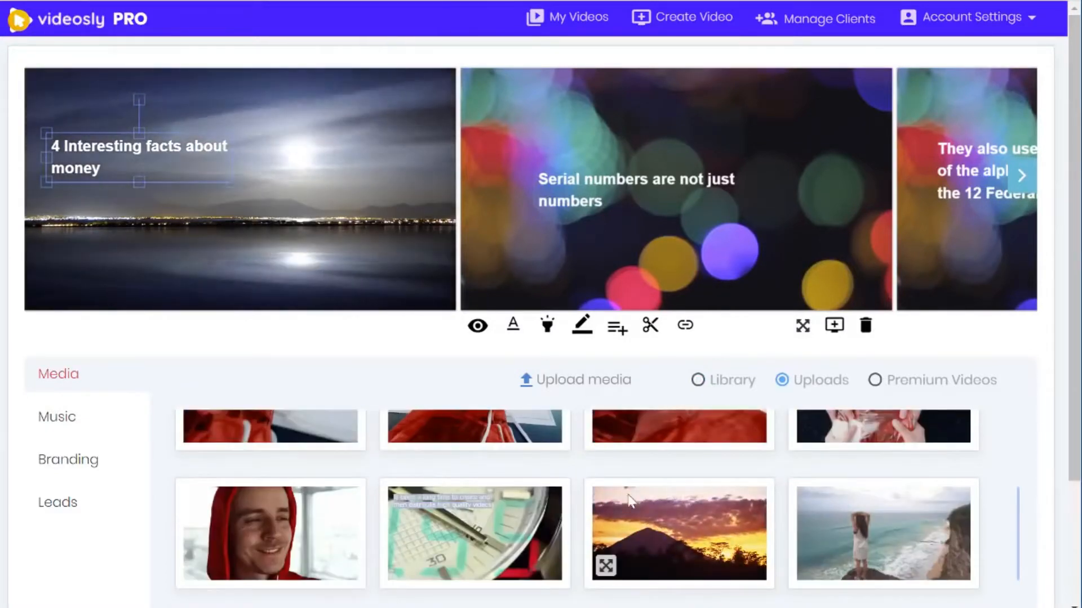
scroll(646, 527, down, 3)
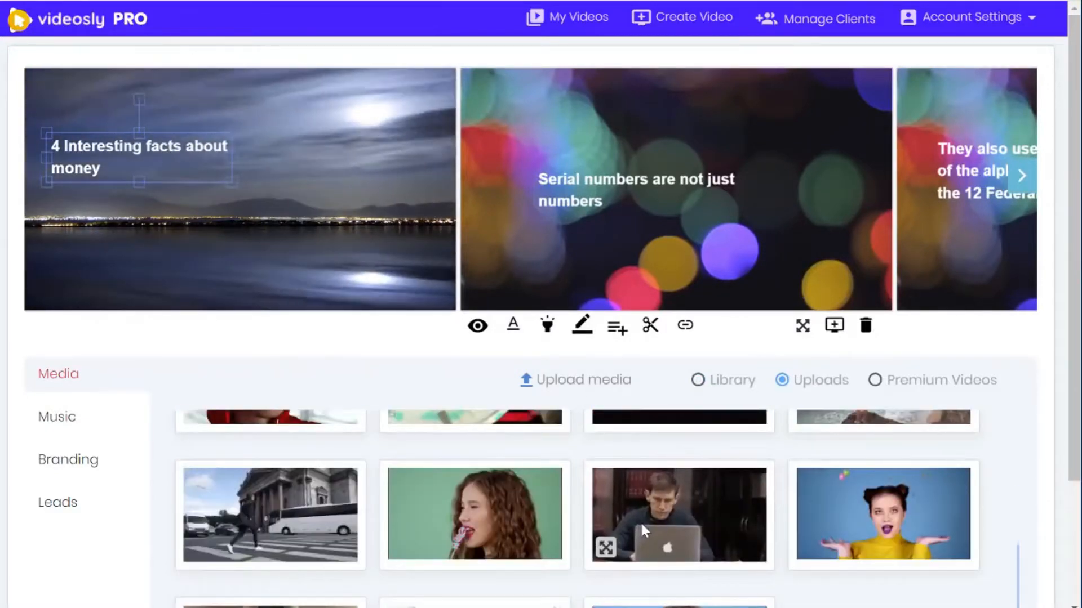
scroll(643, 524, down, 2)
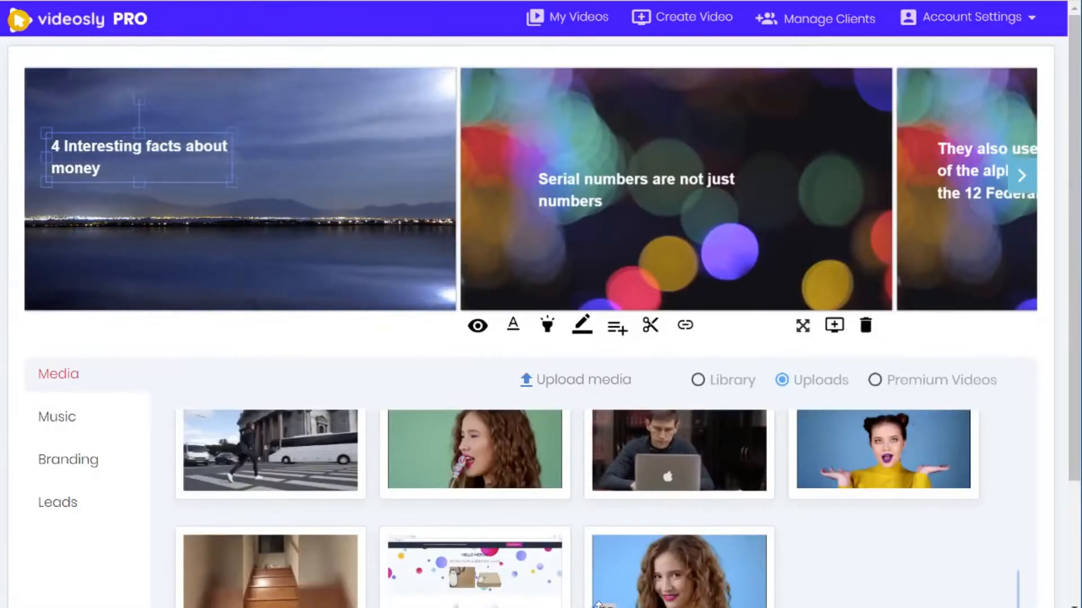
drag(653, 585, 648, 237)
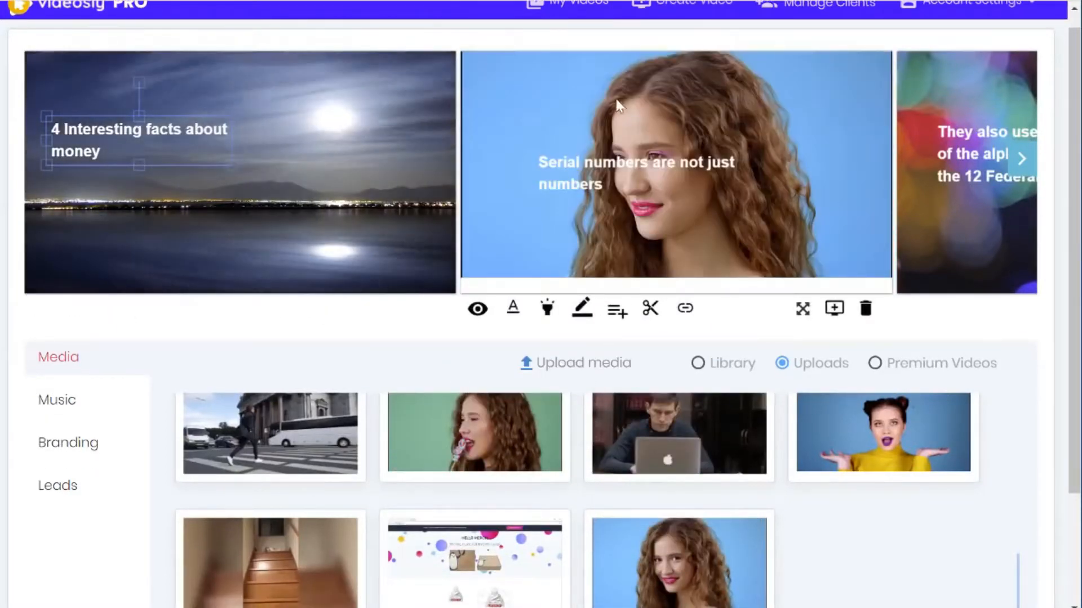
drag(563, 196, 600, 160)
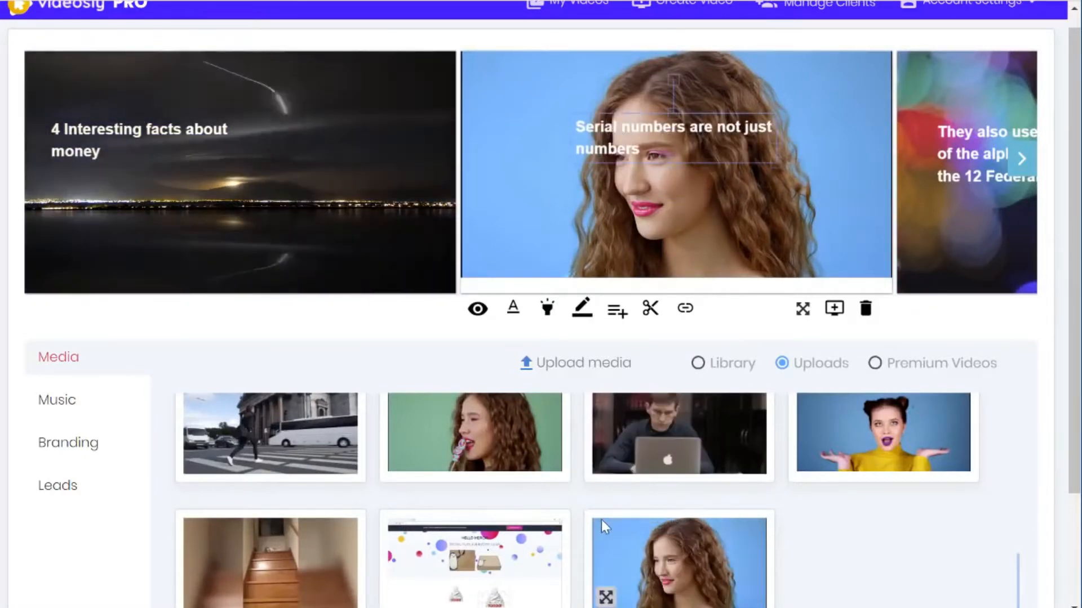
drag(801, 308, 629, 479)
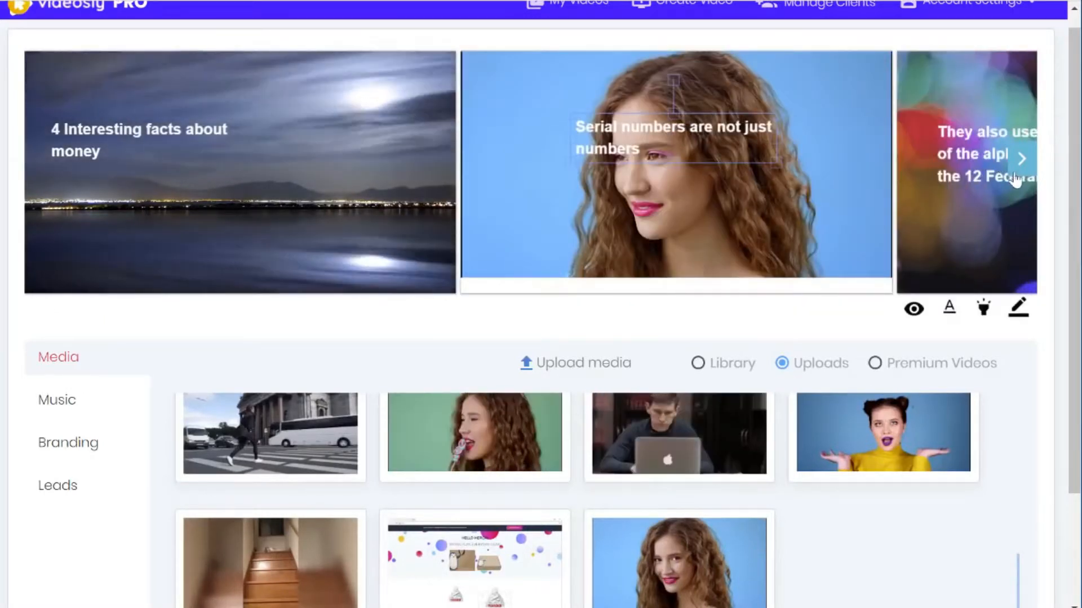
Place the premium clip of the man working at the trestle desk on the "They also use letters" slide and nudge its text down and right.
click(1020, 170)
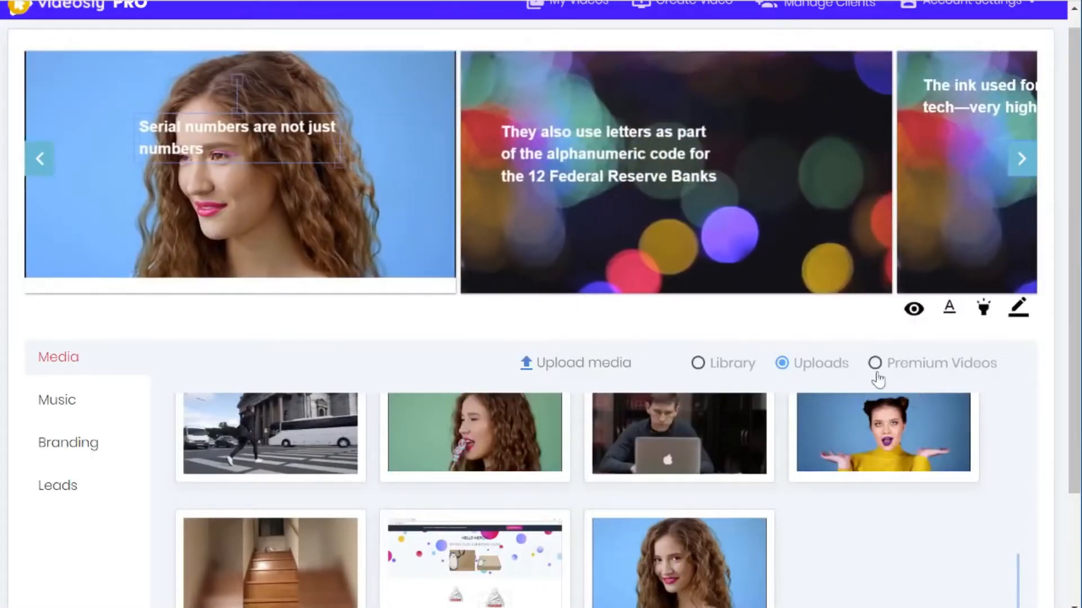
click(876, 374)
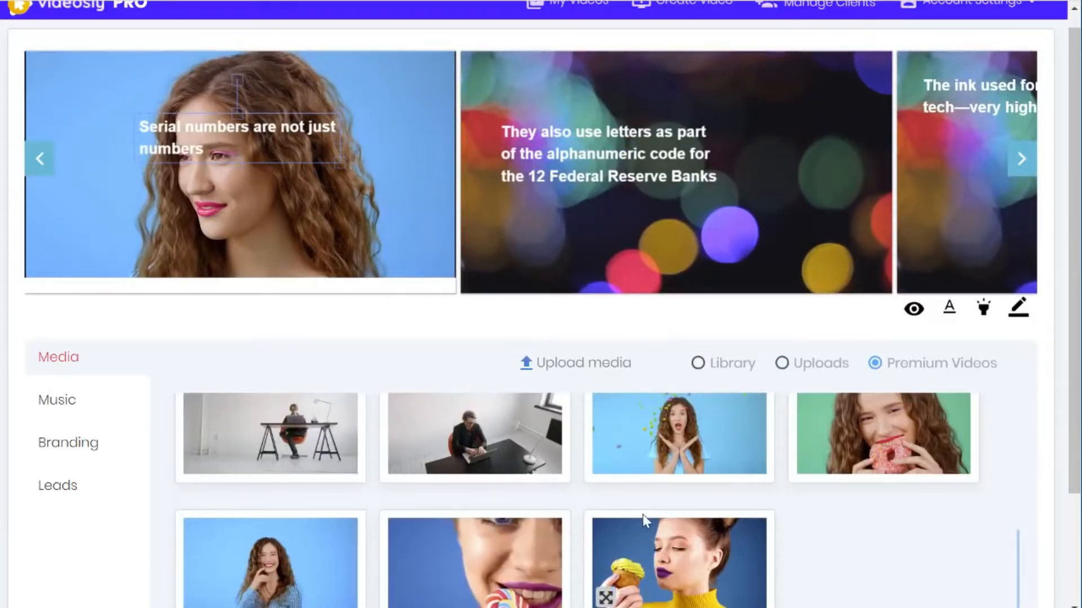
scroll(642, 515, up, 5)
scroll(575, 541, down, 5)
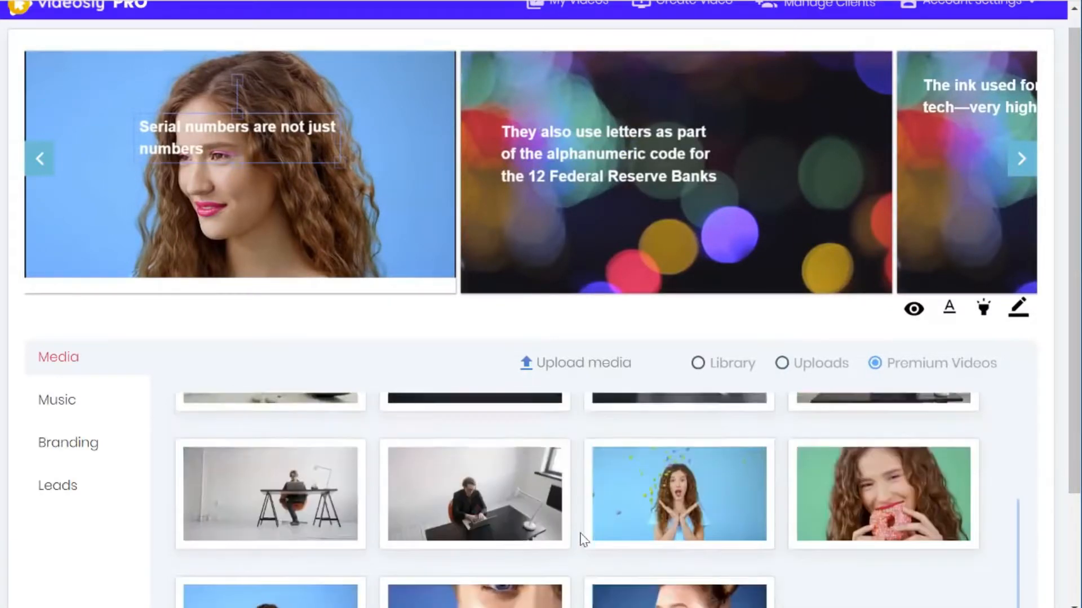
scroll(282, 535, up, 1)
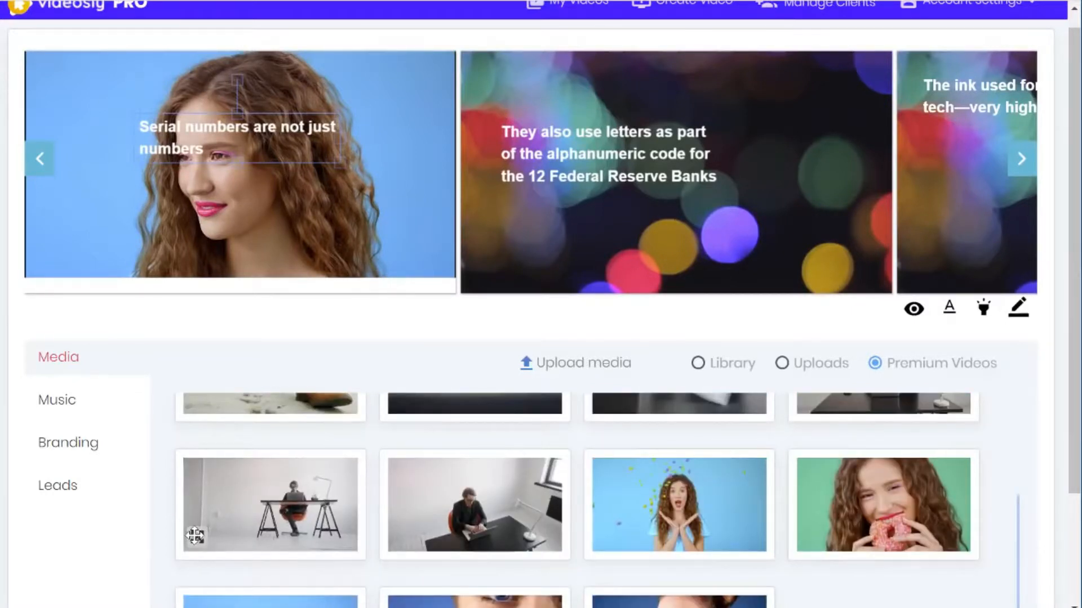
drag(195, 536, 603, 173)
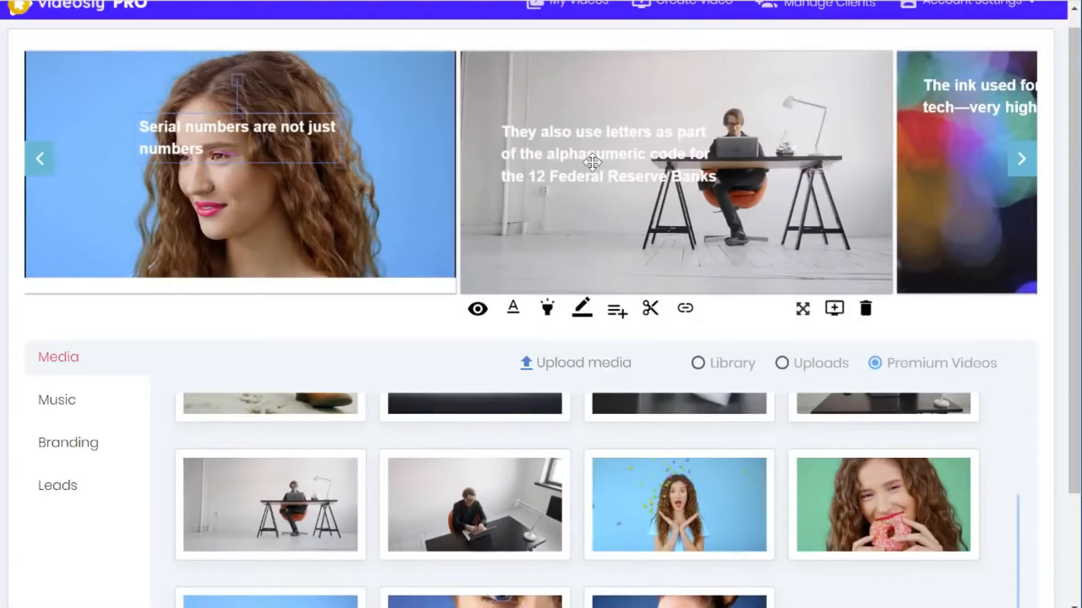
drag(592, 162, 617, 178)
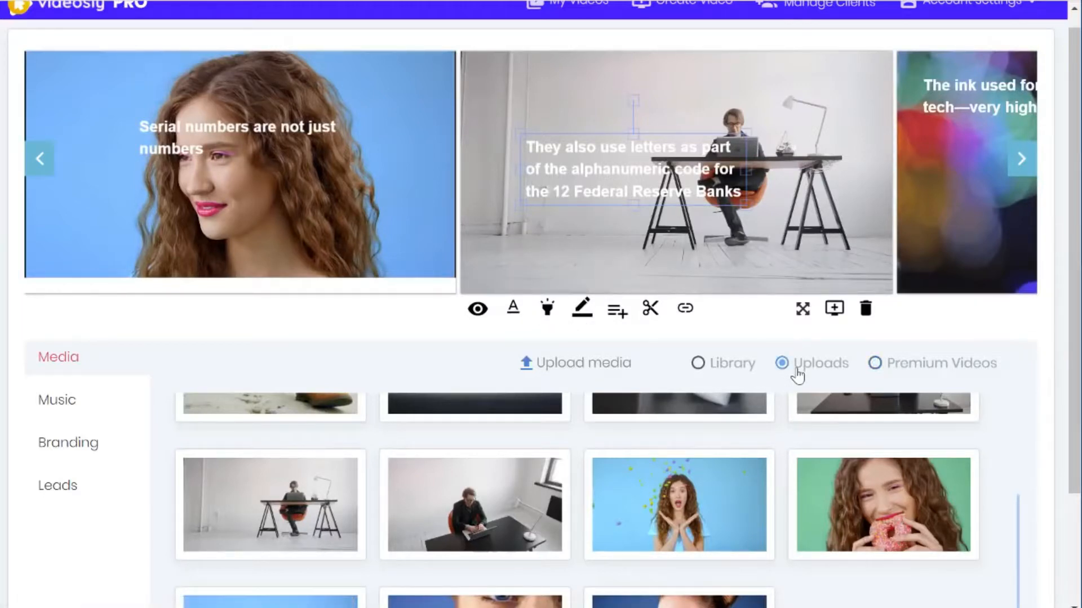
Place the library video of the snowy forest at sunrise on the "The ink used for money is high tech" slide.
click(699, 363)
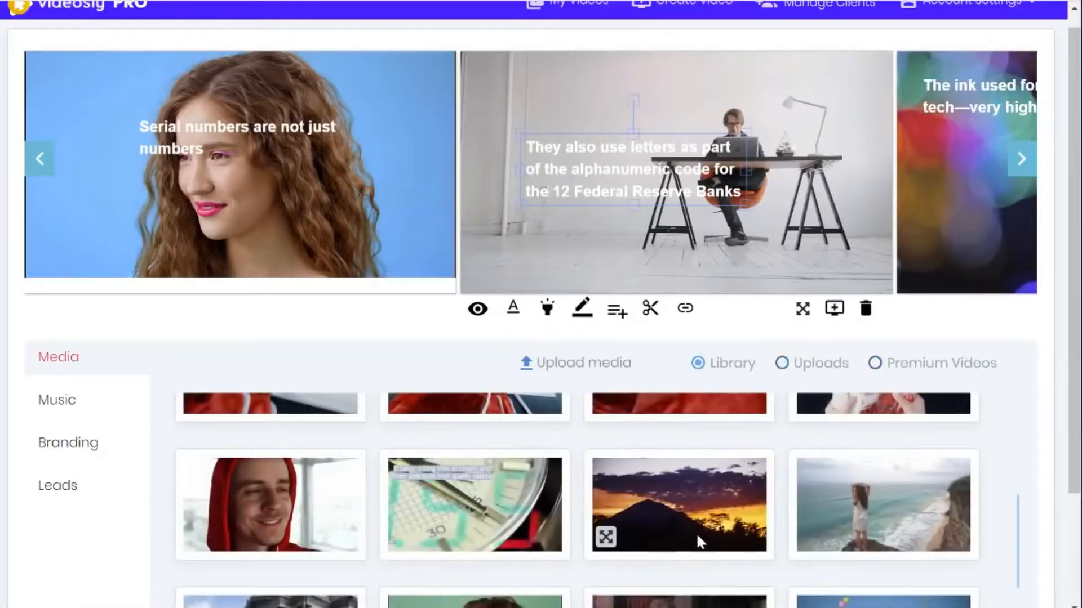
scroll(555, 560, up, 5)
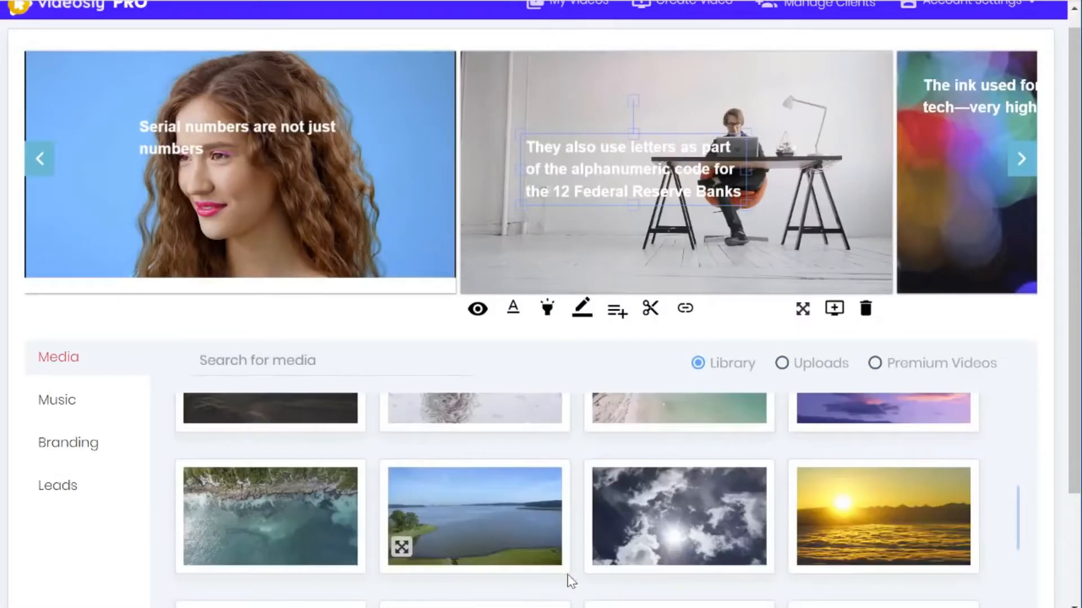
scroll(596, 538, up, 5)
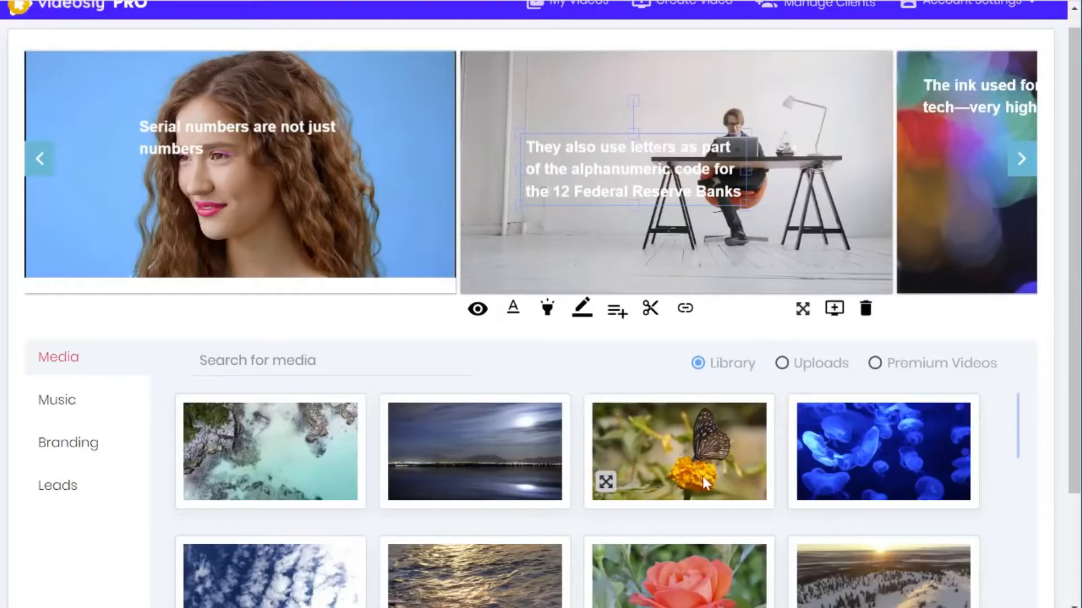
scroll(701, 476, down, 1)
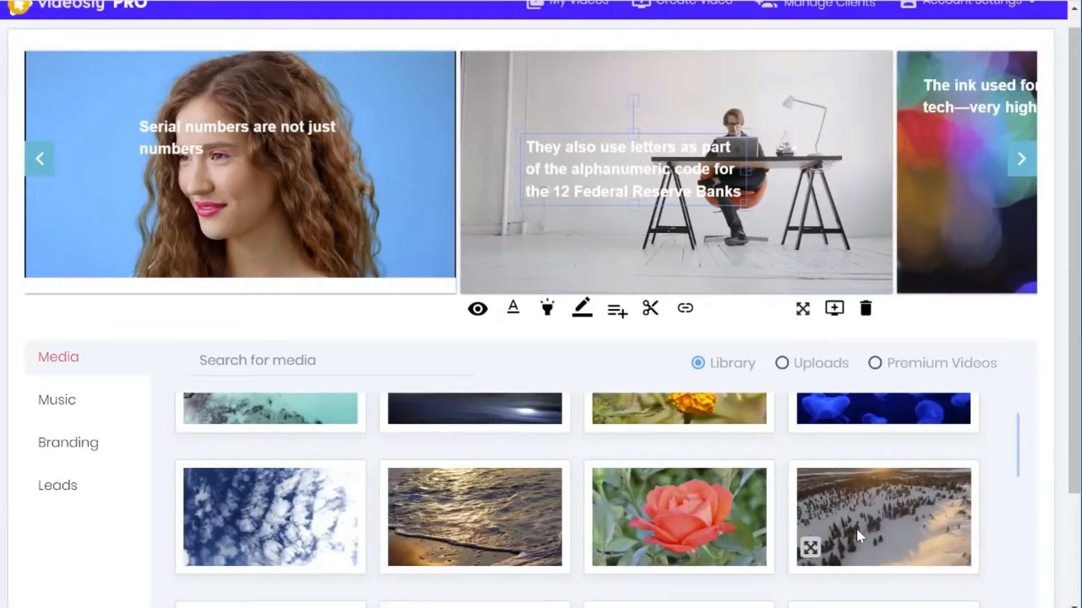
drag(856, 535, 918, 186)
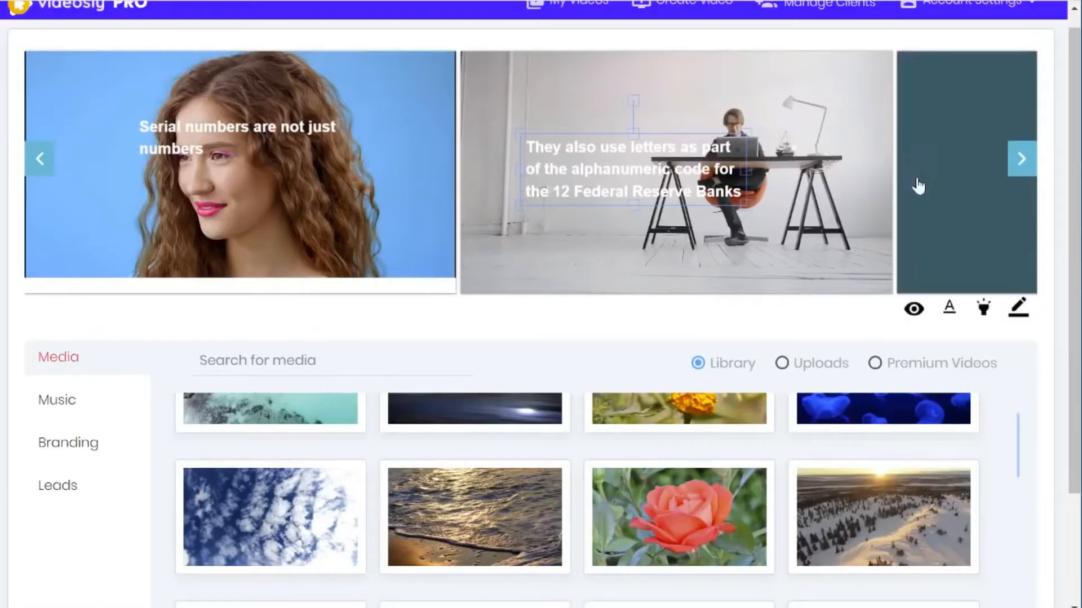
Place the premium office-papers clip on the "It has trackable, magnetic, and birefringent properties" slide and the man-with-laptop clip on the "Mint mutilates coins" slide.
click(1021, 160)
click(1021, 163)
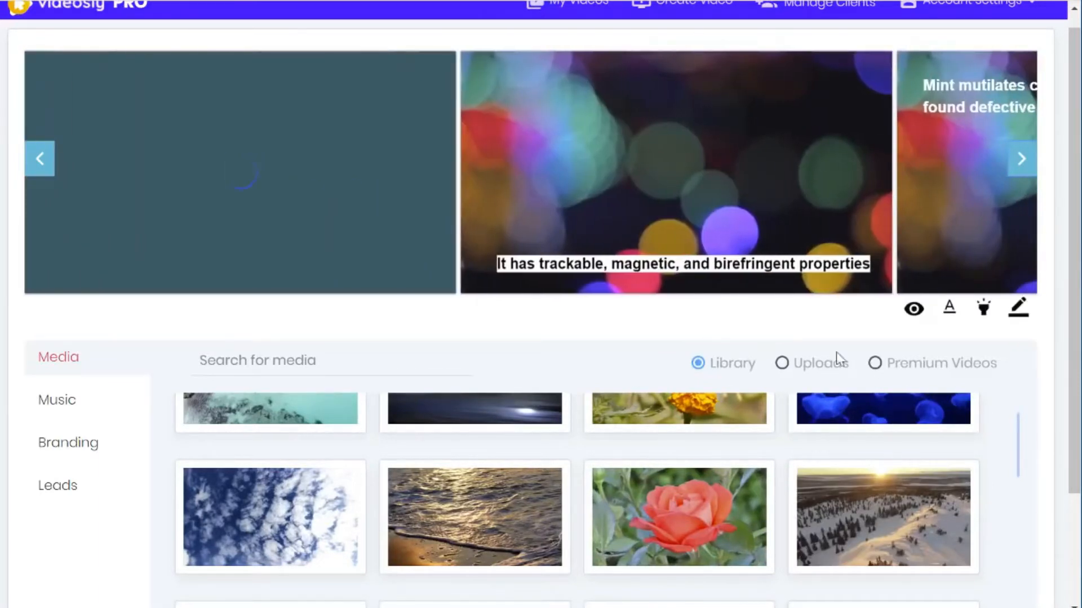
click(901, 365)
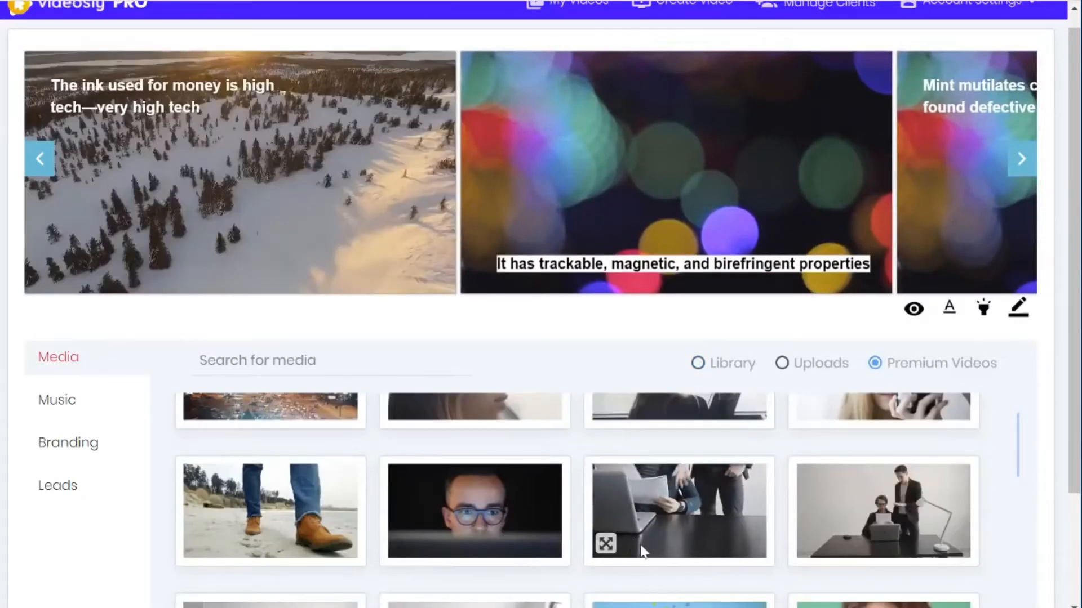
drag(642, 551, 589, 226)
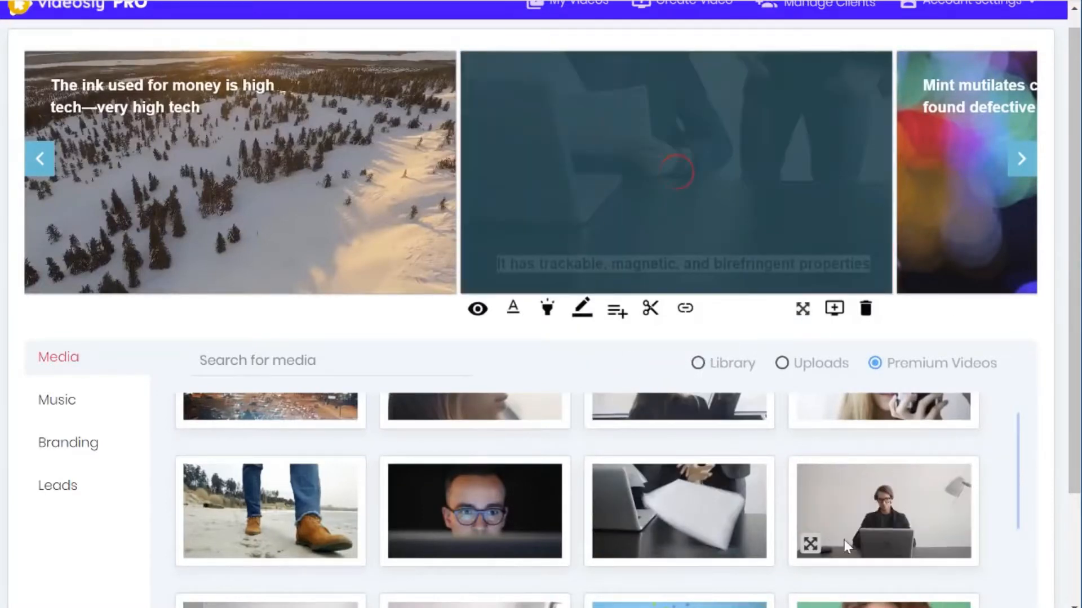
drag(844, 540, 904, 214)
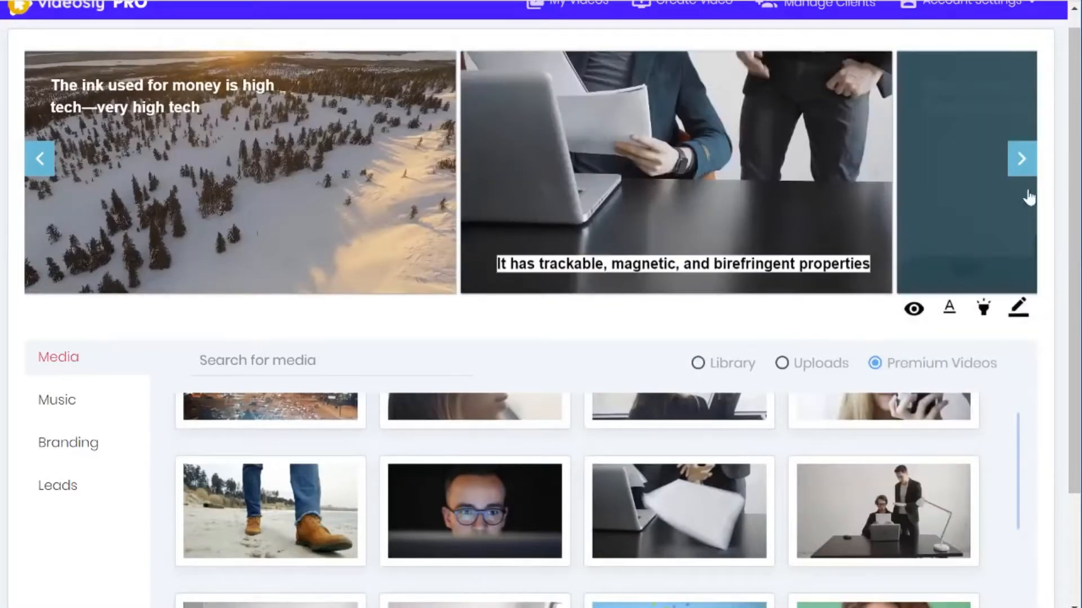
Place the premium clip of the woman holding a camera on the "Culls are run through a waffling machine" slide.
click(1021, 160)
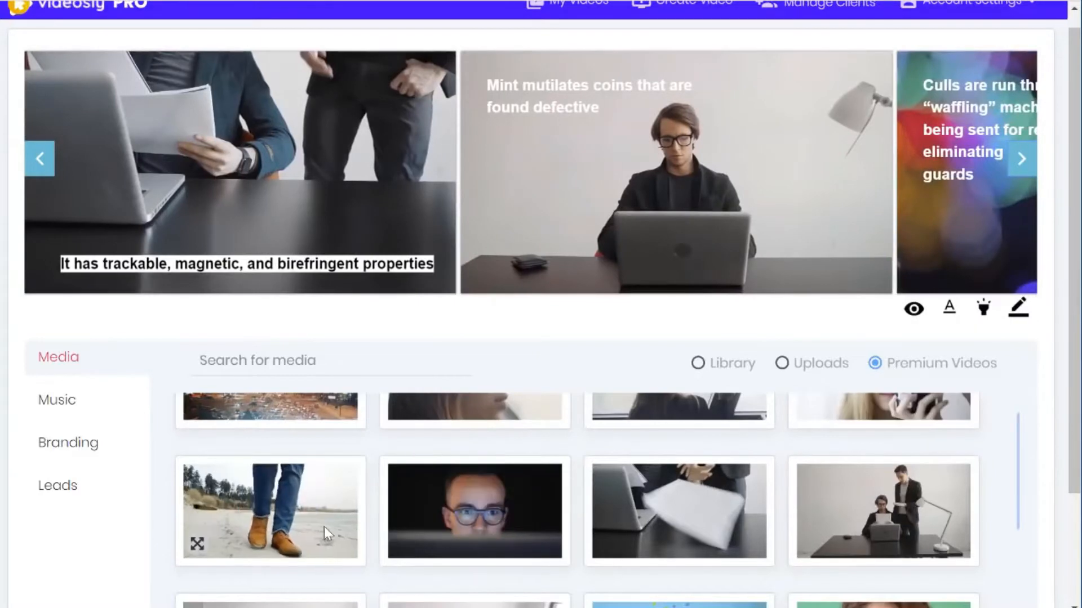
scroll(318, 523, up, 1)
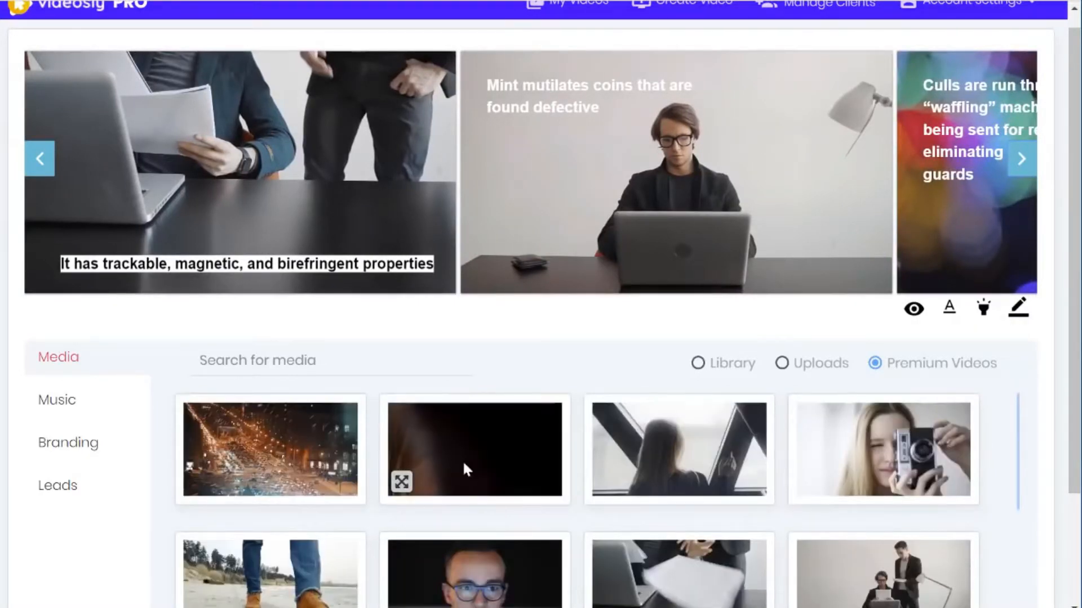
scroll(856, 490, down, 3)
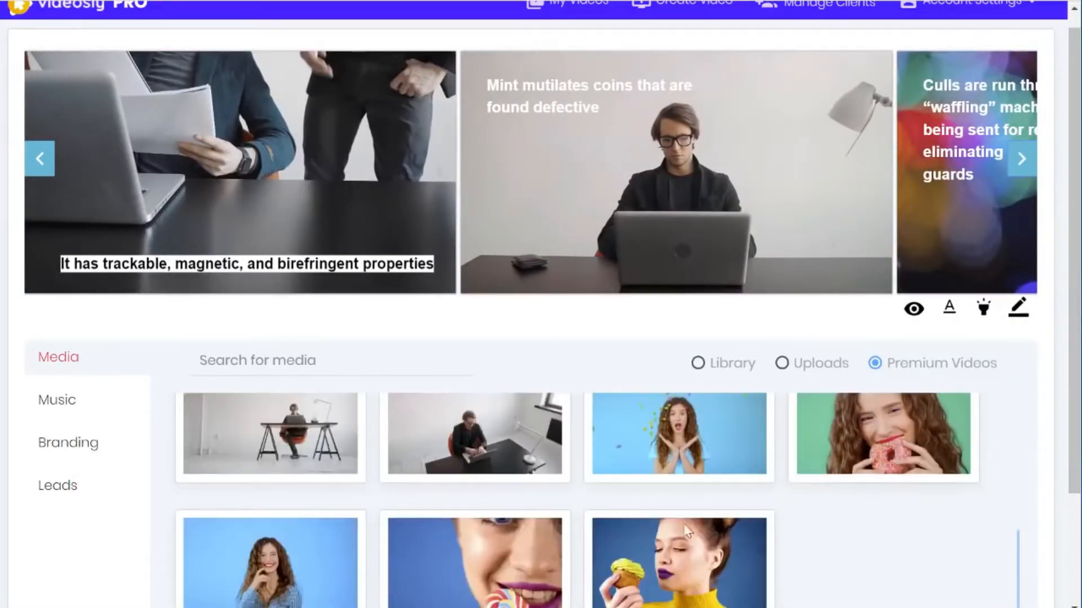
scroll(609, 526, up, 5)
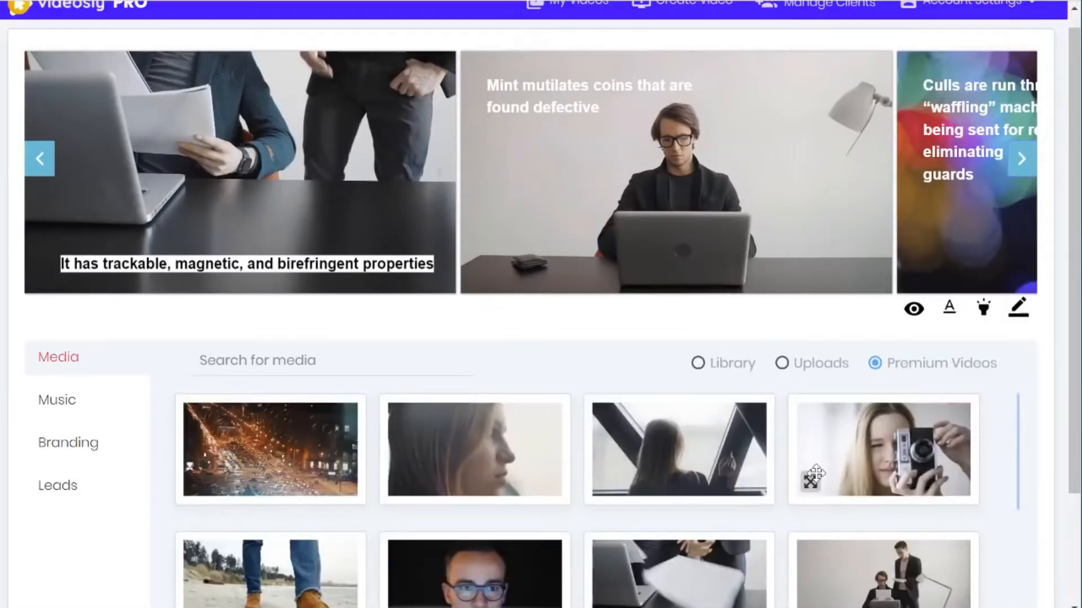
drag(868, 468, 915, 150)
Place the premium clip of the man in glasses on the blue ribbon slide and the beach-walking clip on the online business slide.
scroll(451, 579, down, 1)
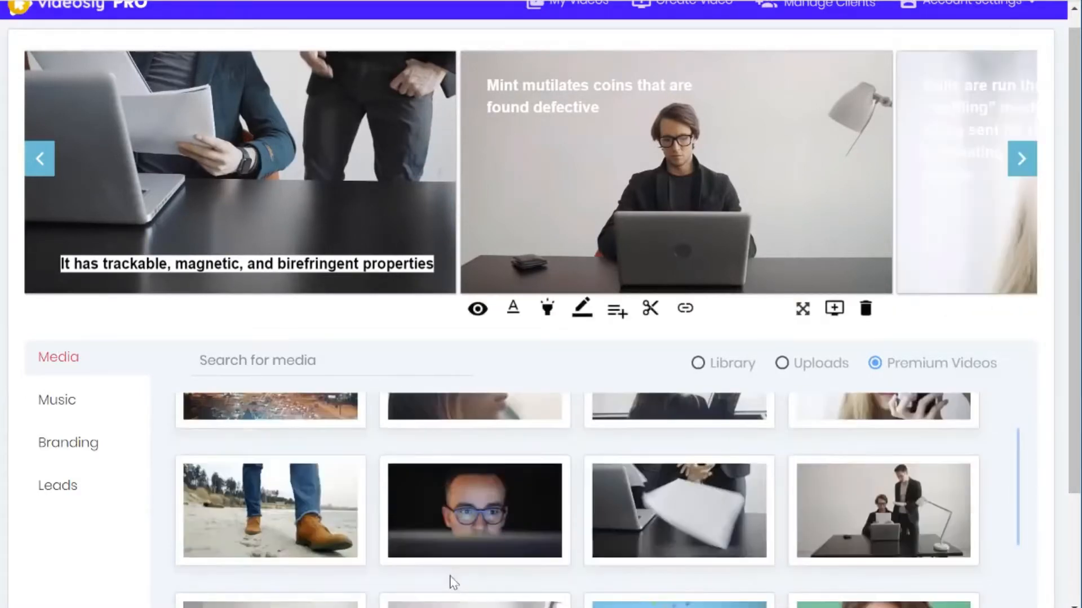
click(1023, 157)
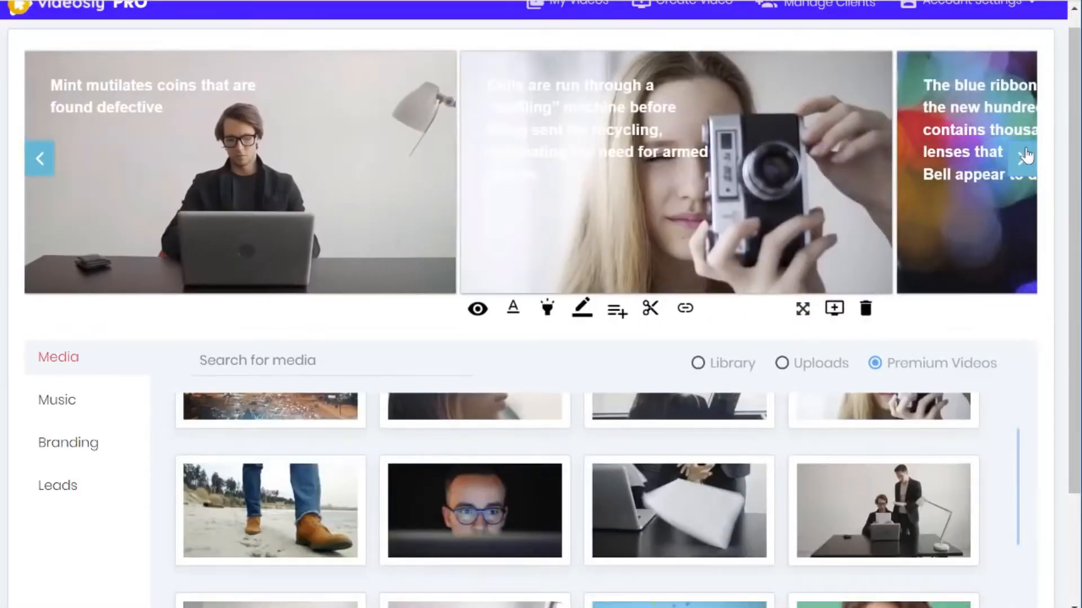
click(1023, 156)
drag(403, 541, 592, 104)
drag(195, 543, 917, 121)
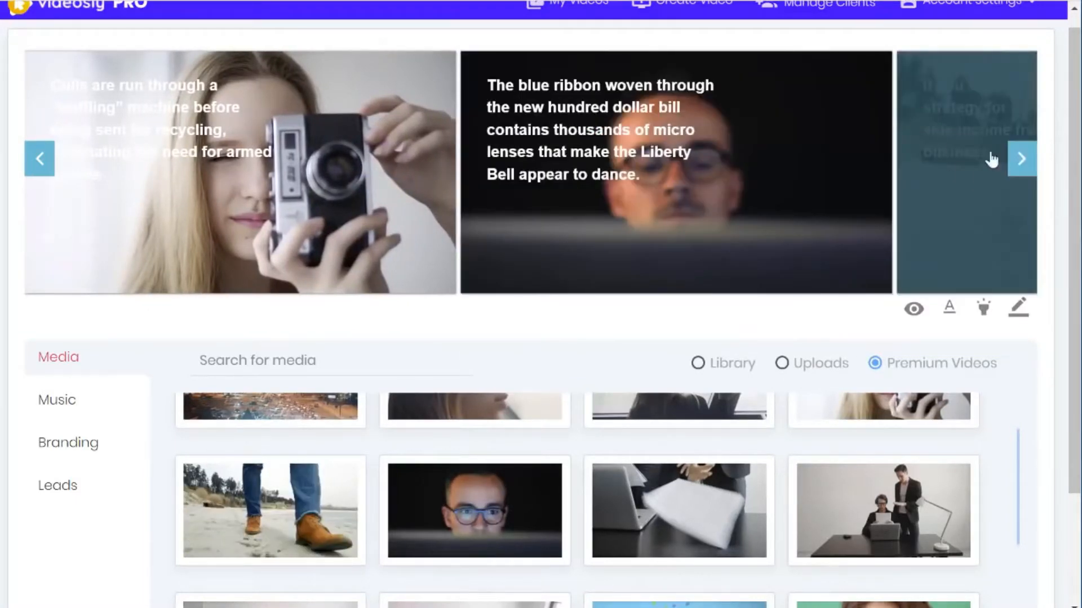
click(1022, 159)
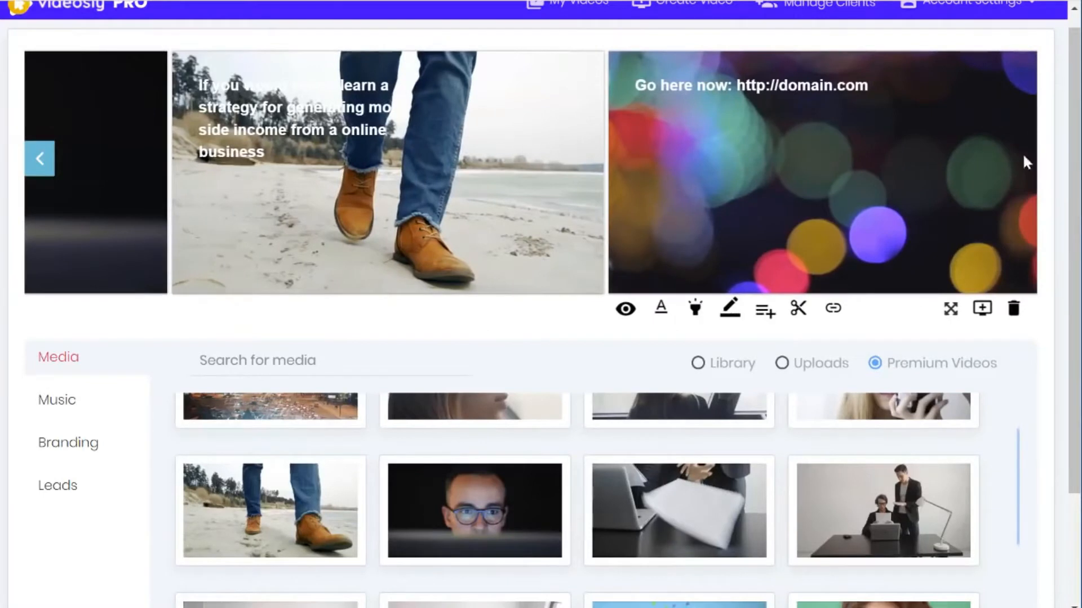
drag(814, 84, 891, 242)
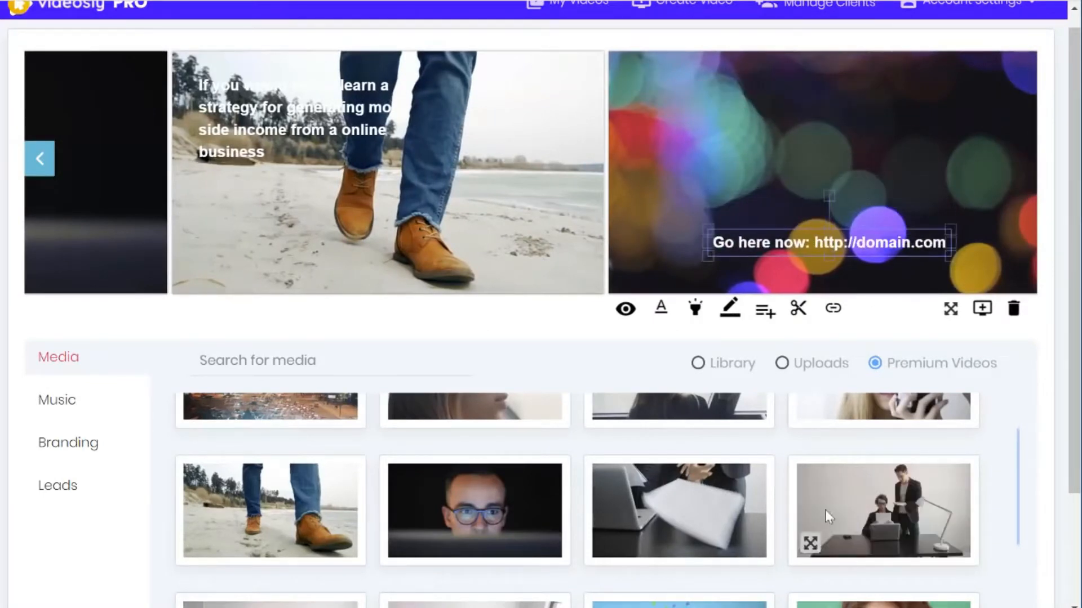
scroll(628, 533, up, 1)
drag(843, 481, 857, 237)
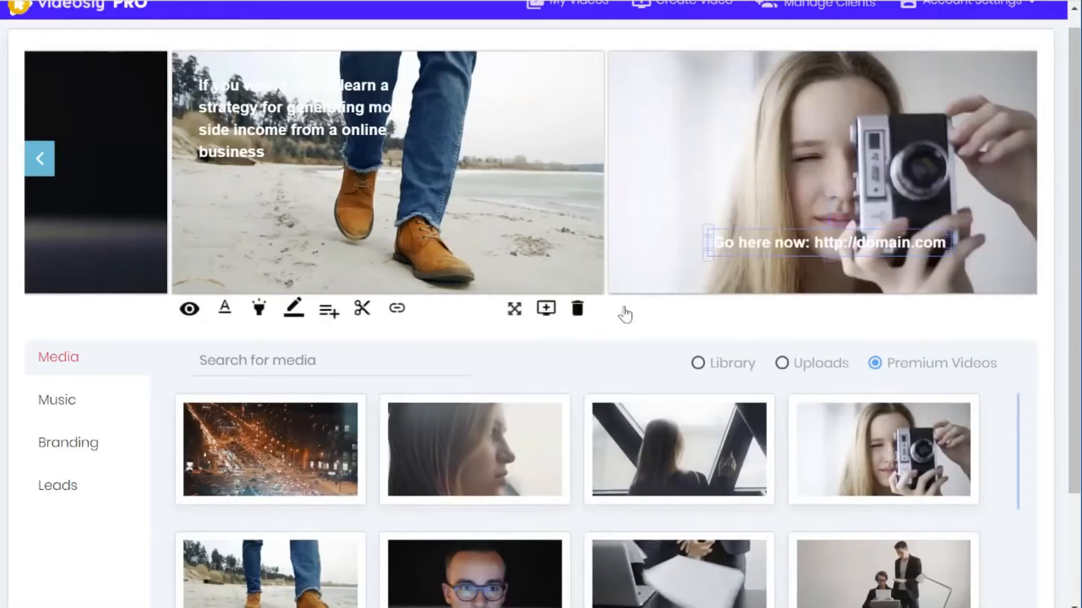
click(624, 311)
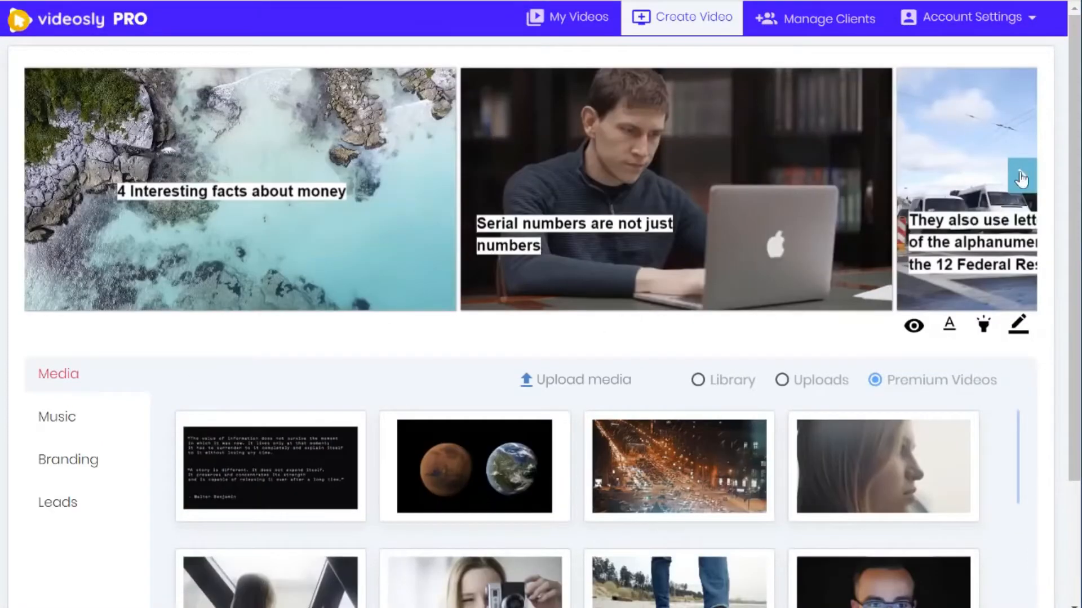
Review every slide from the title to the call to action, checking the background clips and highlighted text.
click(1021, 179)
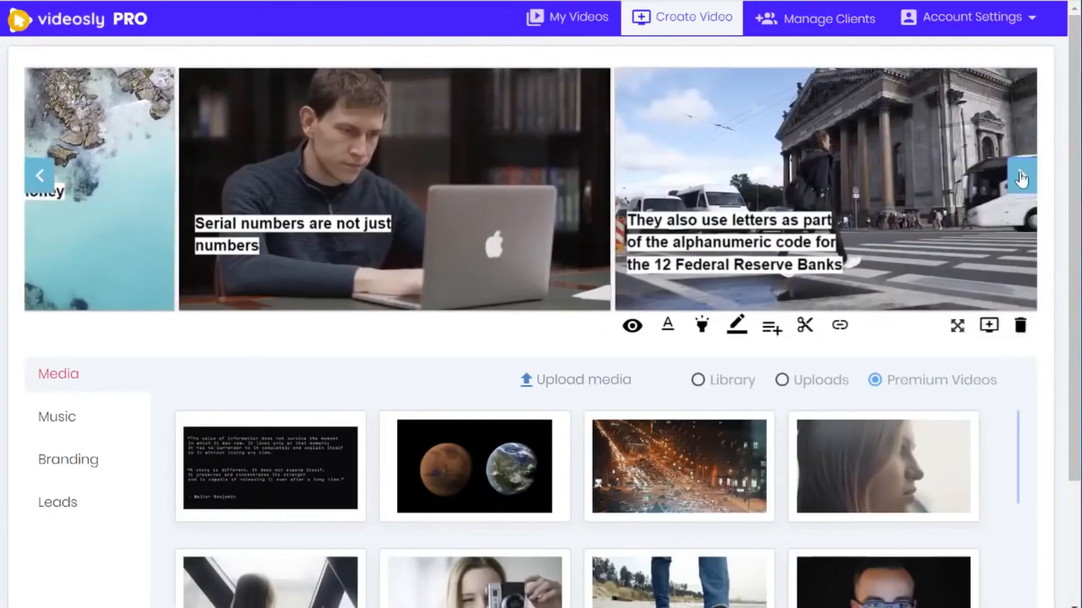
click(1021, 179)
click(1021, 179)
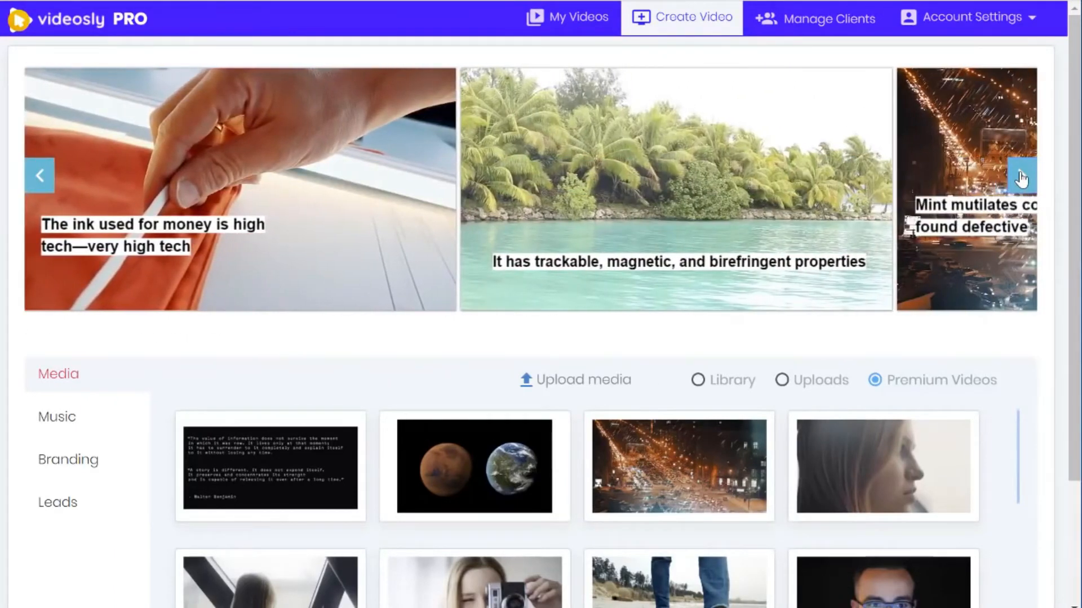
click(1021, 178)
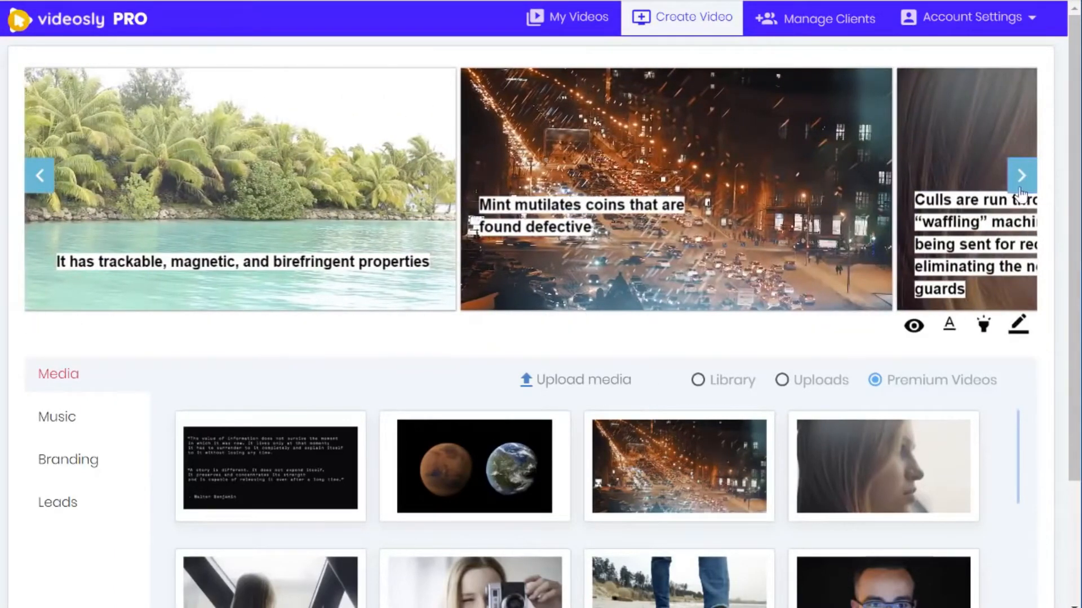
click(1022, 186)
click(1023, 191)
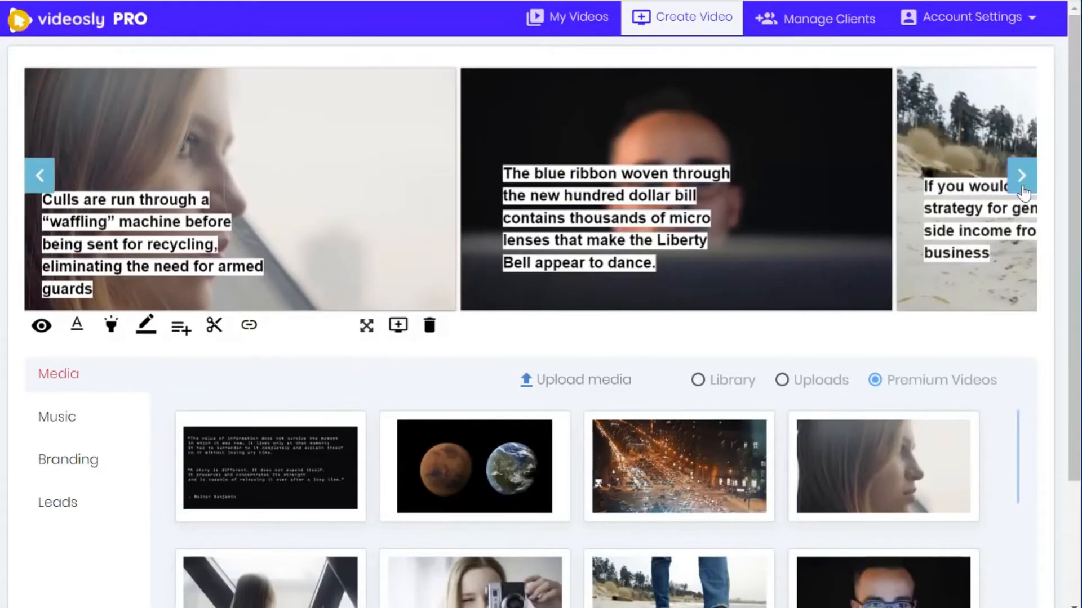
click(1023, 190)
click(1023, 191)
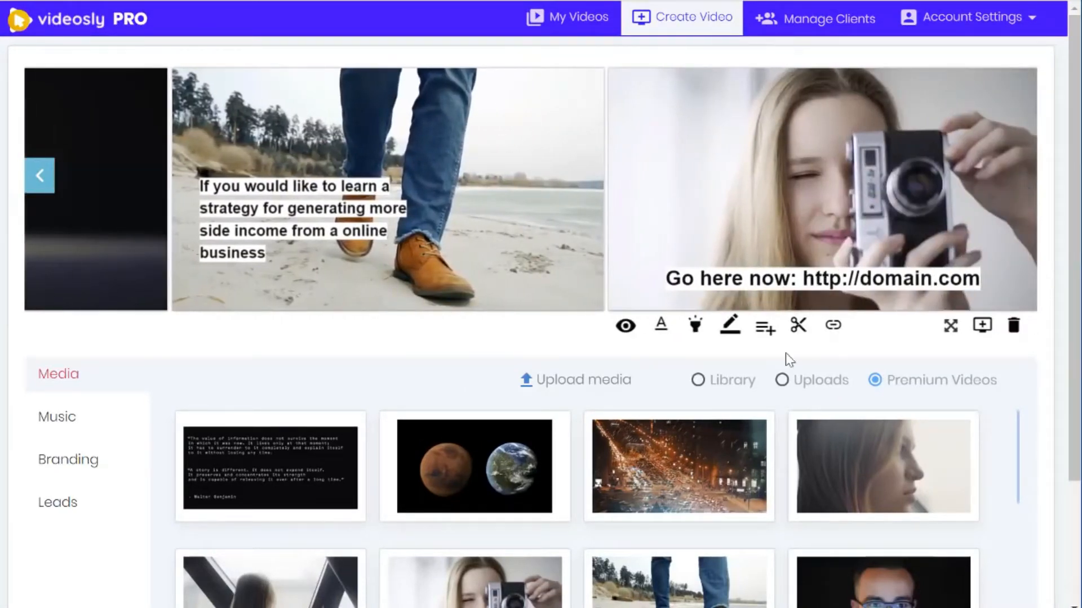
Display the music track library, and proceed without further changes to the video's publish settings.
click(98, 429)
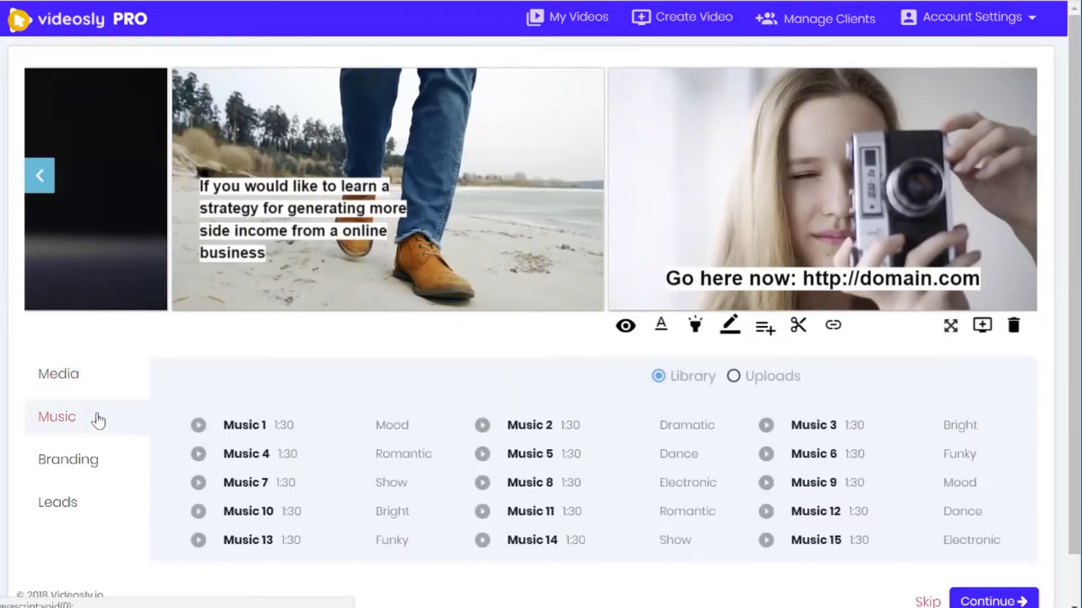
scroll(733, 496, down, 2)
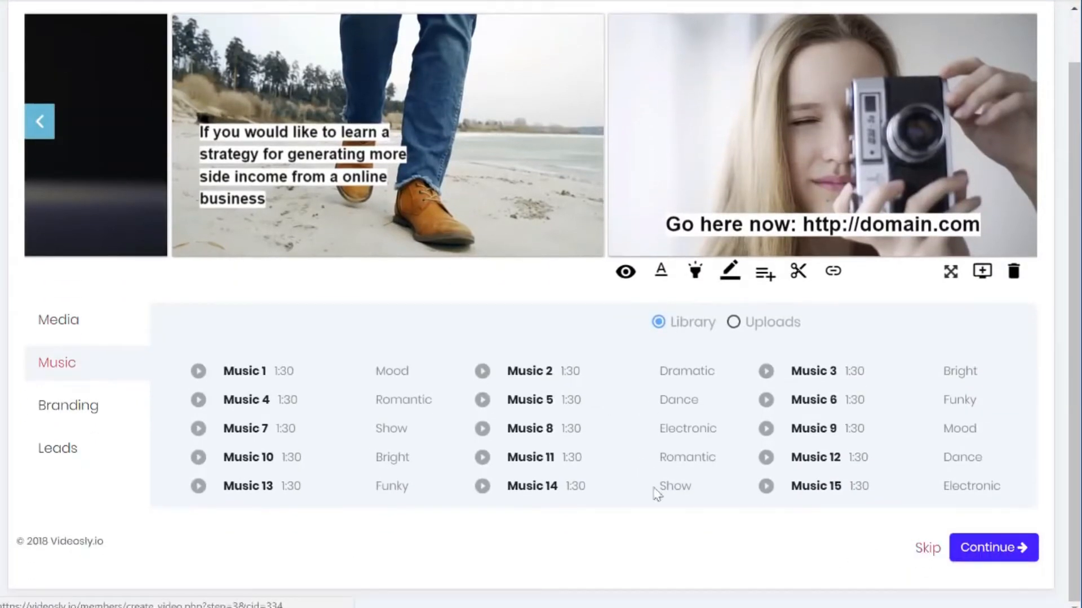
click(928, 549)
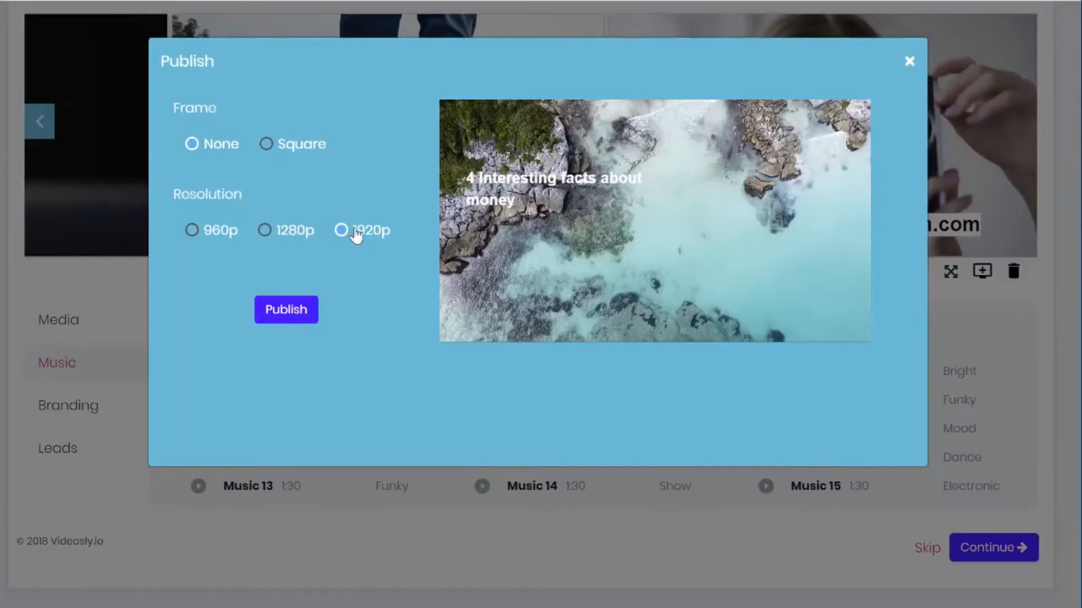
mouse_move(720, 278)
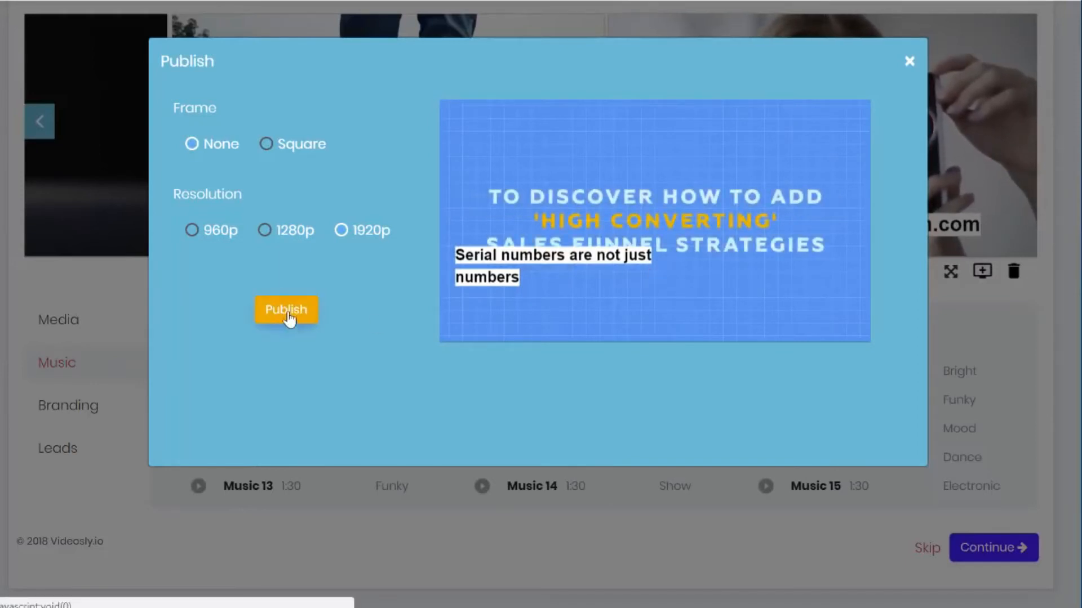
Publish the video with no frame at 1920p and check the actions offered for "Make Money Video" in the video list.
click(279, 315)
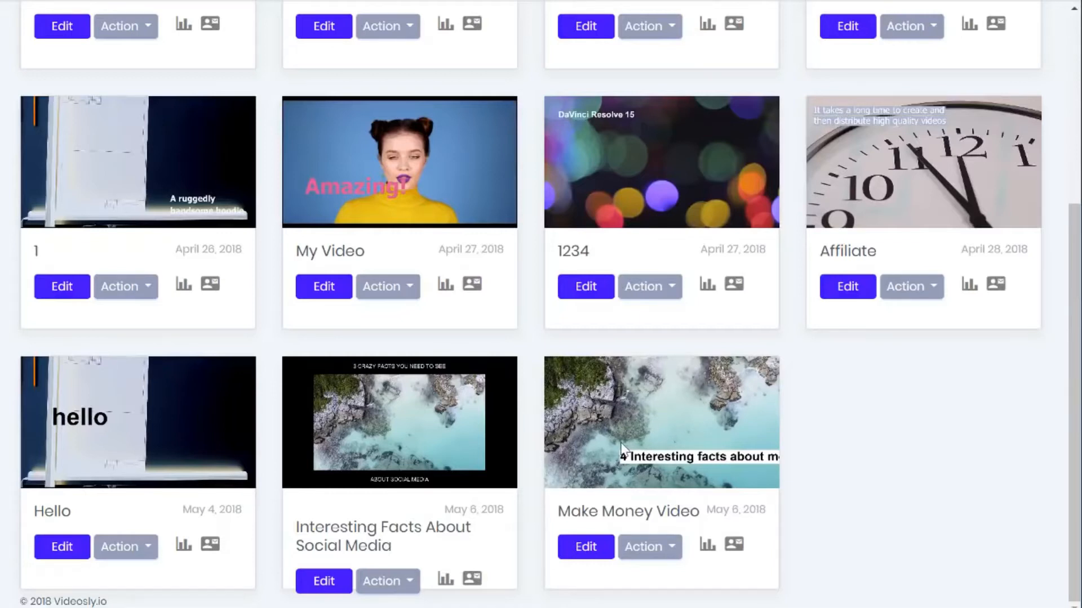
click(668, 555)
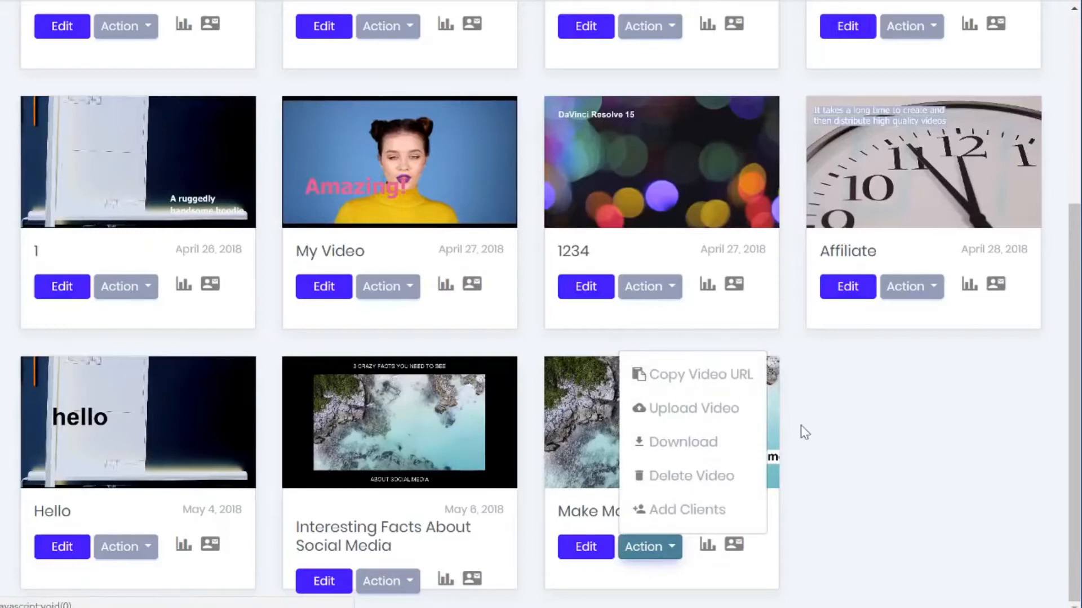
click(884, 466)
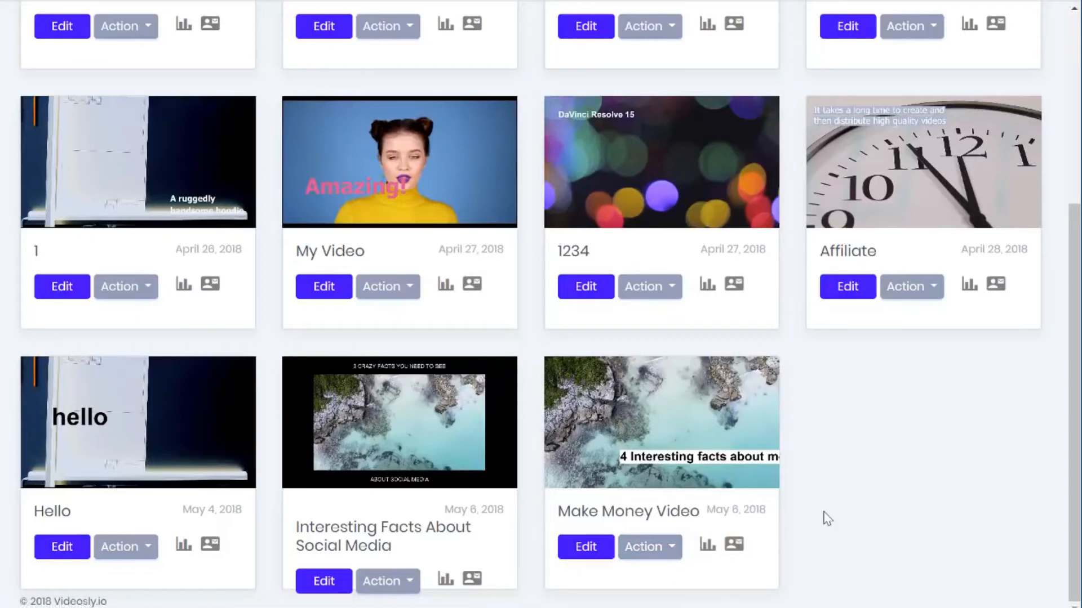
key(F5)
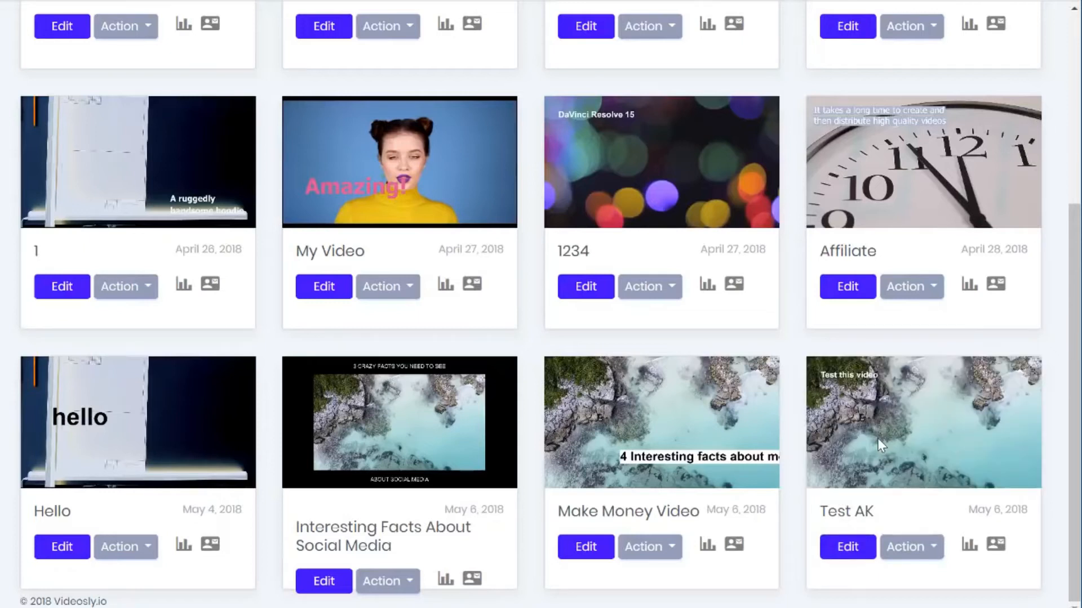
Reopen "Make Money Video" for editing and choose the Square frame in its publish settings.
click(593, 547)
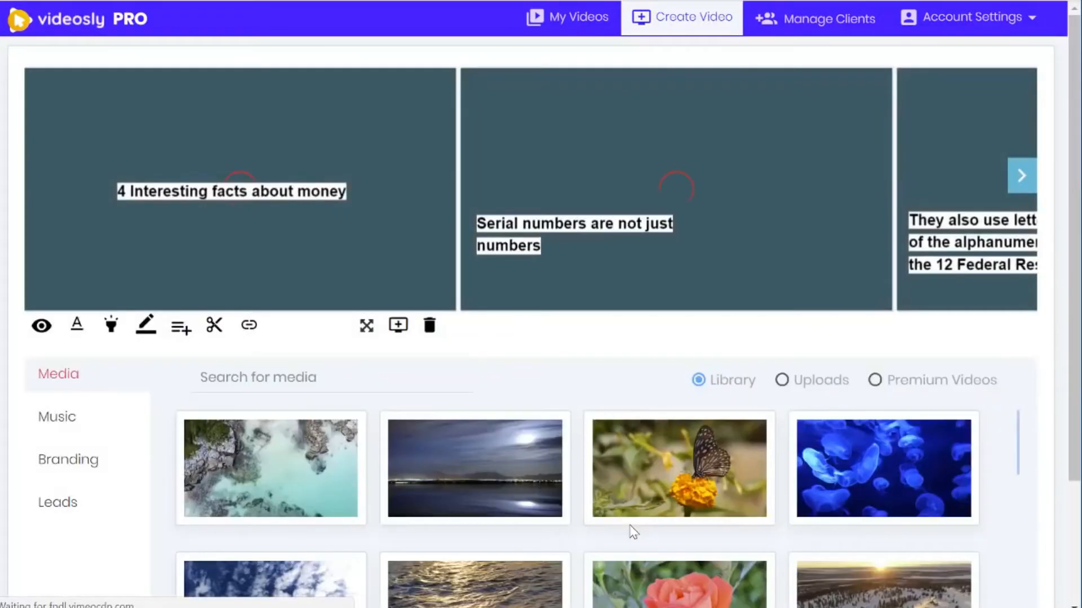
scroll(707, 379, down, 3)
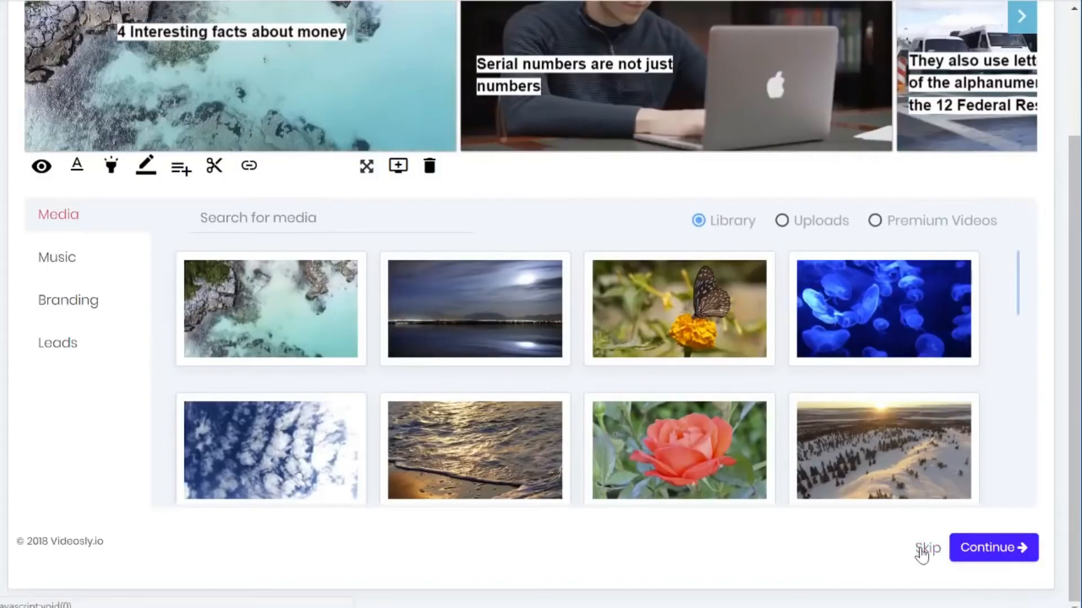
click(922, 554)
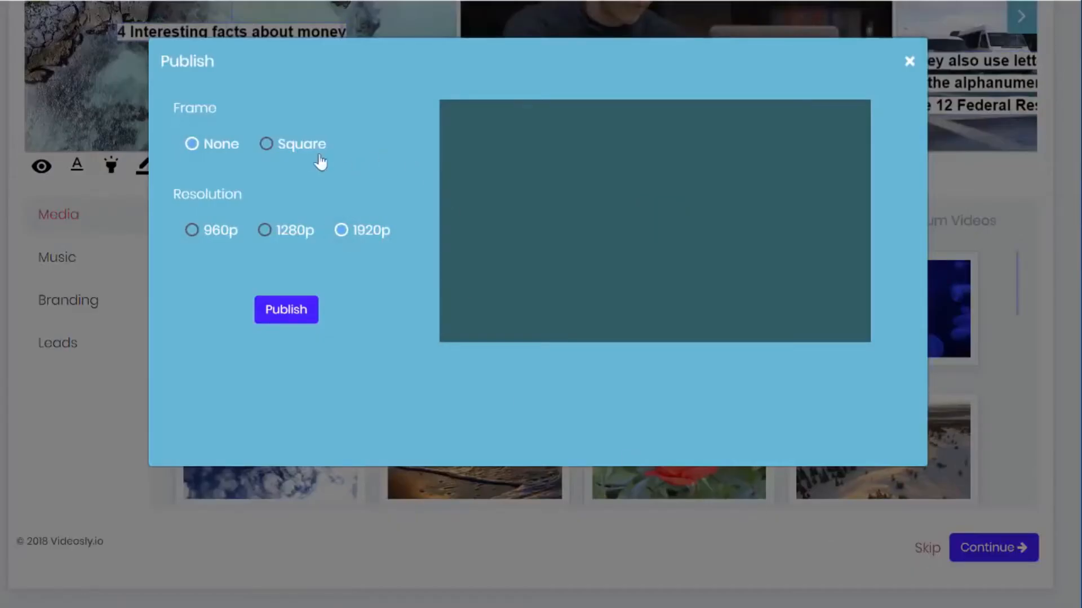
click(318, 157)
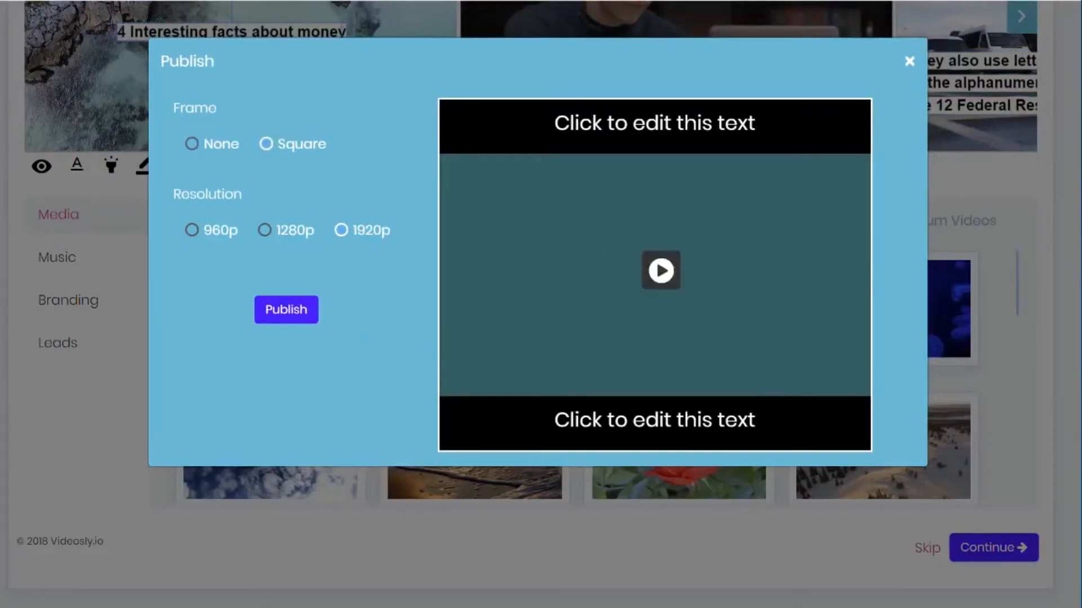
Replace the placeholder caption above the framed video with "WATCH THIS NOW".
drag(757, 124, 551, 124)
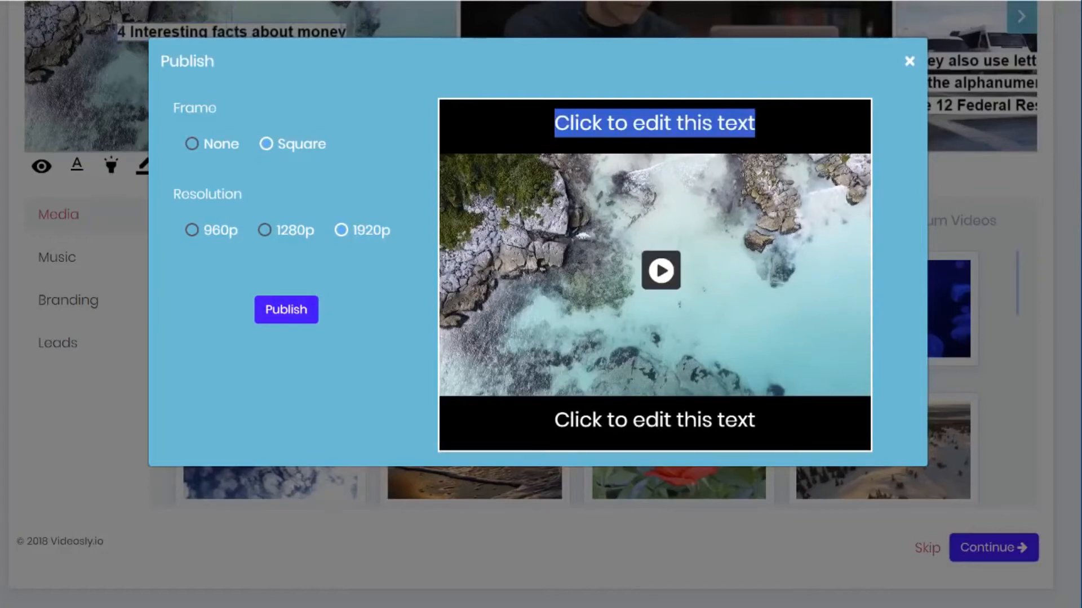
text(Click)
key(BackSpace)
key(BackSpace)
text(WATDF)
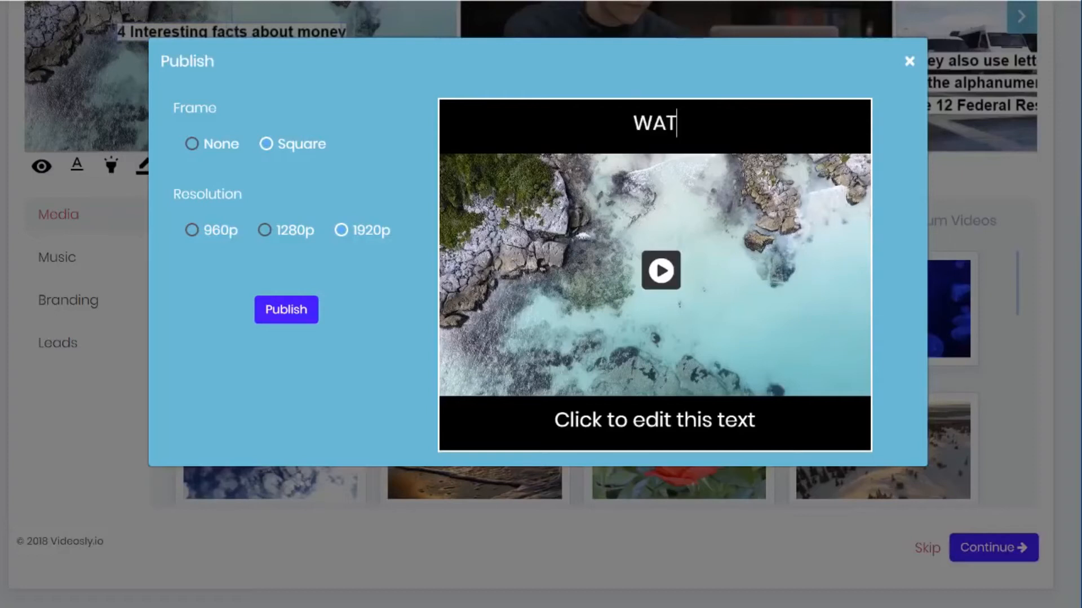
key(BackSpace)
key(BackSpace)
text(CH THIS NOW)
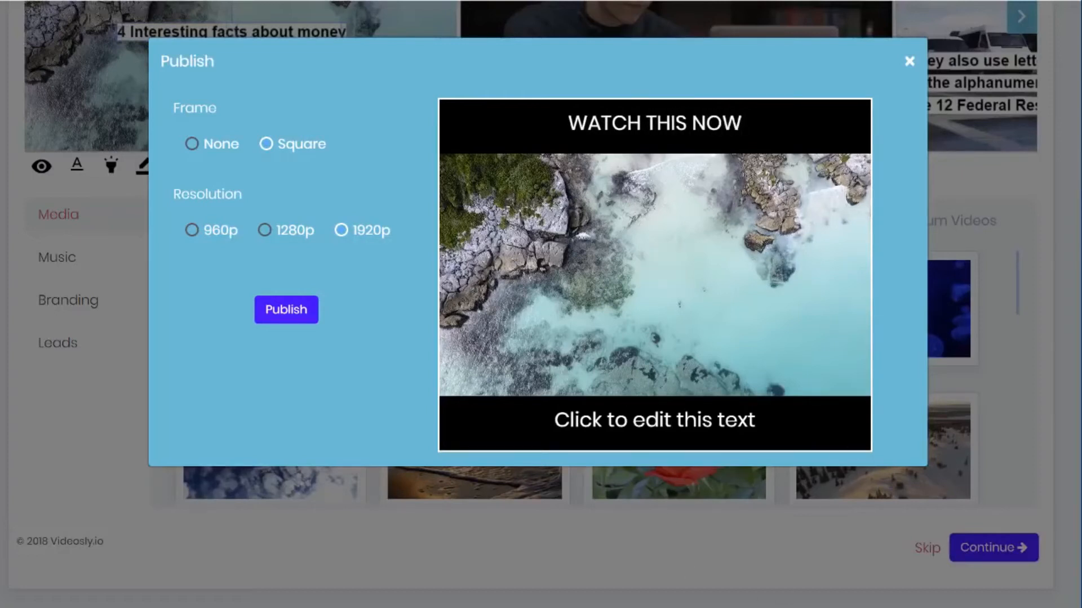
Set the caption below the video to "3 MUST KNOW FACTS ABOUT BUSINESS..." and compare the unframed preview with the Square frame, keeping Square.
drag(756, 421, 554, 421)
text(3)
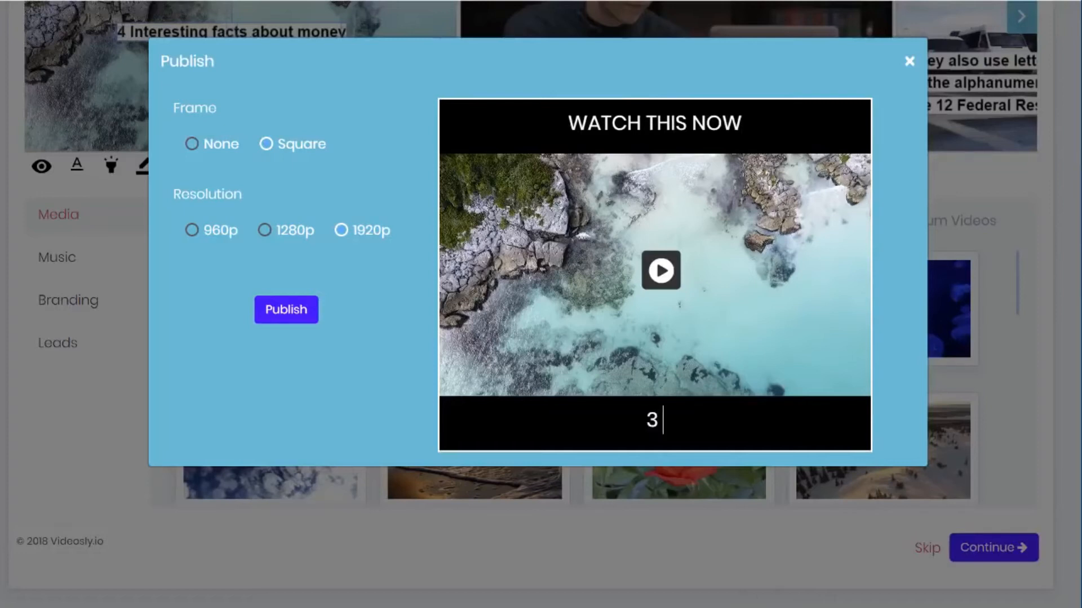
text( MUST KNOW FAC)
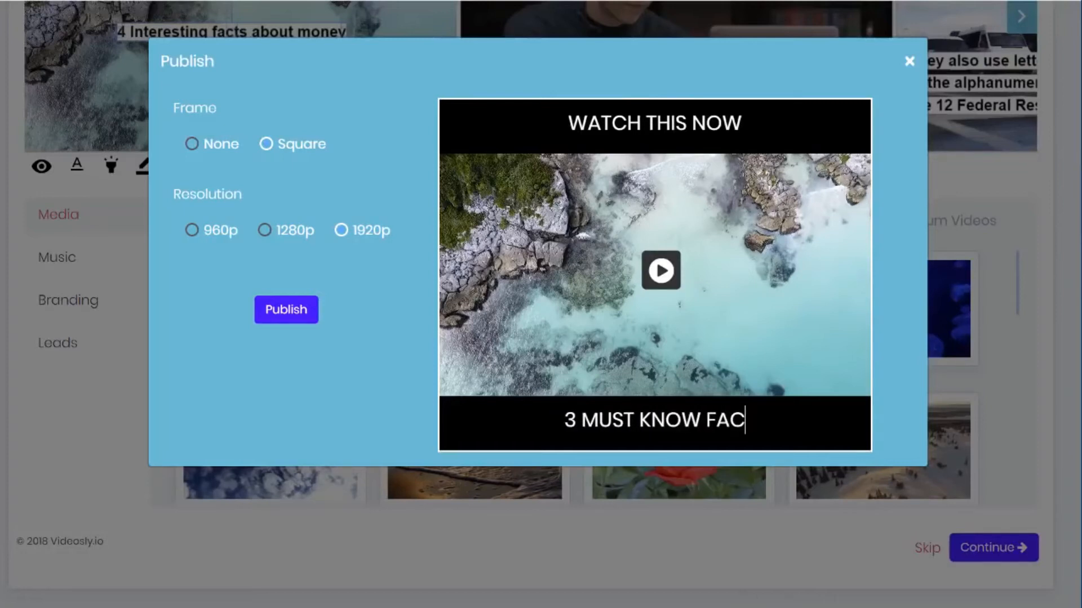
text(TS ABOUT )
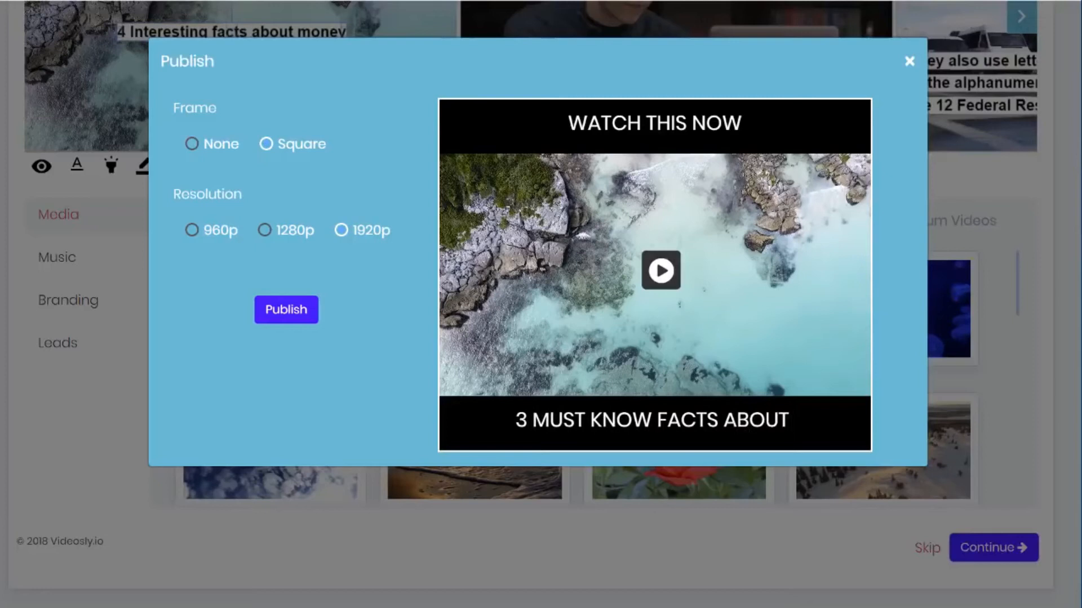
text(BUSINESS...)
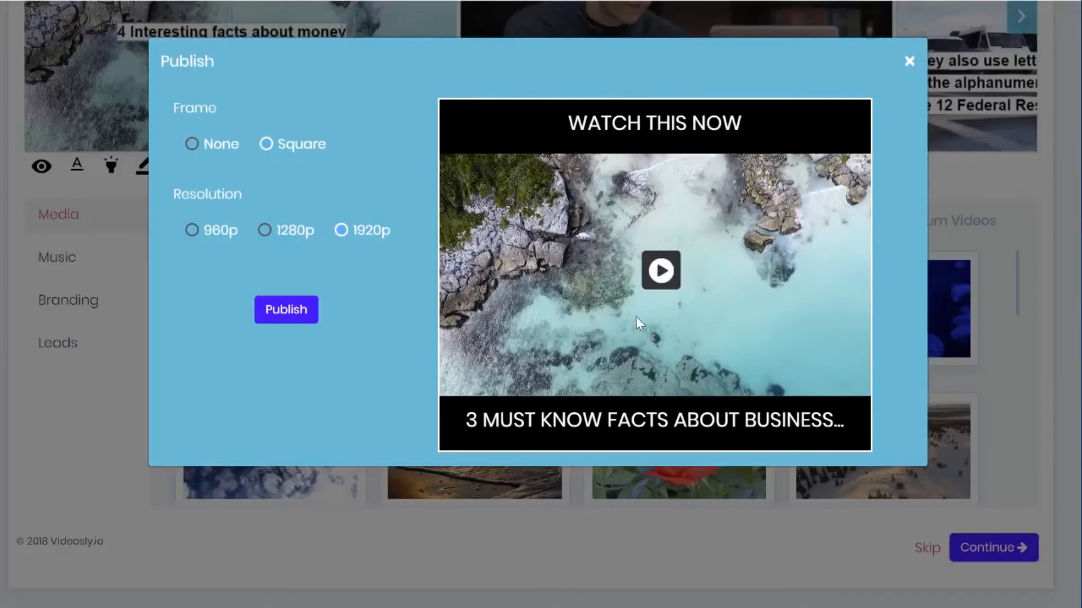
click(221, 147)
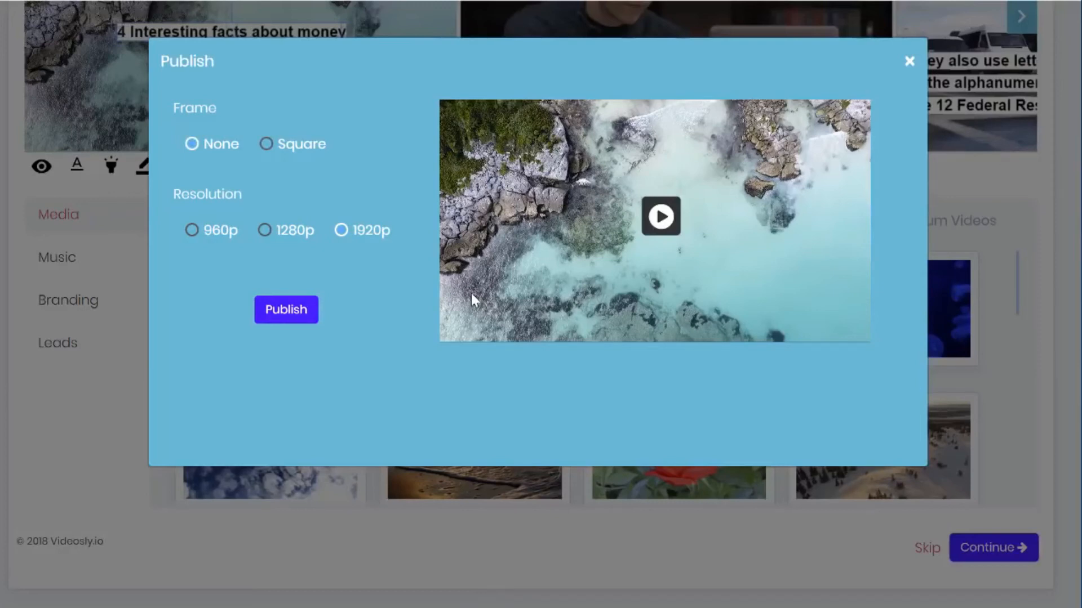
click(275, 147)
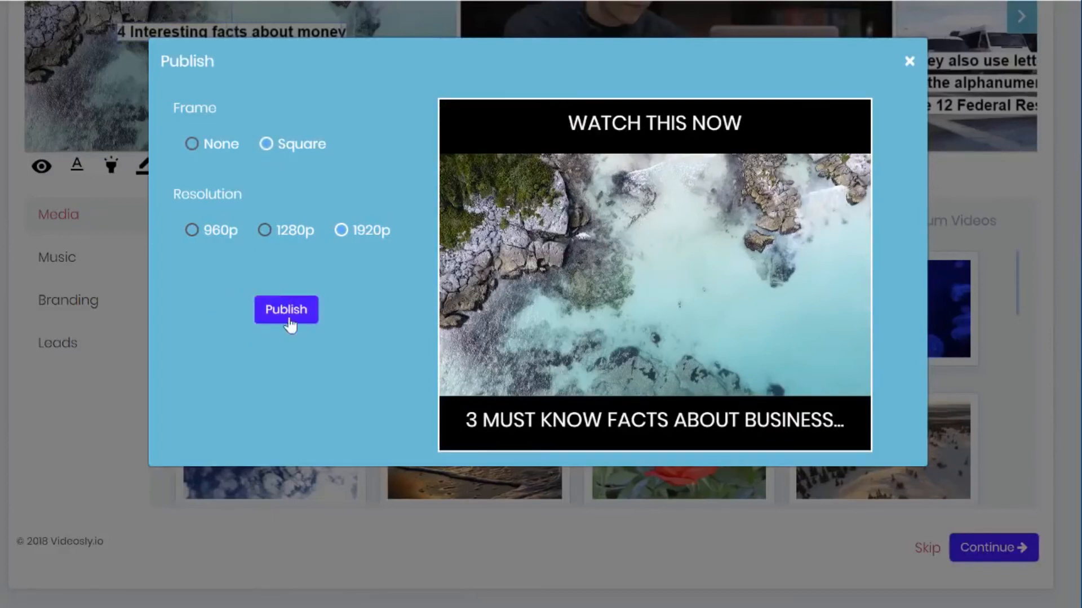